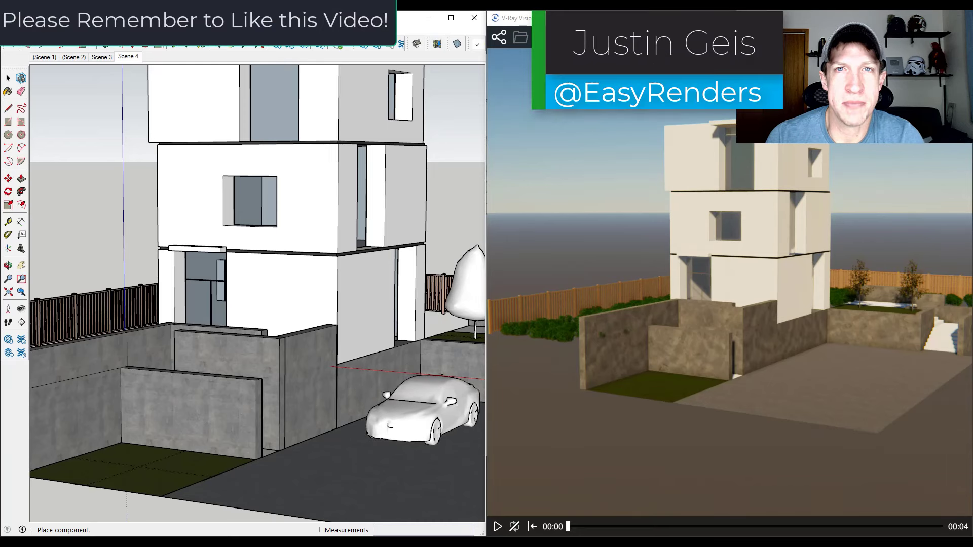
Place three tree components on the grass patch beside the low concrete walls in front of the building.
{"action": "key", "text": "space"}
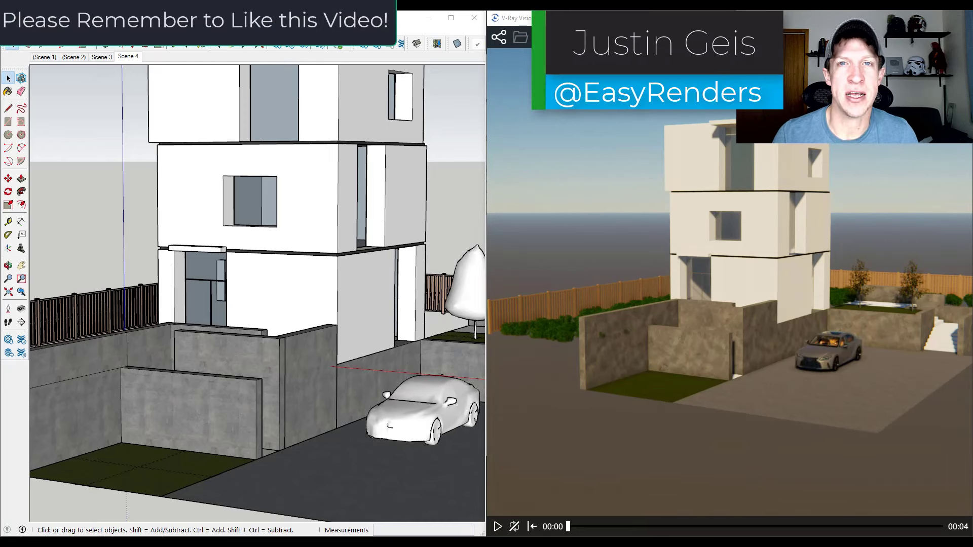
{"action": "left_click", "coordinate": [124, 454]}
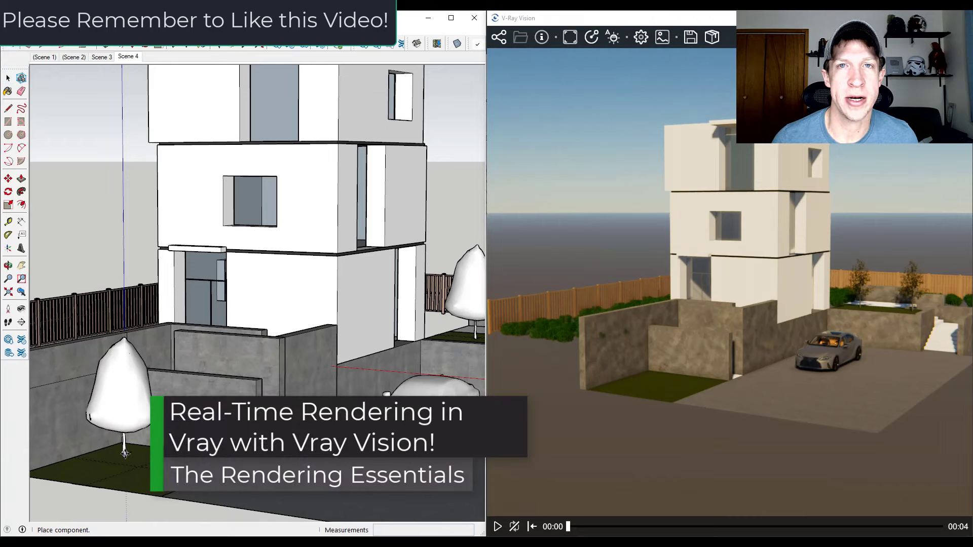
{"action": "left_click", "coordinate": [197, 475]}
{"action": "left_click", "coordinate": [125, 478]}
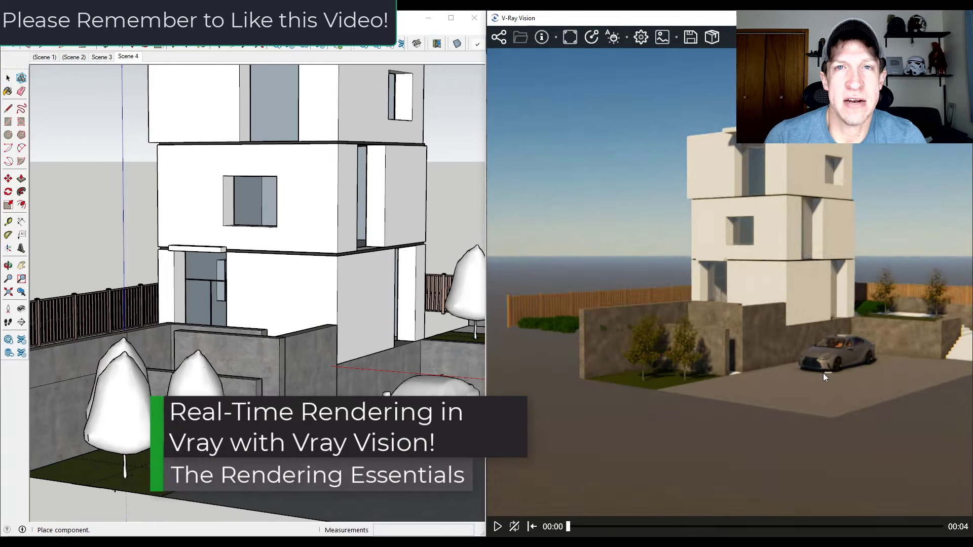
{"action": "scroll", "coordinate": [823, 374], "scroll_direction": "up", "scroll_amount": 5}
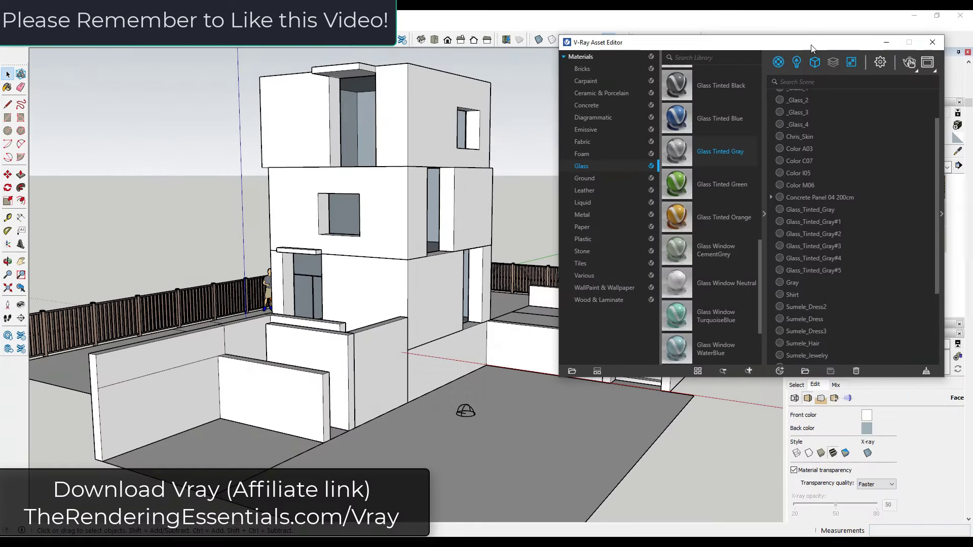
Render the house with V-Ray, orbit the model slightly, render the new view and close the frame buffer.
{"action": "left_click", "coordinate": [915, 72]}
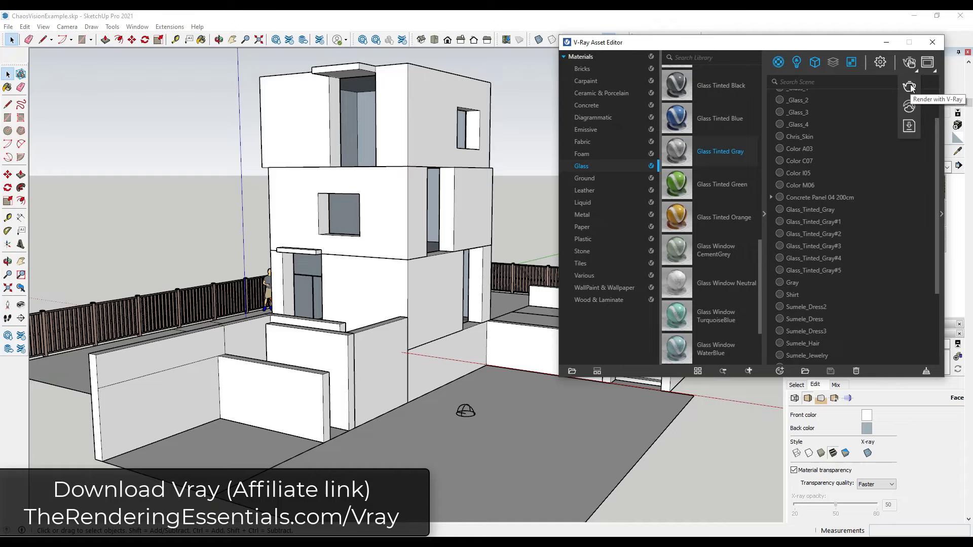
{"action": "left_click", "coordinate": [909, 87]}
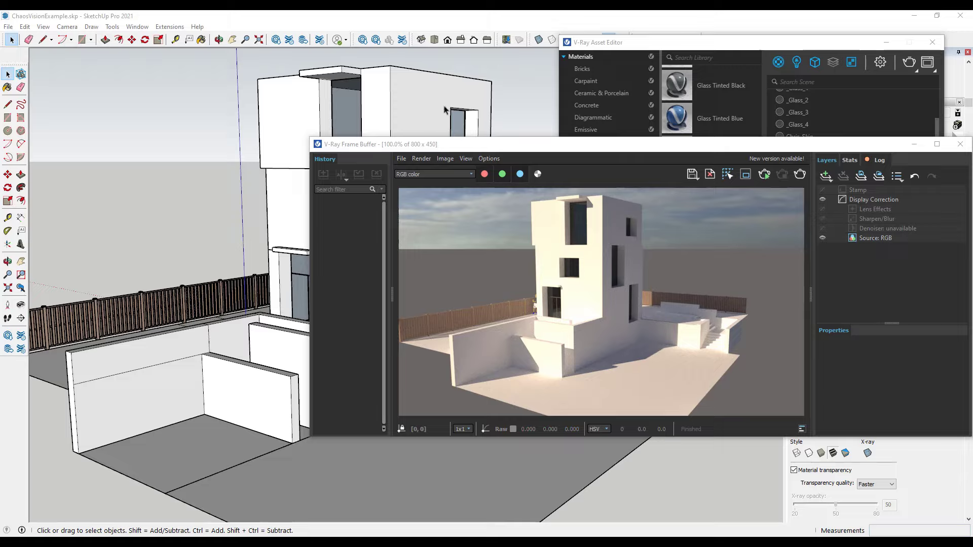
{"action": "middle_click_drag", "start_coordinate": [410, 103], "coordinate": [475, 99]}
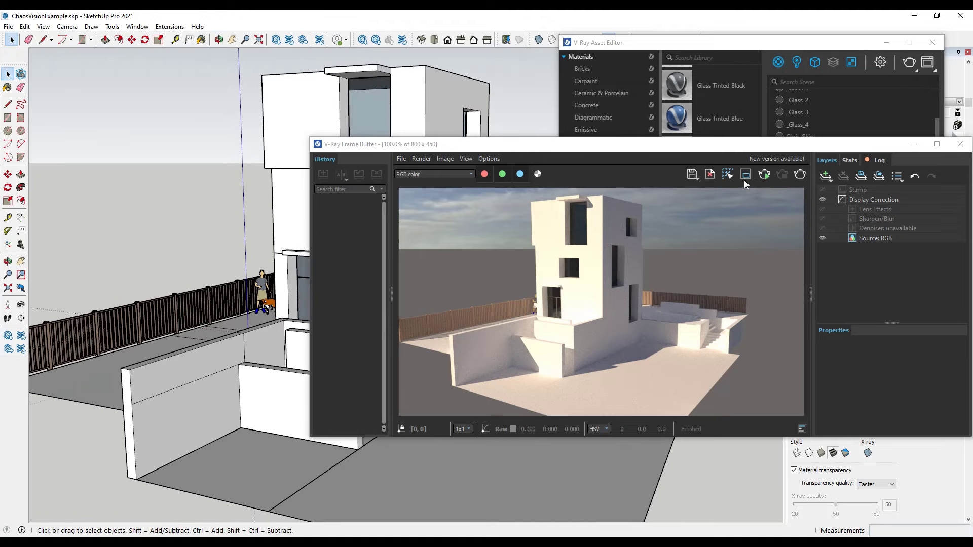
{"action": "left_click", "coordinate": [800, 174]}
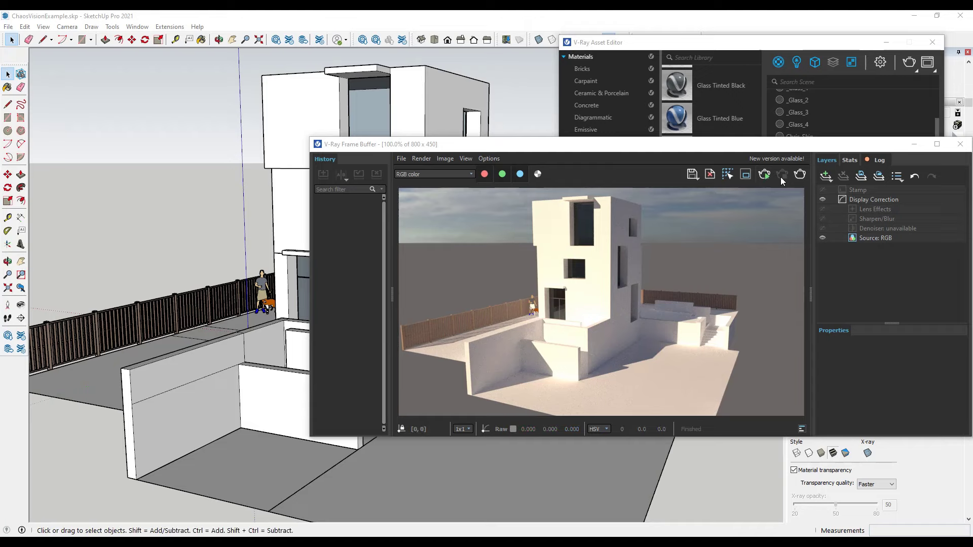
{"action": "left_click", "coordinate": [960, 144]}
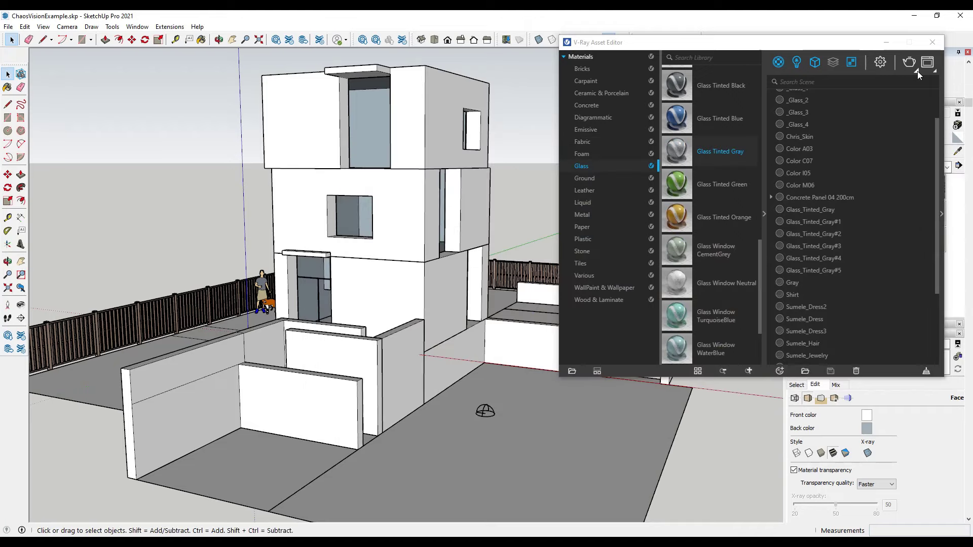
Start a V-Ray Interactive render and orbit the model around the building to check how the render updates.
{"action": "left_click", "coordinate": [917, 71]}
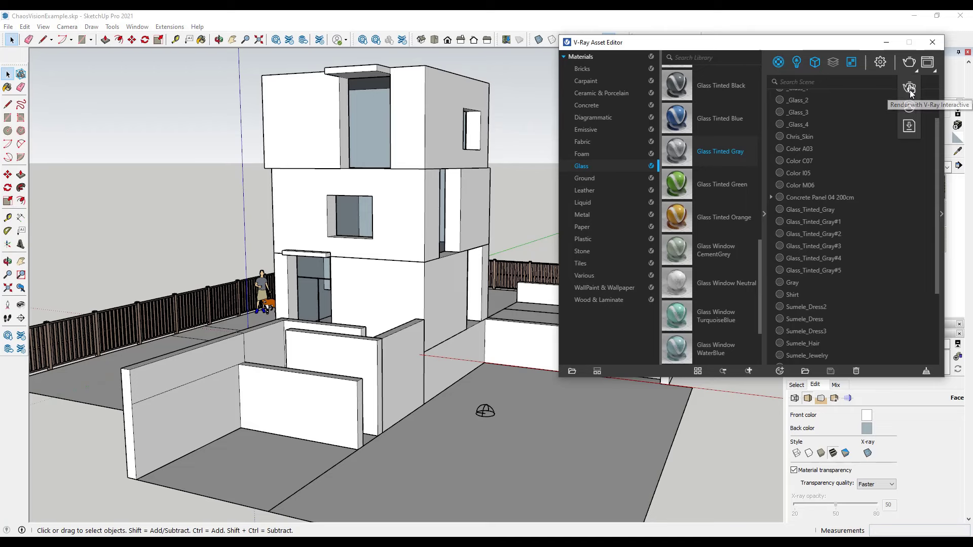
{"action": "left_click", "coordinate": [910, 90]}
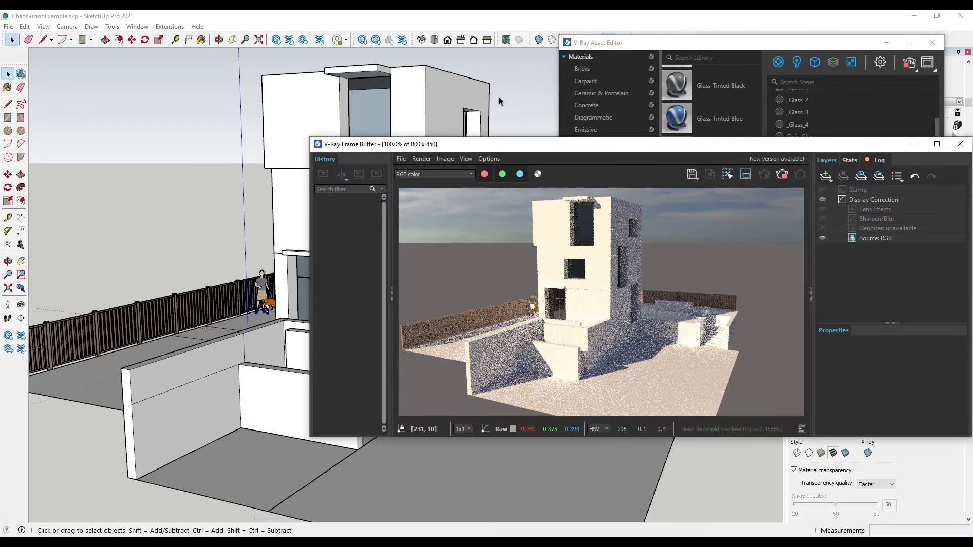
{"action": "middle_click_drag", "start_coordinate": [486, 96], "coordinate": [598, 92]}
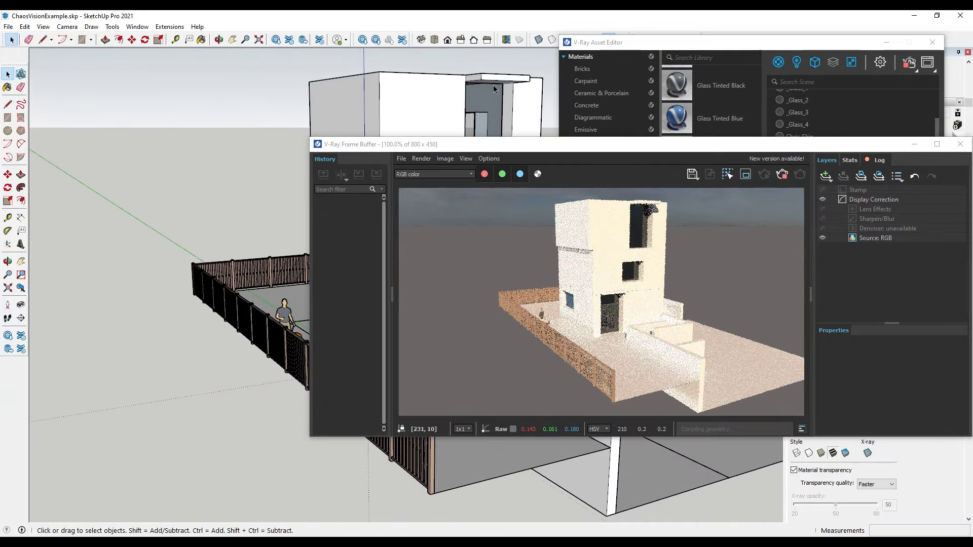
{"action": "middle_click_drag", "start_coordinate": [493, 84], "coordinate": [199, 86]}
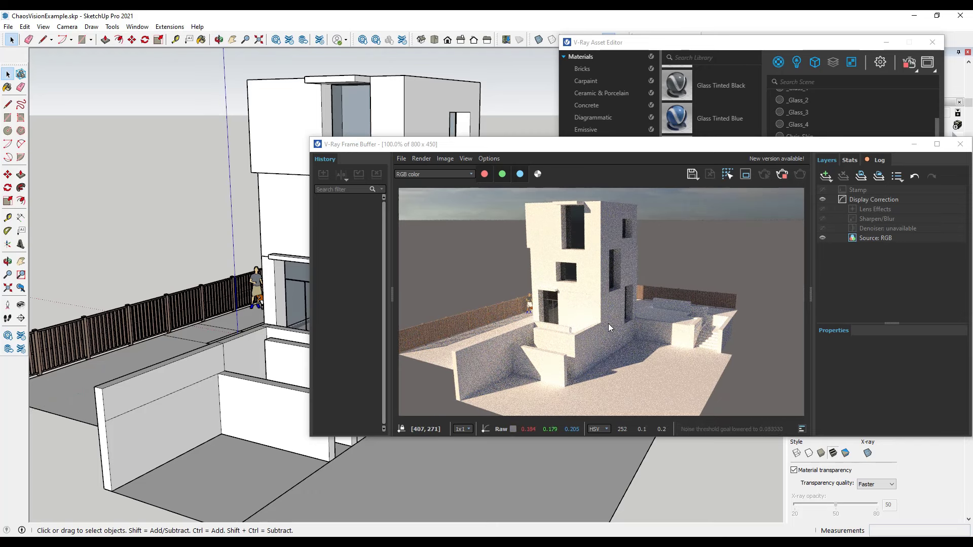
{"action": "middle_click_drag", "start_coordinate": [348, 96], "coordinate": [325, 96]}
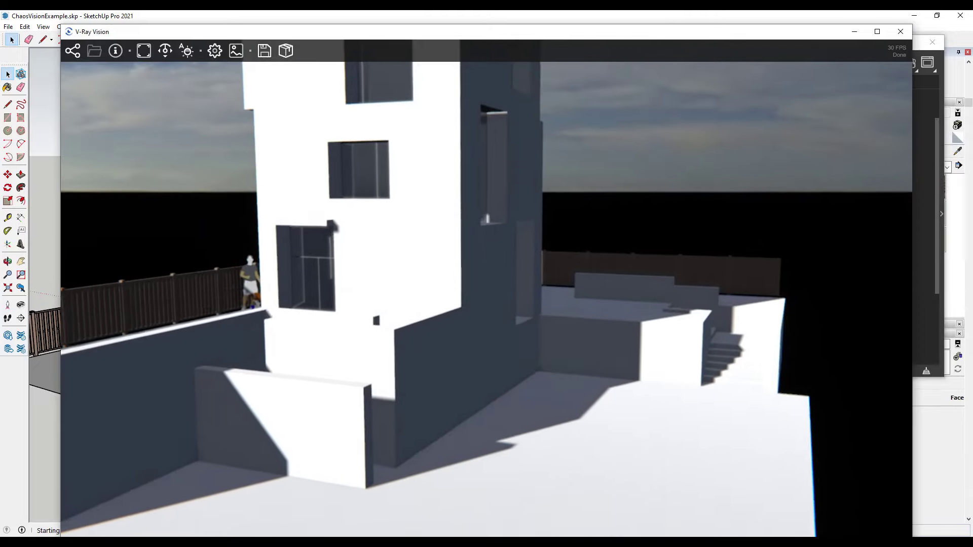
Fly closer to the building in V-Ray Vision and look around its facade and surrounding walls.
{"action": "key", "text": "w"}
{"action": "left_click_drag", "start_coordinate": [578, 449], "coordinate": [518, 330]}
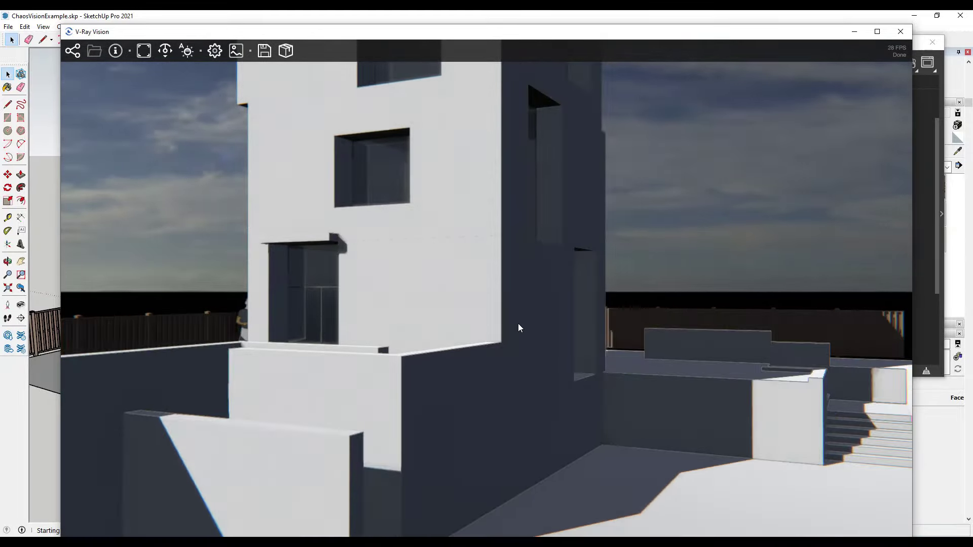
{"action": "left_click_drag", "start_coordinate": [668, 343], "coordinate": [722, 452]}
{"action": "left_click_drag", "start_coordinate": [434, 385], "coordinate": [390, 341]}
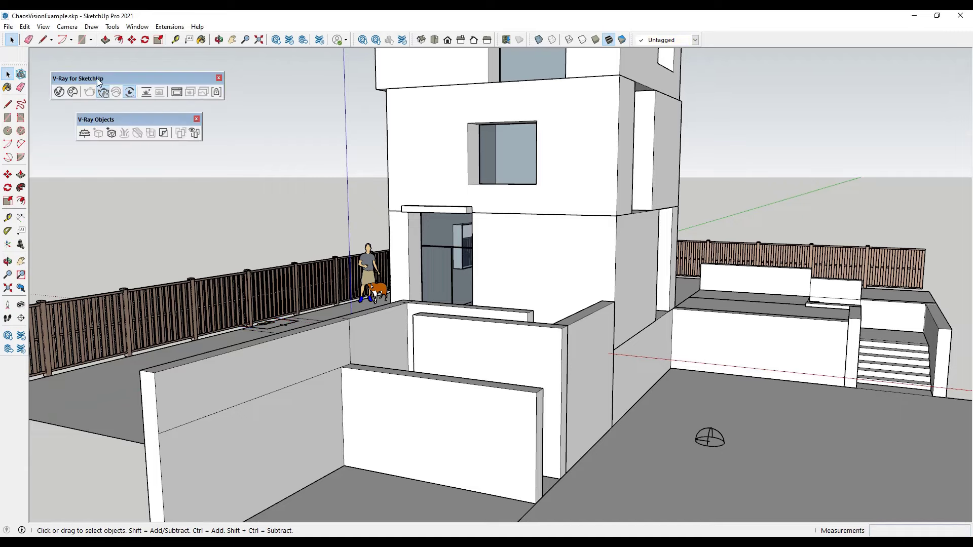
Launch V-Ray Vision from SketchUp, then pan, orbit and zoom the model to check the linked view.
{"action": "left_click", "coordinate": [130, 91]}
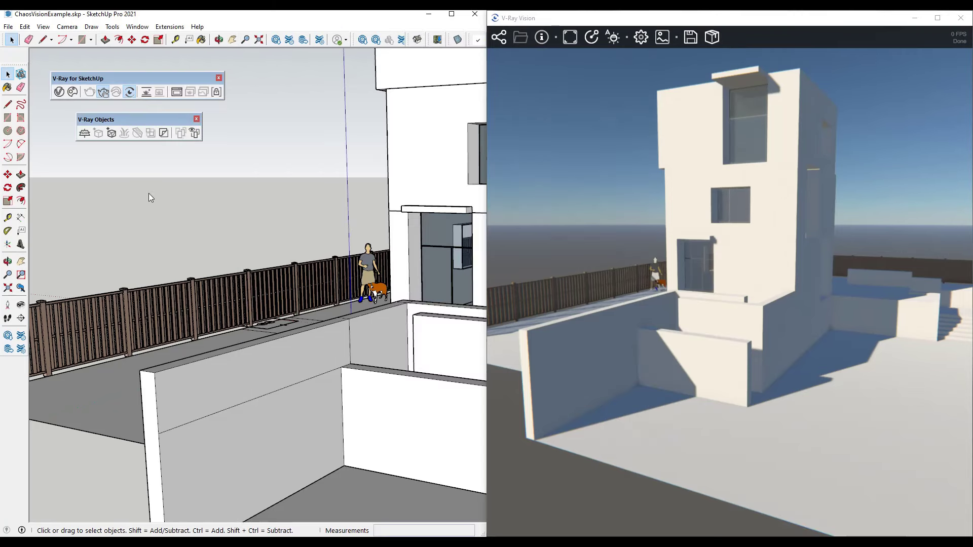
{"action": "middle_click_drag", "start_coordinate": [148, 193], "coordinate": [400, 202]}
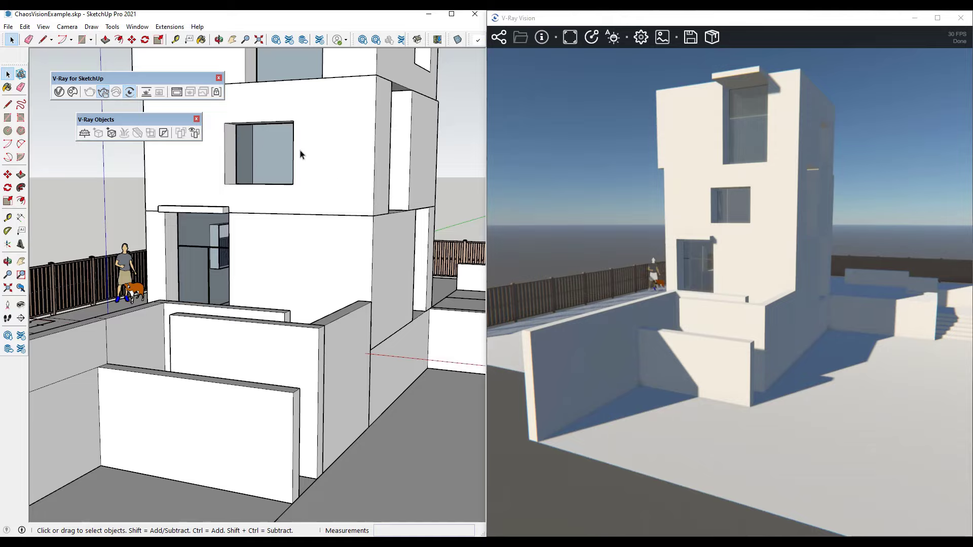
{"action": "scroll", "coordinate": [321, 191], "scroll_direction": "down", "scroll_amount": 2}
{"action": "mouse_move", "coordinate": [324, 171]}
{"action": "middle_mouse_down"}
{"action": "mouse_move", "coordinate": [404, 170]}
{"action": "mouse_move", "coordinate": [240, 164]}
{"action": "mouse_move", "coordinate": [322, 163]}
{"action": "middle_mouse_up"}
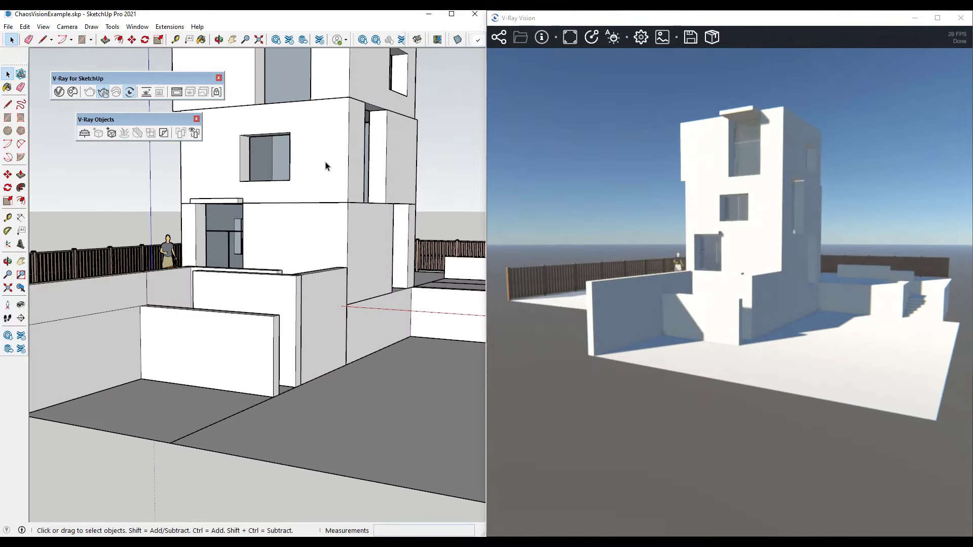
{"action": "scroll", "coordinate": [326, 159], "scroll_direction": "up", "scroll_amount": 2}
{"action": "scroll", "coordinate": [330, 169], "scroll_direction": "down", "scroll_amount": 4}
{"action": "scroll", "coordinate": [332, 172], "scroll_direction": "up", "scroll_amount": 4}
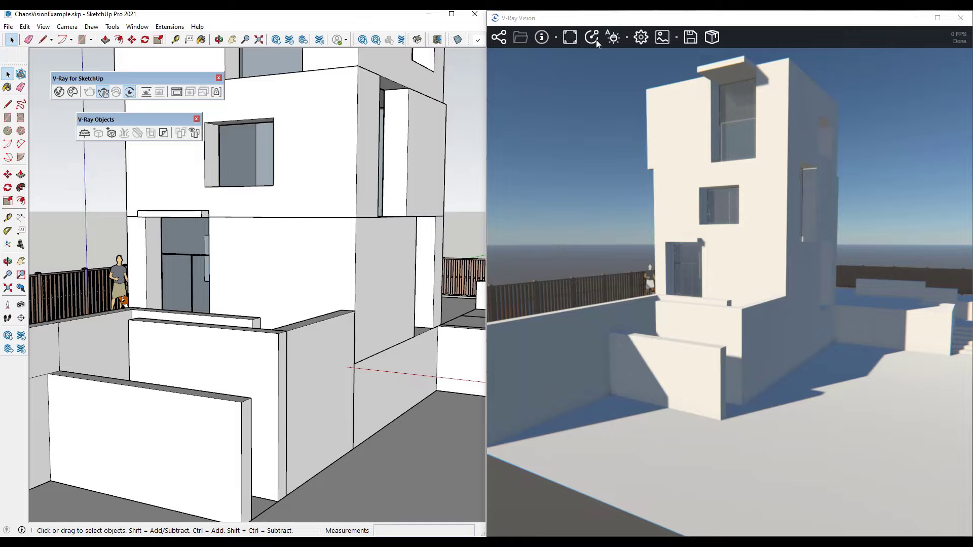
Pan and orbit the camera around the house inside the V-Ray Vision window.
{"action": "left_click", "coordinate": [723, 234]}
{"action": "right_click_drag", "start_coordinate": [710, 239], "coordinate": [788, 241]}
{"action": "mouse_move", "coordinate": [734, 251]}
{"action": "left_mouse_down"}
{"action": "mouse_move", "coordinate": [768, 248]}
{"action": "mouse_move", "coordinate": [708, 256]}
{"action": "mouse_move", "coordinate": [751, 257]}
{"action": "mouse_move", "coordinate": [726, 259]}
{"action": "mouse_move", "coordinate": [737, 254]}
{"action": "left_mouse_up"}
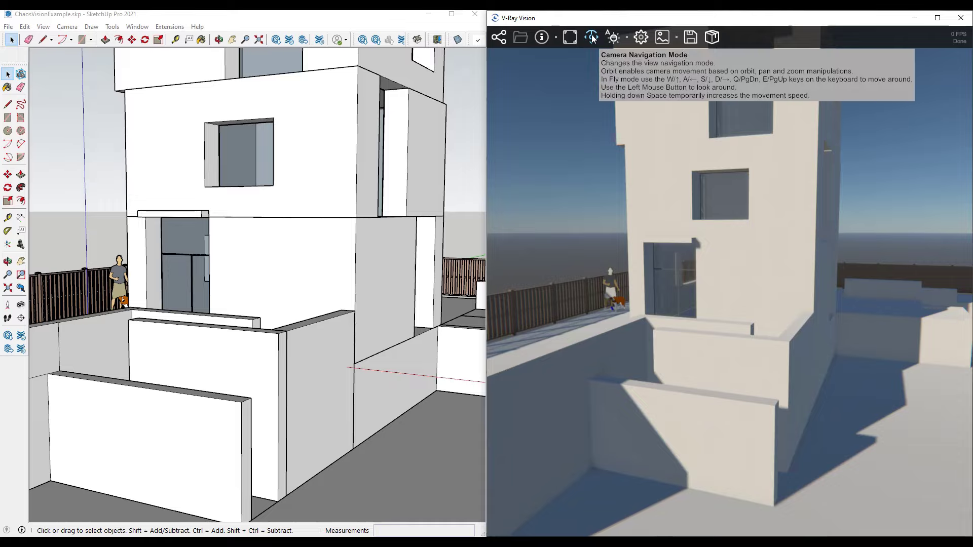
Switch camera navigation to Fly mode and fly forward, back, up and down around the house and stairs.
{"action": "left_click_drag", "start_coordinate": [790, 306], "coordinate": [884, 313]}
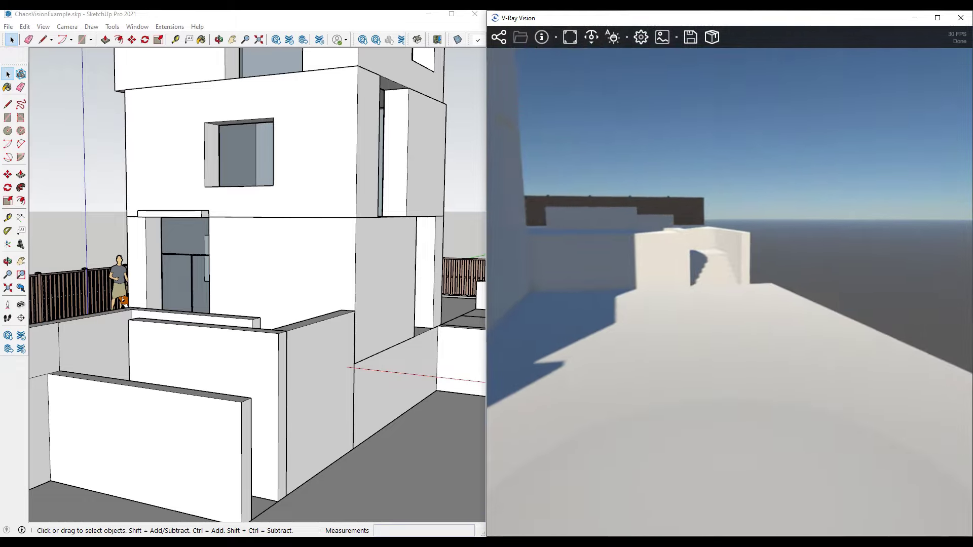
{"action": "key", "text": "w"}
{"action": "key", "text": "q"}
{"action": "key", "text": "e"}
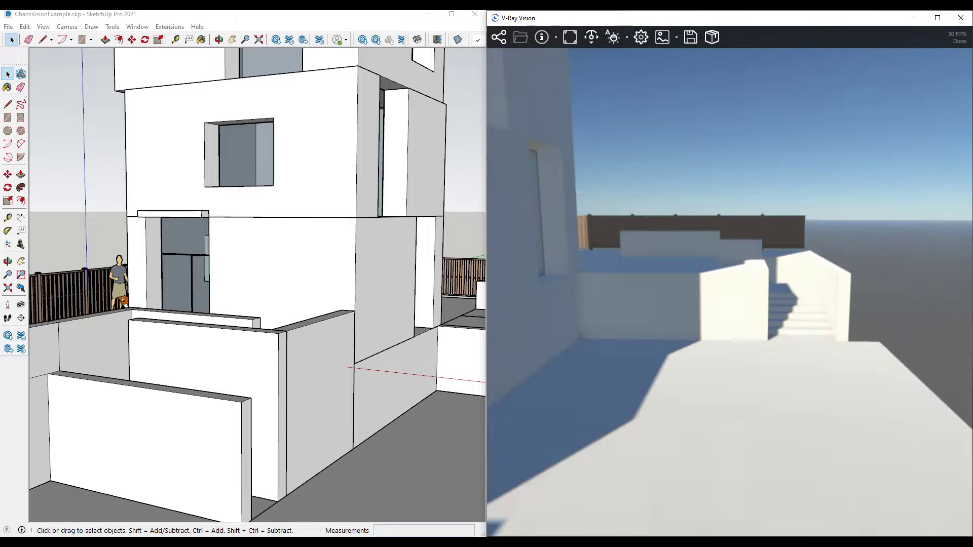
{"action": "mouse_move", "coordinate": [934, 323]}
{"action": "left_mouse_down"}
{"action": "mouse_move", "coordinate": [633, 317]}
{"action": "mouse_move", "coordinate": [659, 324]}
{"action": "mouse_move", "coordinate": [603, 326]}
{"action": "mouse_move", "coordinate": [707, 328]}
{"action": "mouse_move", "coordinate": [712, 238]}
{"action": "mouse_move", "coordinate": [711, 261]}
{"action": "mouse_move", "coordinate": [694, 259]}
{"action": "mouse_move", "coordinate": [690, 294]}
{"action": "mouse_move", "coordinate": [664, 301]}
{"action": "mouse_move", "coordinate": [712, 293]}
{"action": "left_mouse_up"}
{"action": "key", "text": "s"}
{"action": "key", "text": "s"}
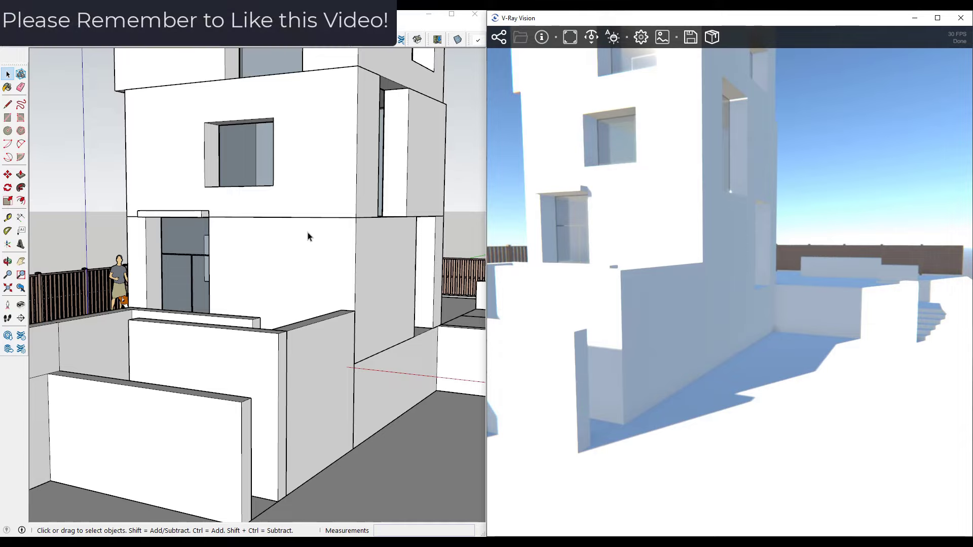
{"action": "mouse_move", "coordinate": [645, 294]}
{"action": "left_mouse_down"}
{"action": "mouse_move", "coordinate": [824, 309]}
{"action": "mouse_move", "coordinate": [646, 294]}
{"action": "mouse_move", "coordinate": [747, 325]}
{"action": "mouse_move", "coordinate": [664, 330]}
{"action": "mouse_move", "coordinate": [628, 354]}
{"action": "left_mouse_up"}
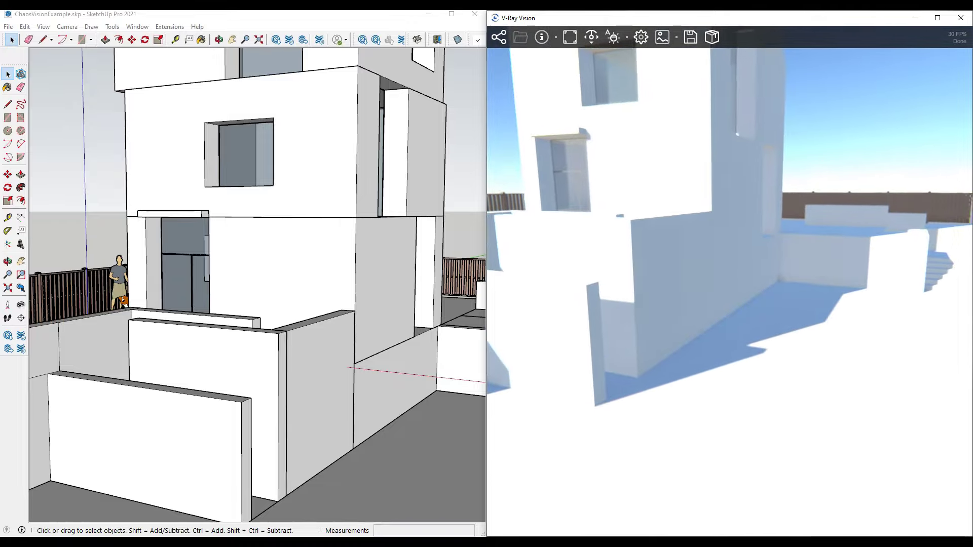
{"action": "left_click_drag", "start_coordinate": [623, 313], "coordinate": [627, 314]}
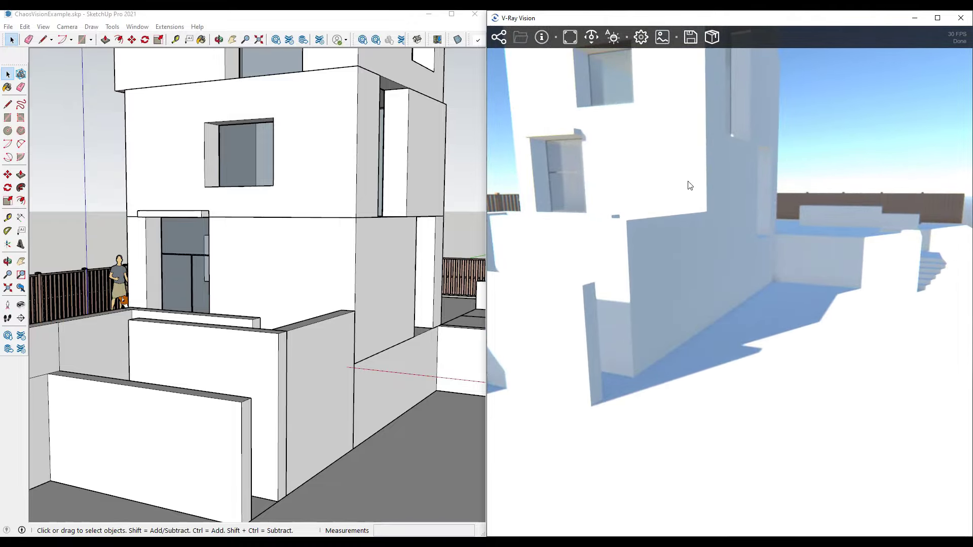
Open the V-Ray Vision settings and compare Shadows Quality at Medium and Low, finishing with High.
{"action": "left_click", "coordinate": [640, 38]}
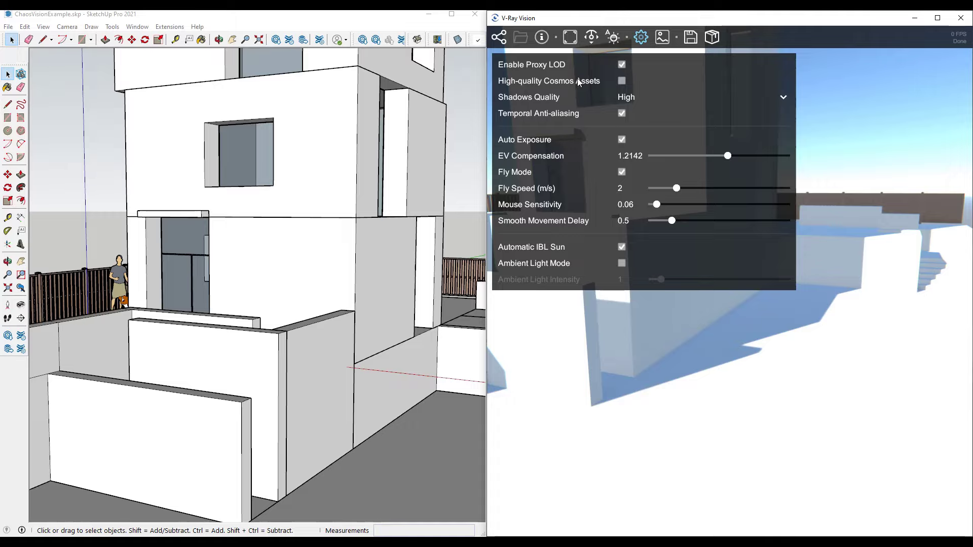
{"action": "mouse_move", "coordinate": [572, 81]}
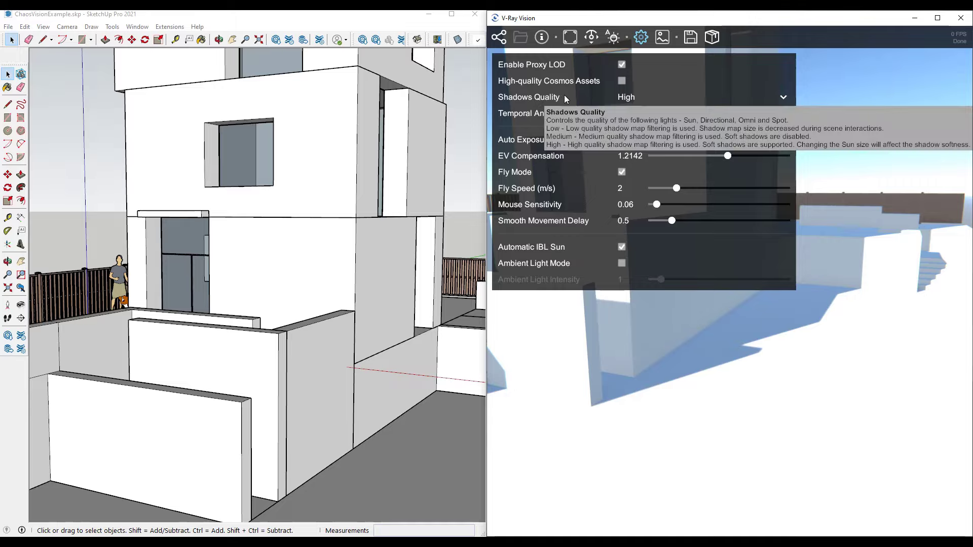
{"action": "left_click", "coordinate": [631, 99]}
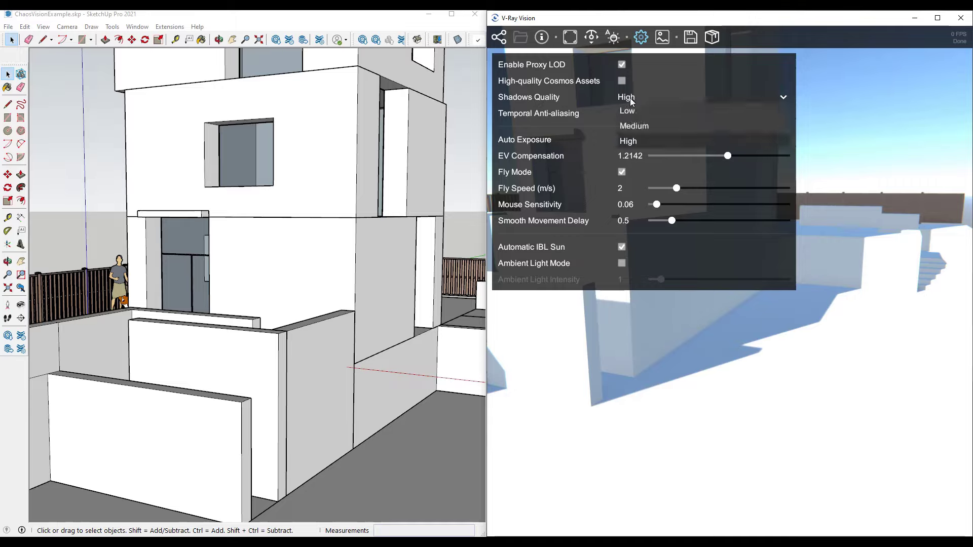
{"action": "left_click", "coordinate": [635, 124]}
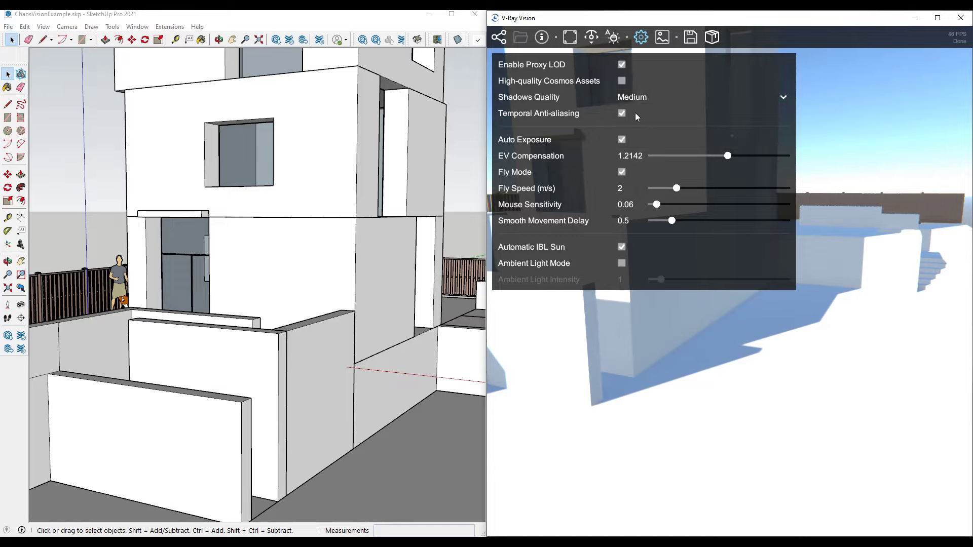
{"action": "left_click", "coordinate": [636, 98]}
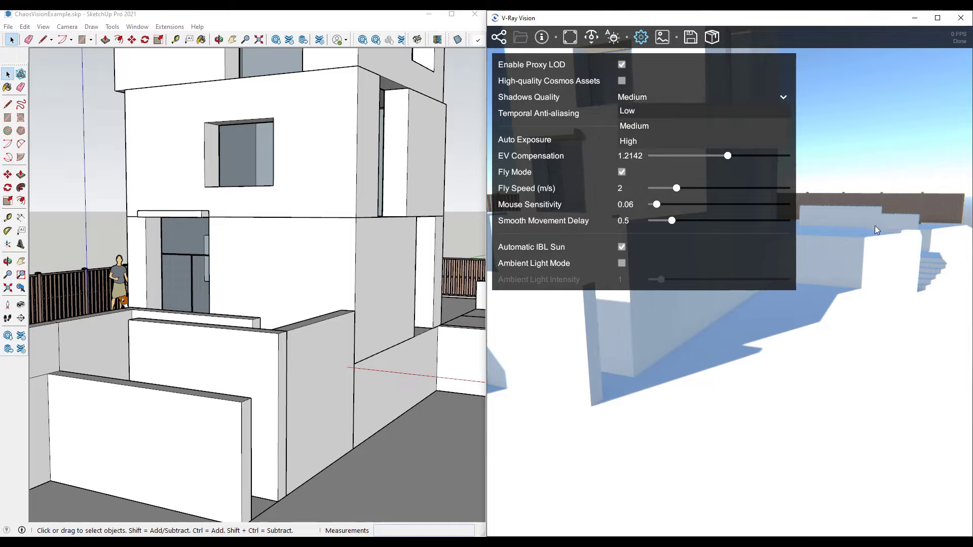
{"action": "key", "text": "Return"}
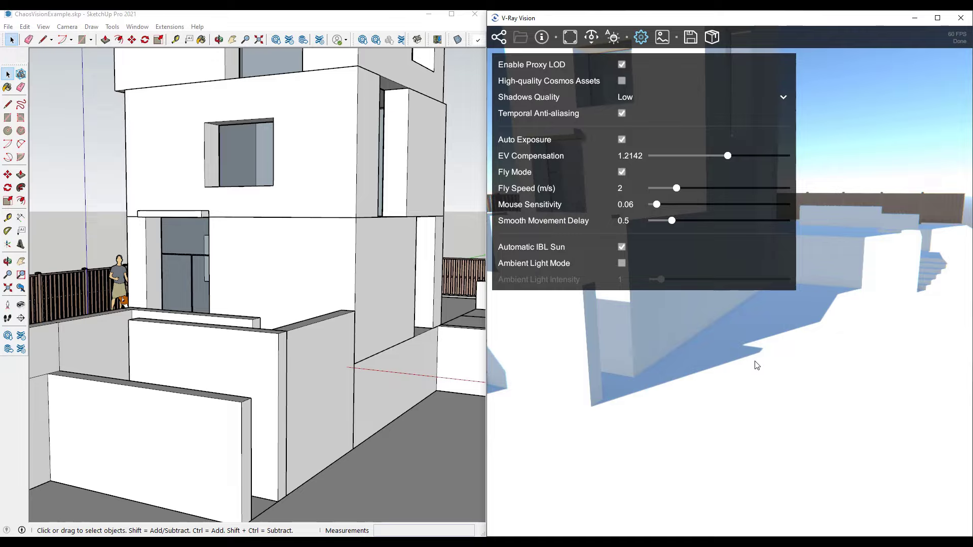
{"action": "left_click", "coordinate": [624, 97]}
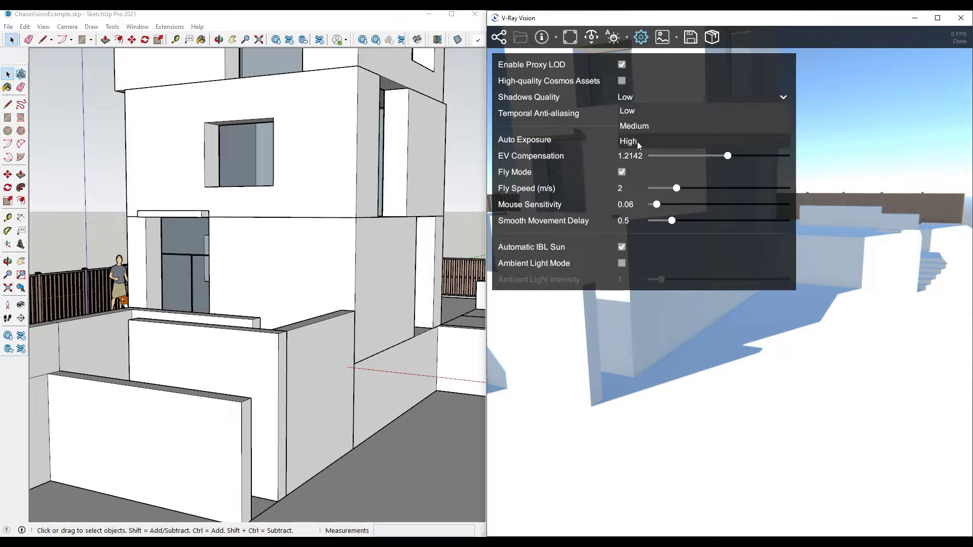
{"action": "left_click", "coordinate": [637, 141]}
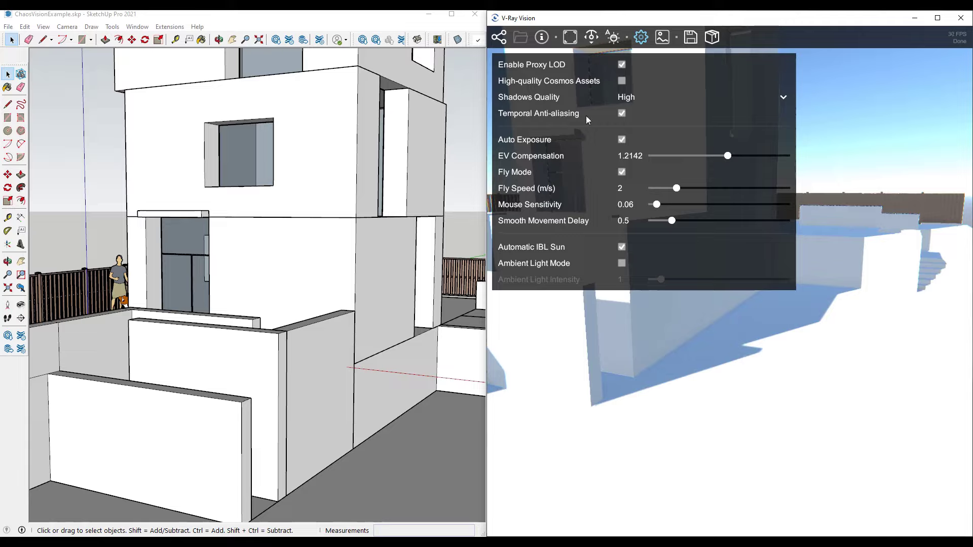
Toggle Temporal Anti-aliasing to compare its effect, leave it disabled, and look around at the building's edges.
{"action": "left_click", "coordinate": [622, 114]}
{"action": "left_click", "coordinate": [622, 113]}
{"action": "left_click", "coordinate": [622, 114]}
{"action": "left_click_drag", "start_coordinate": [557, 392], "coordinate": [594, 393]}
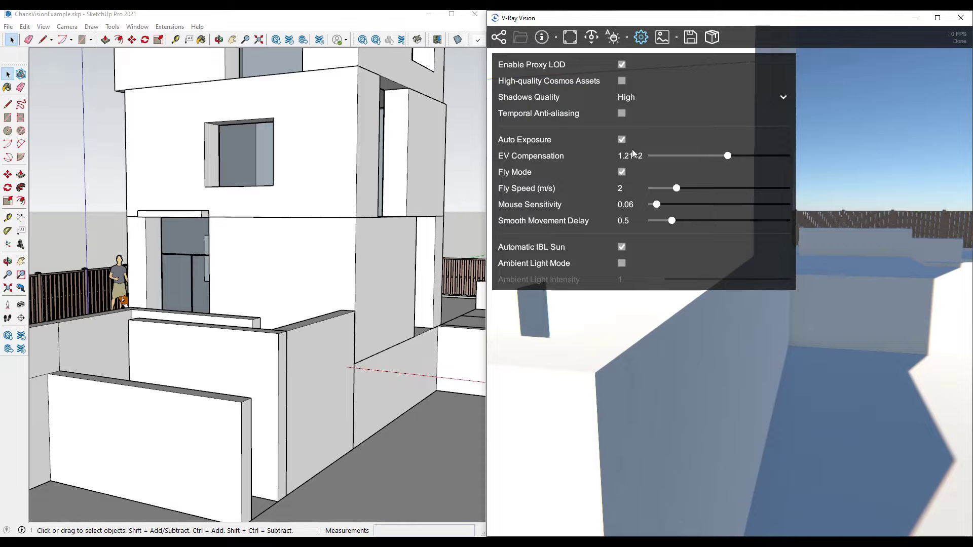
Enable Temporal Anti-aliasing and fly the camera back to look around at the building's edges.
{"action": "left_click", "coordinate": [622, 113]}
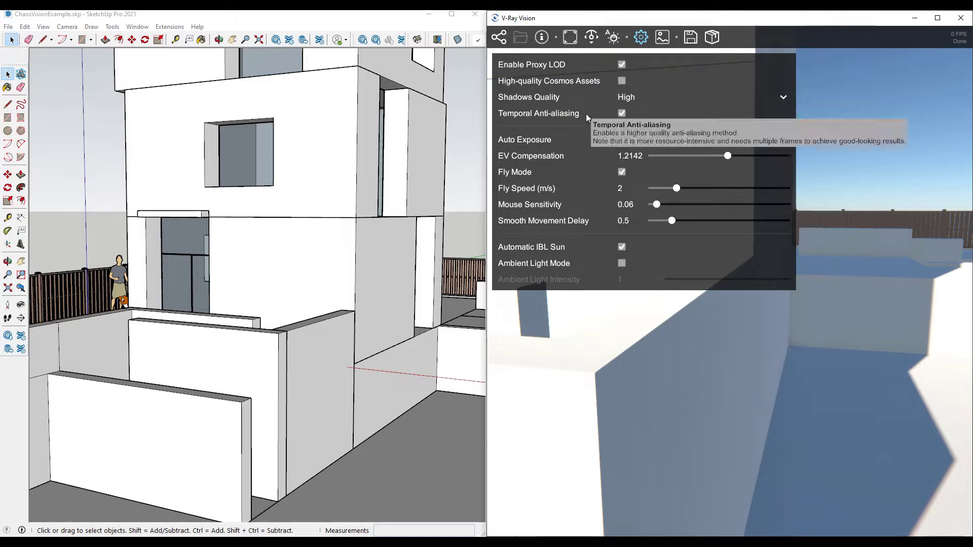
{"action": "left_click_drag", "start_coordinate": [687, 351], "coordinate": [586, 338]}
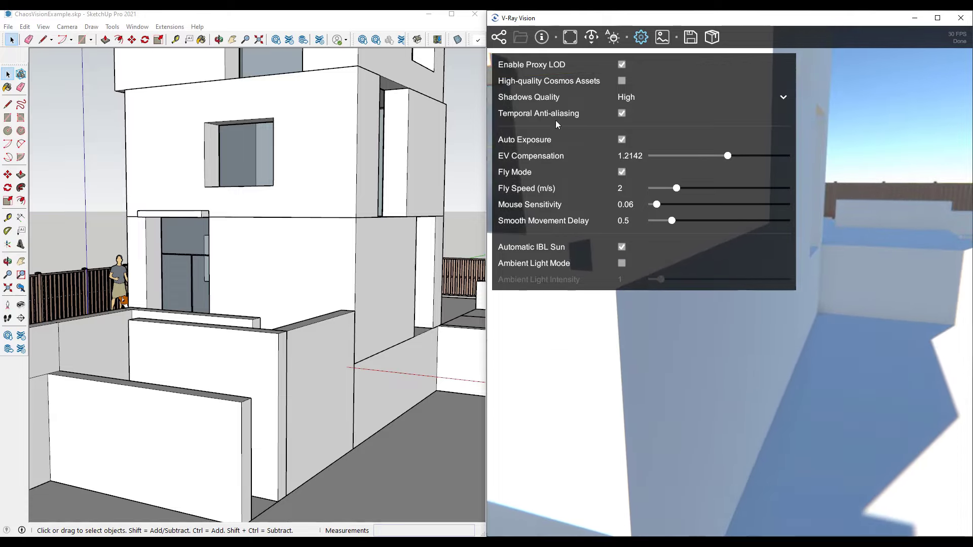
{"action": "key", "text": "s"}
{"action": "left_click_drag", "start_coordinate": [654, 313], "coordinate": [684, 323]}
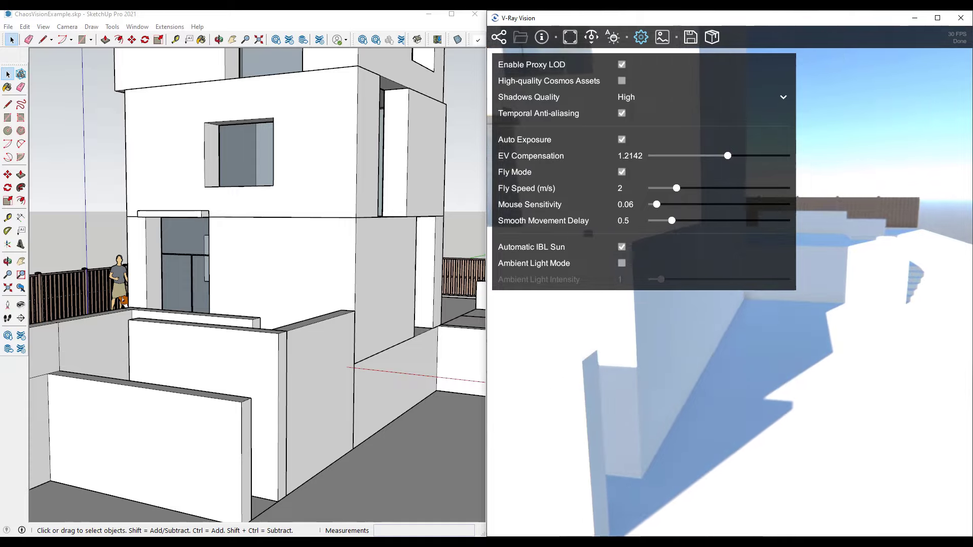
Toggle Auto Exposure off and on to compare its effect on the scene, leaving it enabled.
{"action": "left_click", "coordinate": [621, 139]}
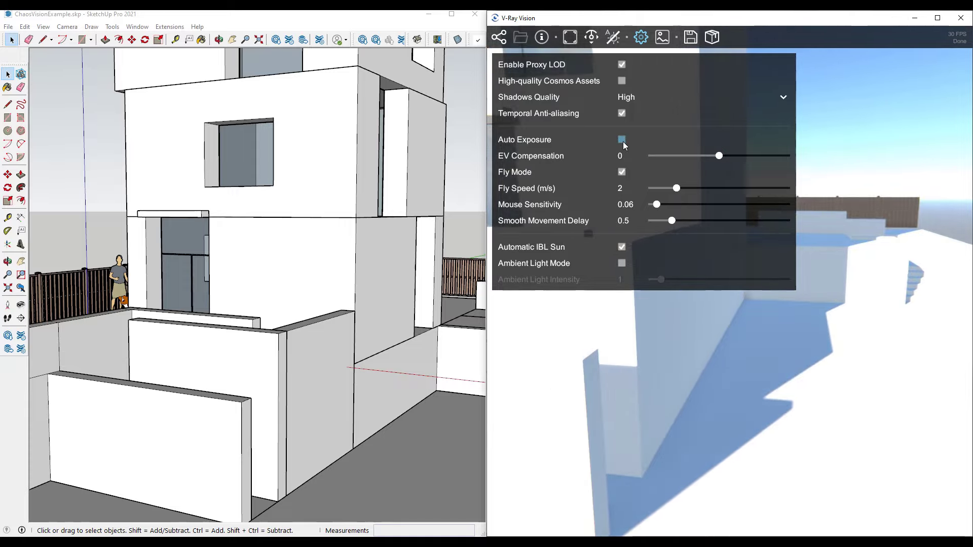
{"action": "left_click", "coordinate": [622, 139]}
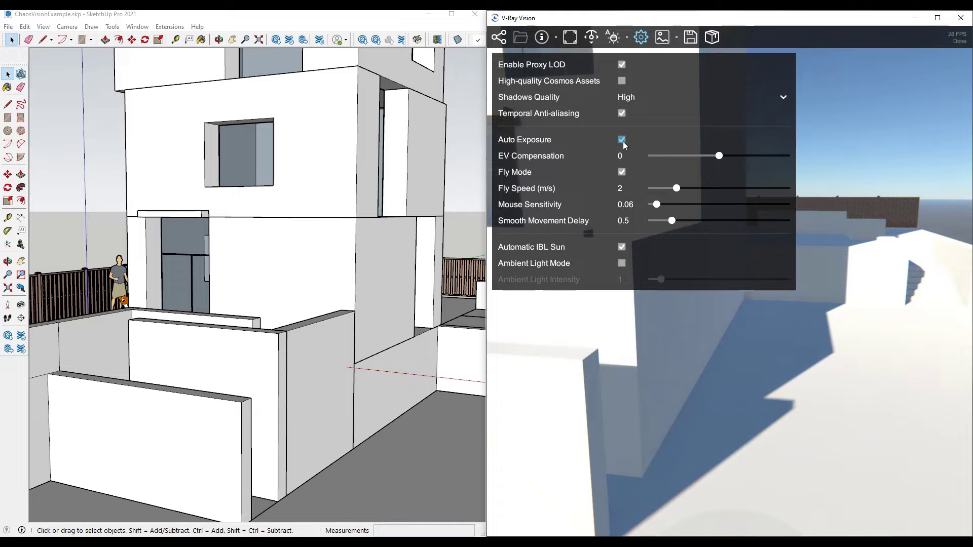
{"action": "left_click", "coordinate": [622, 140]}
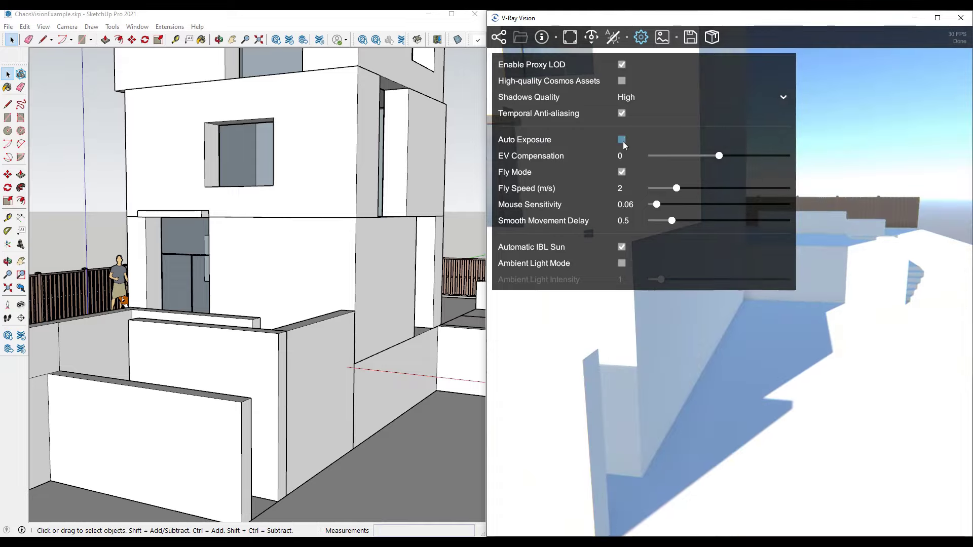
{"action": "left_click", "coordinate": [622, 141]}
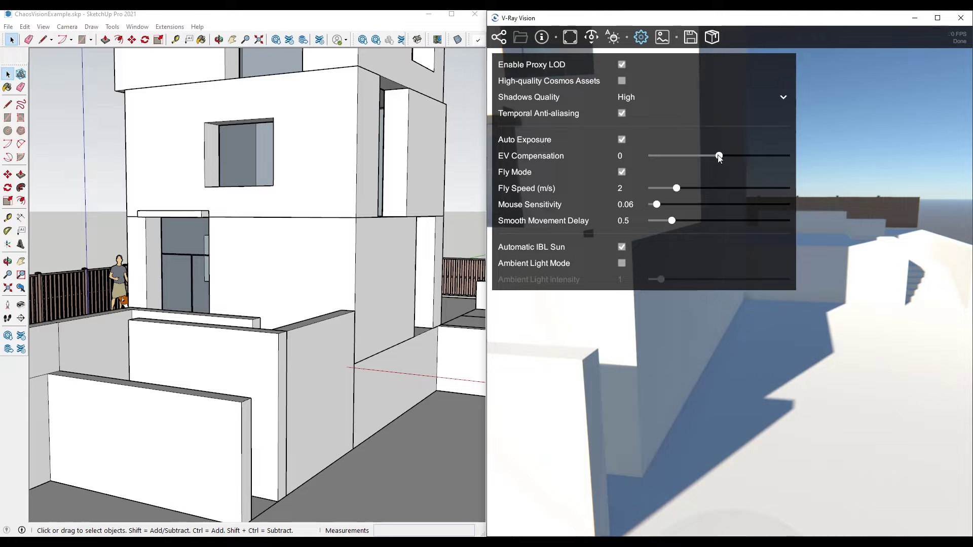
Raise EV Compensation to 1.8571 and close the V-Ray Vision settings.
{"action": "mouse_move", "coordinate": [718, 156]}
{"action": "left_mouse_down"}
{"action": "mouse_move", "coordinate": [786, 159]}
{"action": "mouse_move", "coordinate": [724, 160]}
{"action": "mouse_move", "coordinate": [732, 158]}
{"action": "left_mouse_up"}
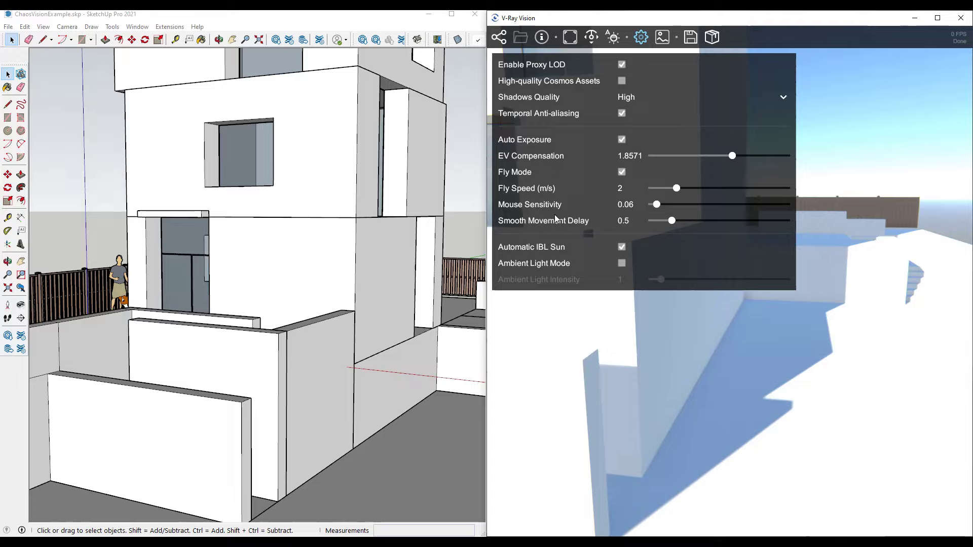
{"action": "mouse_move", "coordinate": [564, 221]}
{"action": "mouse_move", "coordinate": [589, 82]}
{"action": "left_click", "coordinate": [641, 37]}
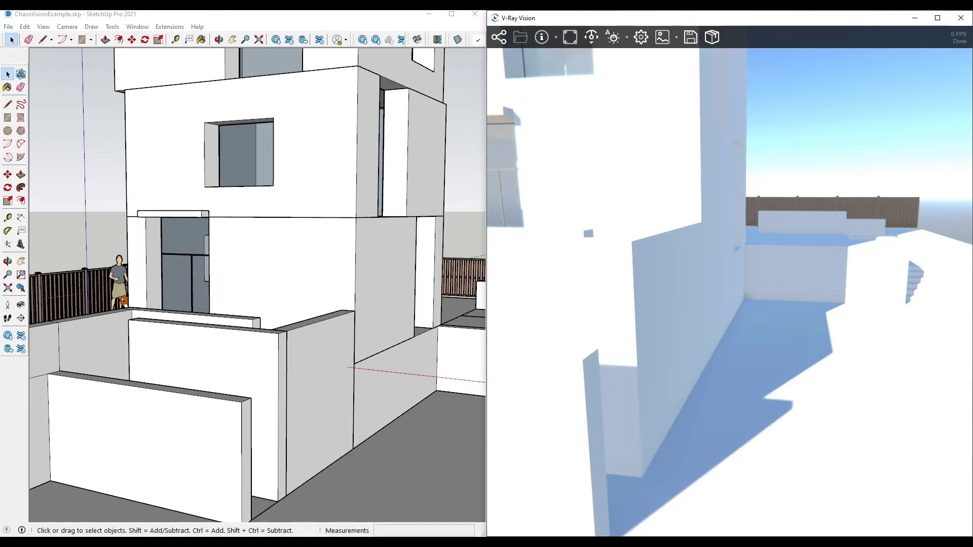
Open the V-Ray Asset Editor, collapse its light parameters, and reposition it beside a closer view of the low front walls.
{"action": "mouse_move", "coordinate": [4, 153]}
{"action": "left_mouse_down"}
{"action": "mouse_move", "coordinate": [552, 151]}
{"action": "mouse_move", "coordinate": [451, 183]}
{"action": "mouse_move", "coordinate": [434, 249]}
{"action": "left_mouse_up"}
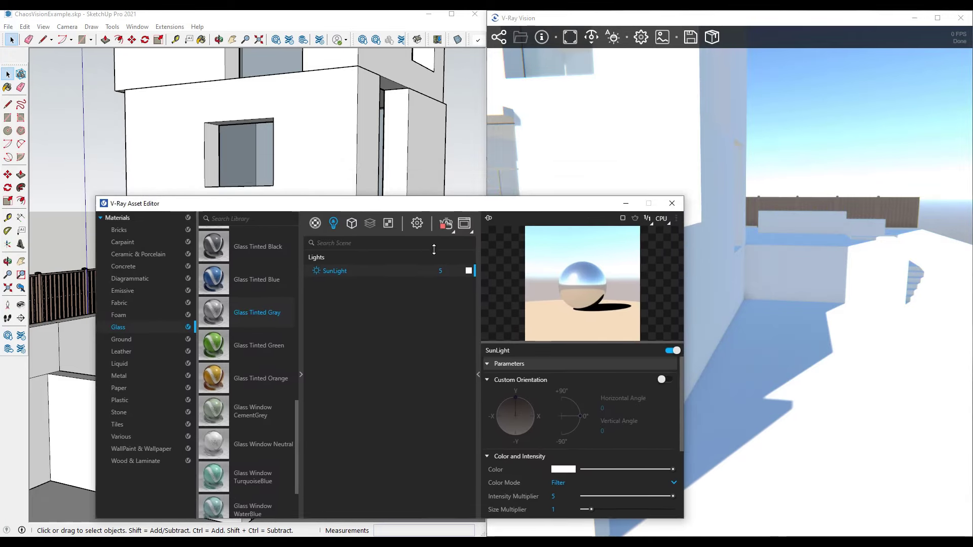
{"action": "left_click_drag", "start_coordinate": [309, 205], "coordinate": [439, 211]}
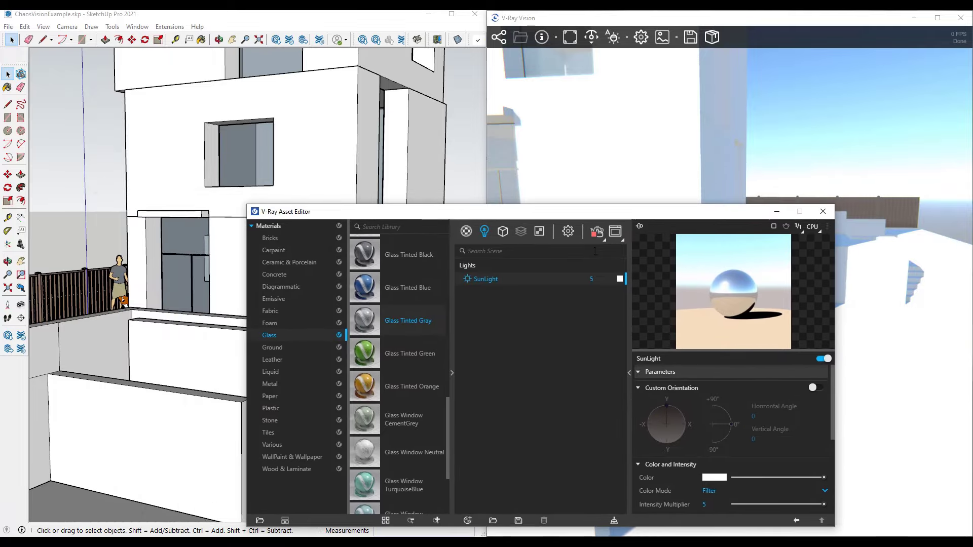
{"action": "left_click", "coordinate": [630, 373]}
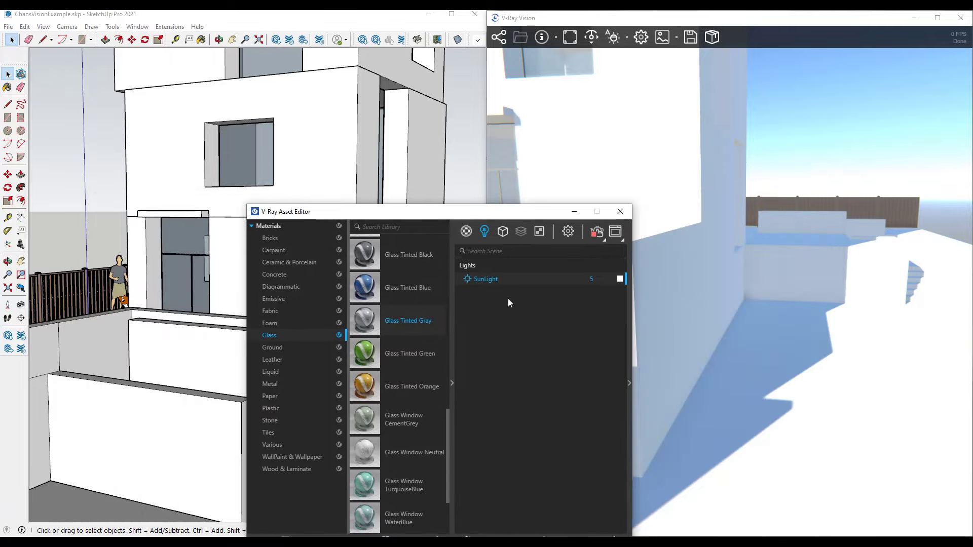
{"action": "left_click_drag", "start_coordinate": [421, 217], "coordinate": [586, 184]}
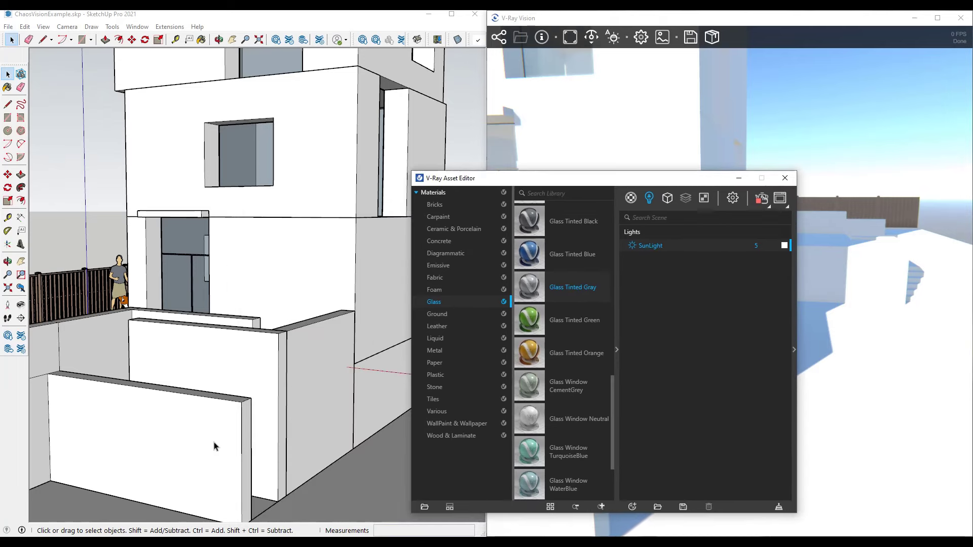
{"action": "mouse_move", "coordinate": [232, 411]}
{"action": "middle_mouse_down"}
{"action": "mouse_move", "coordinate": [337, 341]}
{"action": "mouse_move", "coordinate": [272, 351]}
{"action": "middle_mouse_up"}
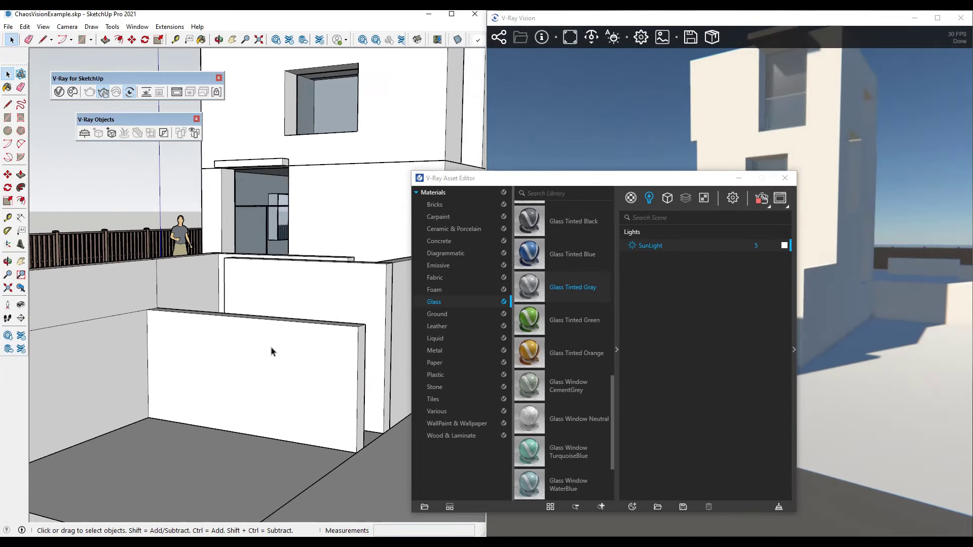
{"action": "left_click", "coordinate": [482, 184]}
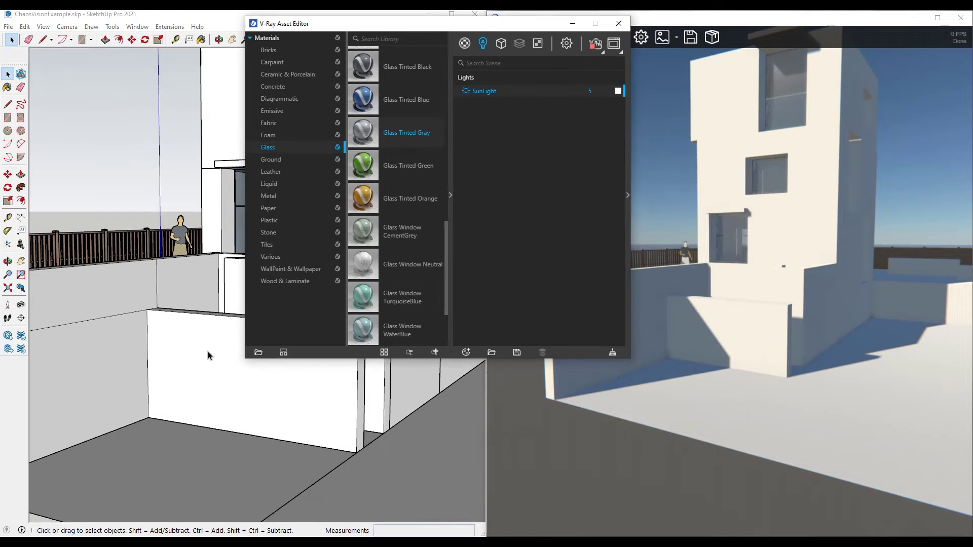
Select the low front walls and apply the Concrete Simple F01 2m material from the Concrete library.
{"action": "left_click", "coordinate": [208, 353]}
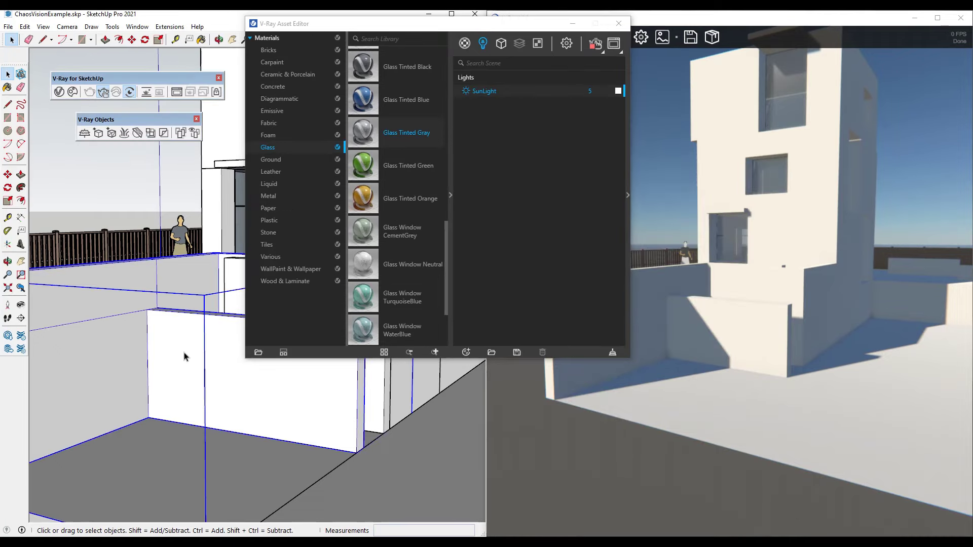
{"action": "left_click", "coordinate": [274, 85]}
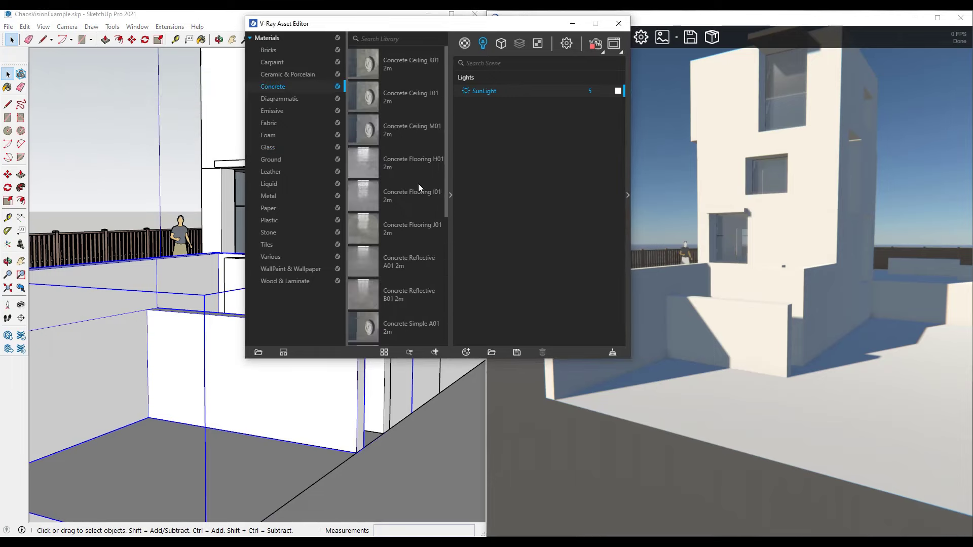
{"action": "scroll", "coordinate": [424, 175], "scroll_direction": "down", "scroll_amount": 5}
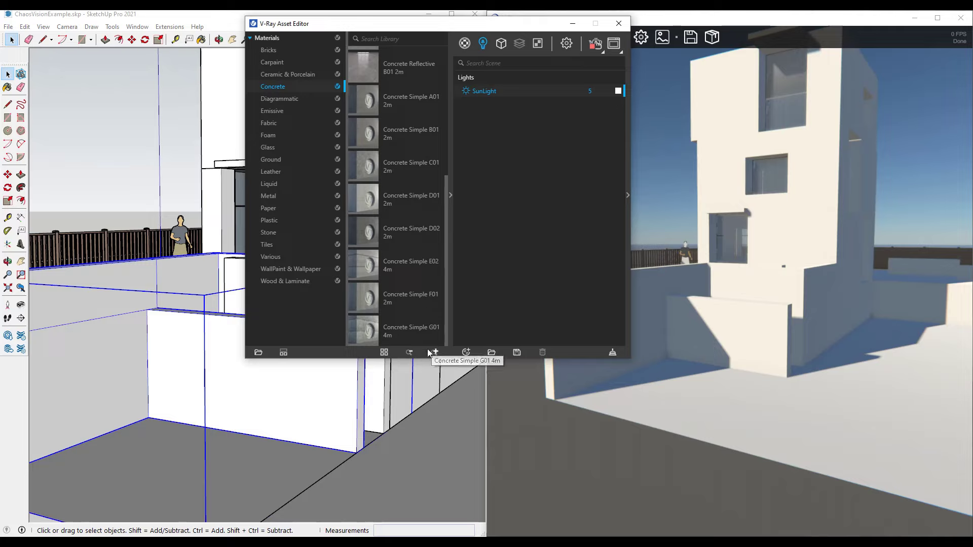
{"action": "right_click", "coordinate": [406, 294]}
{"action": "left_click", "coordinate": [420, 316]}
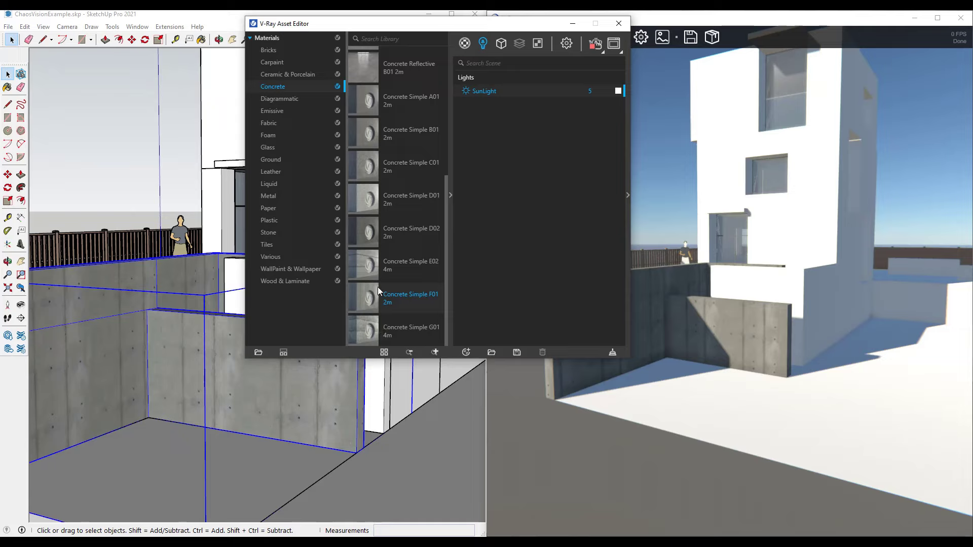
Try Concrete Simple D01 2m on the front walls, replace it with Concrete Simple C01 2m, and select the wall behind them.
{"action": "left_click", "coordinate": [401, 198]}
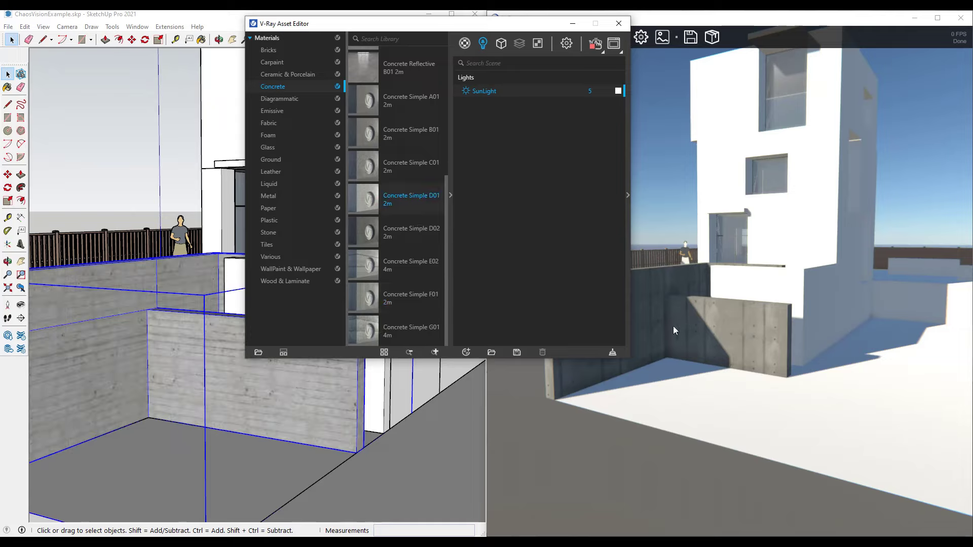
{"action": "left_click", "coordinate": [411, 168]}
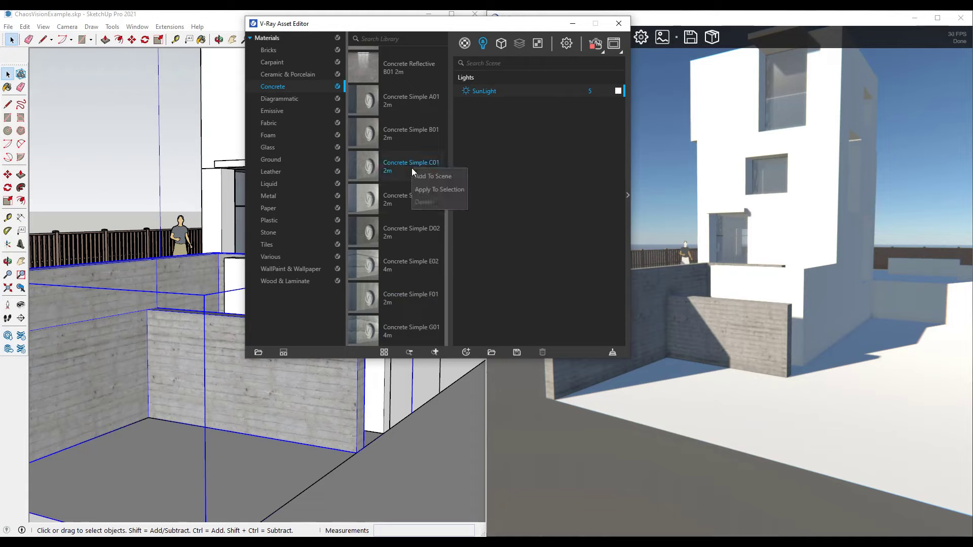
{"action": "mouse_move", "coordinate": [435, 219]}
{"action": "left_mouse_down"}
{"action": "mouse_move", "coordinate": [406, 304]}
{"action": "mouse_move", "coordinate": [350, 378]}
{"action": "left_mouse_up"}
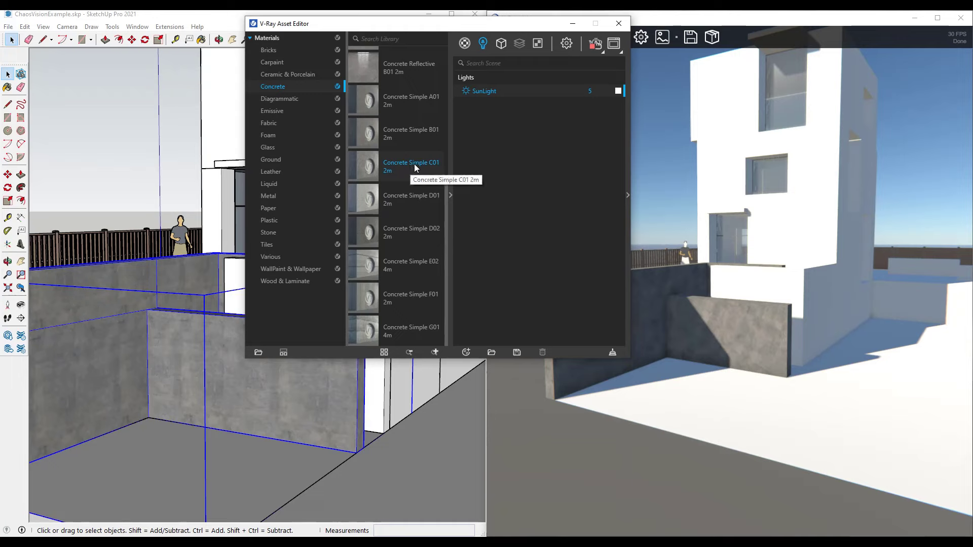
{"action": "left_click", "coordinate": [386, 392]}
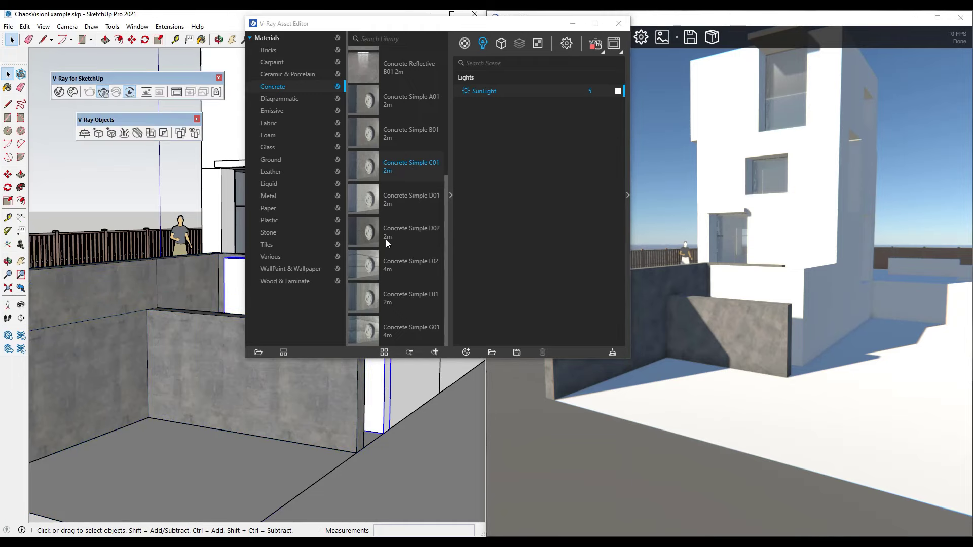
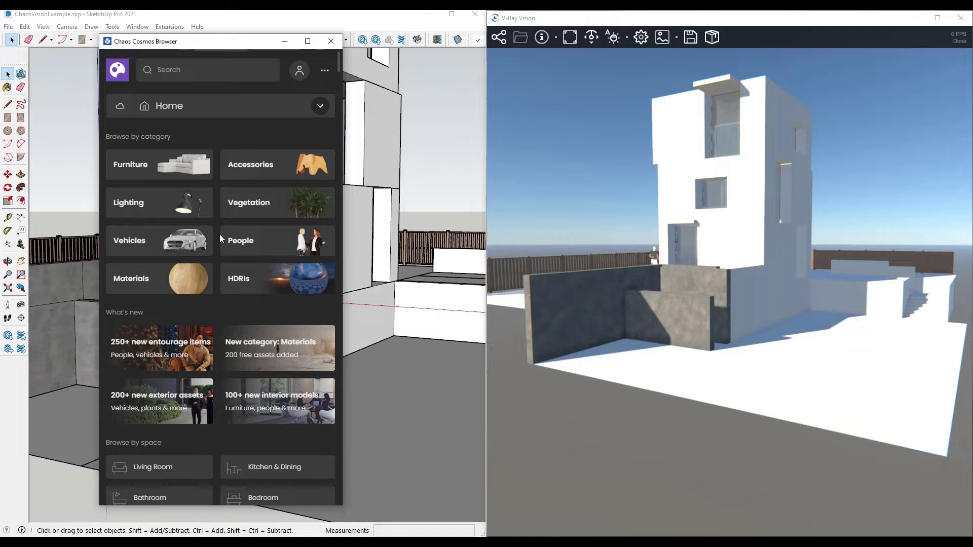
Select the ground face in front of the house and import the Asphalt Grey 15-30 100cm material from Chaos Cosmos.
{"action": "left_click_drag", "start_coordinate": [204, 47], "coordinate": [640, 57]}
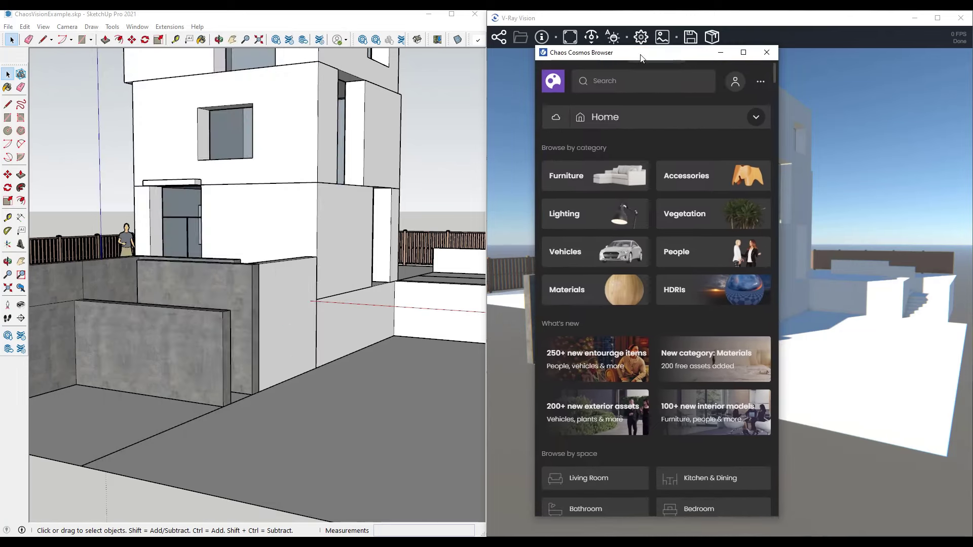
{"action": "left_click", "coordinate": [312, 439]}
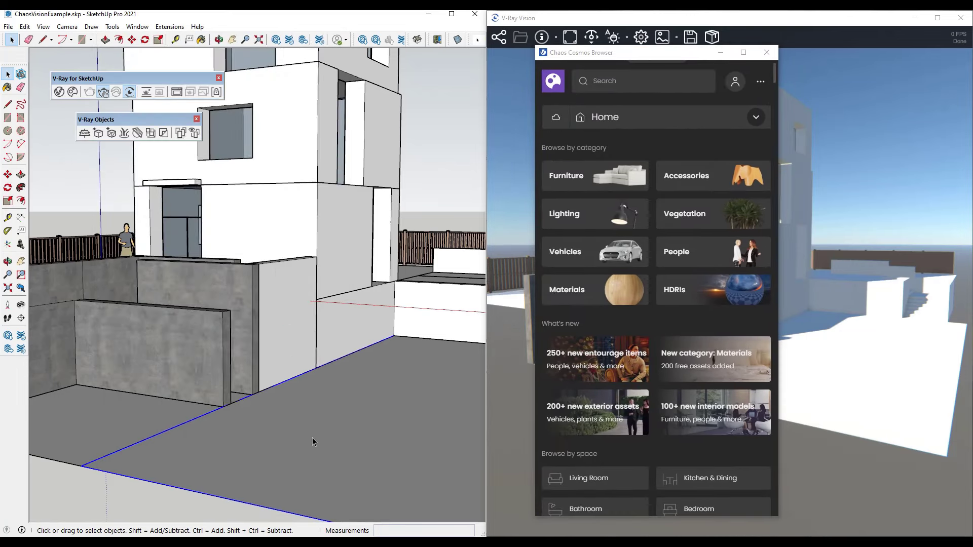
{"action": "left_click", "coordinate": [582, 296]}
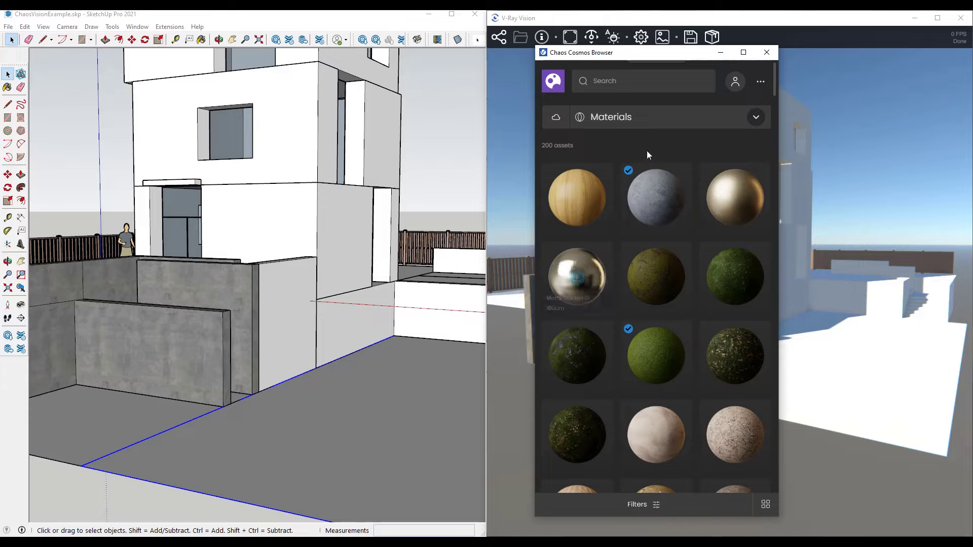
{"action": "mouse_move", "coordinate": [649, 201]}
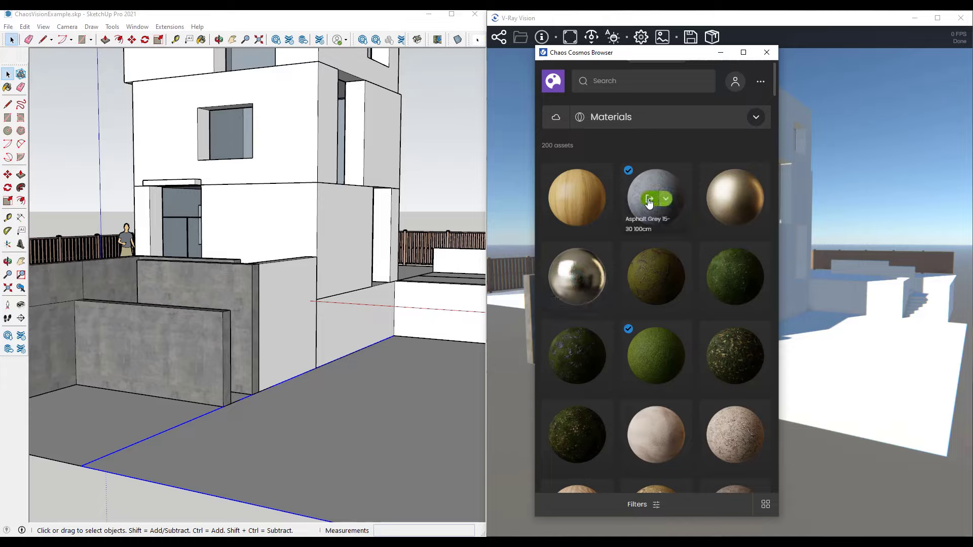
{"action": "left_click", "coordinate": [650, 203]}
{"action": "left_click", "coordinate": [650, 202]}
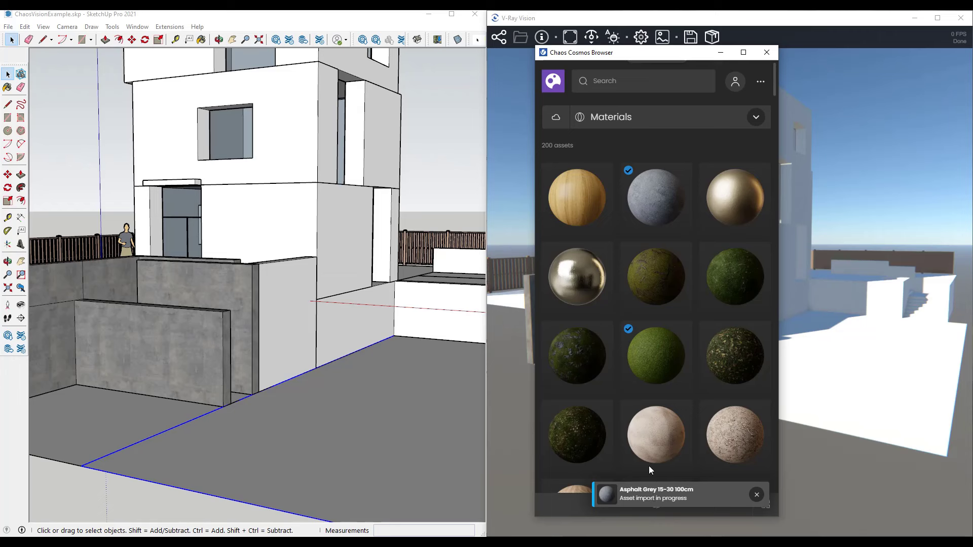
Apply the scene material Asphalt Grey 15-30 100cm to the selected ground face and move the Asset Editor aside.
{"action": "left_click_drag", "start_coordinate": [652, 105], "coordinate": [750, 90]}
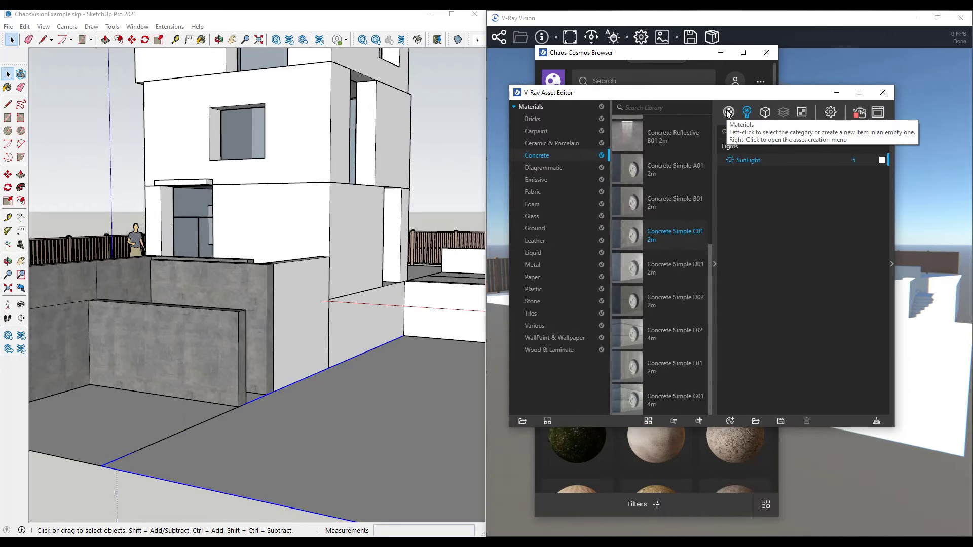
{"action": "left_click", "coordinate": [728, 112]}
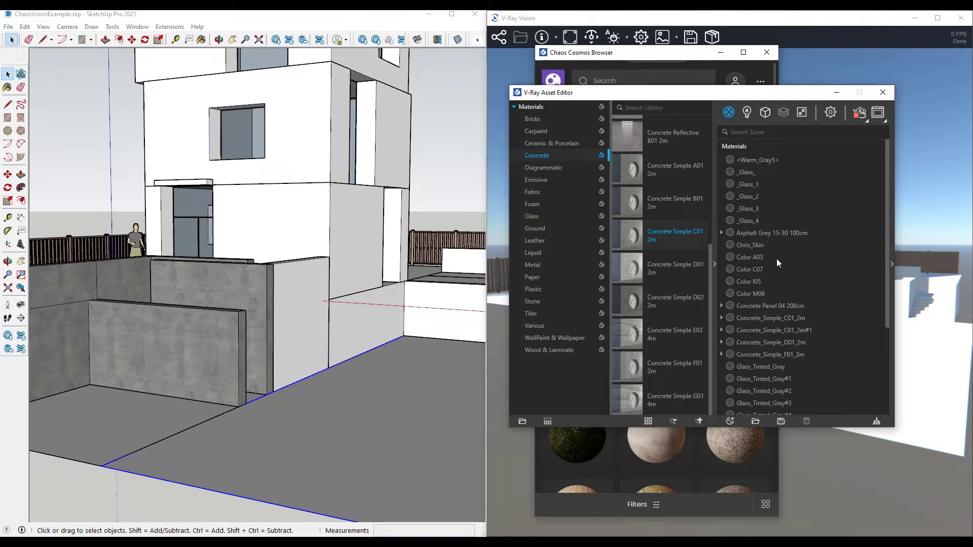
{"action": "left_click_drag", "start_coordinate": [711, 97], "coordinate": [716, 97]}
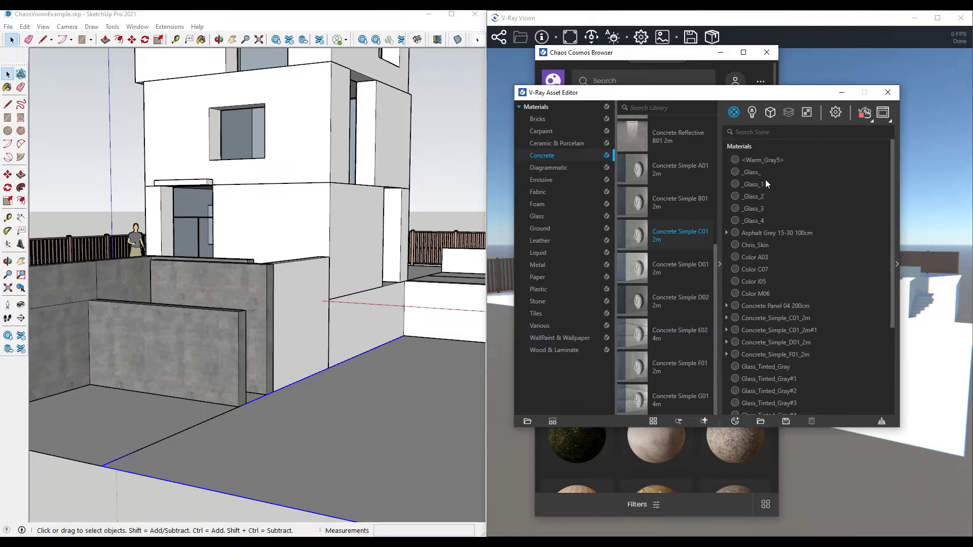
{"action": "left_click", "coordinate": [781, 233]}
{"action": "right_click", "coordinate": [767, 232]}
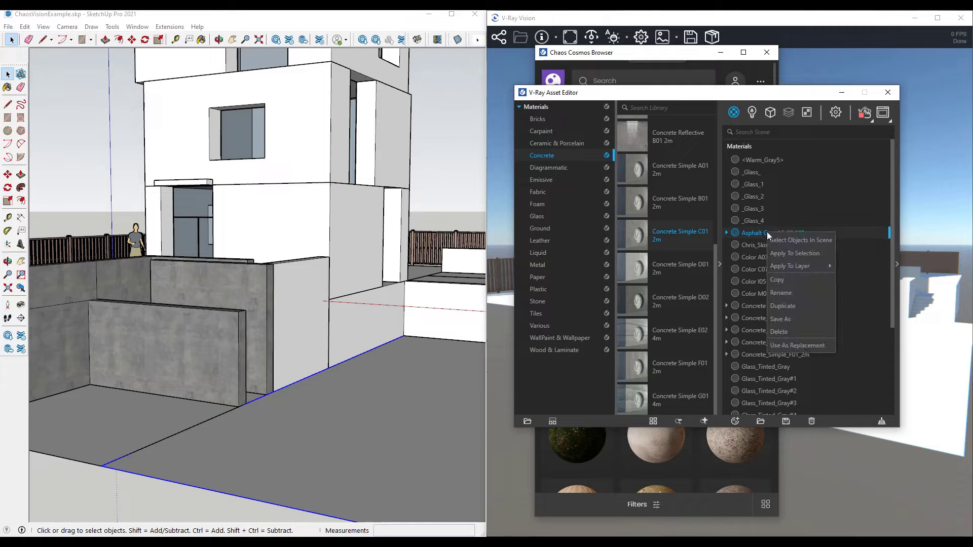
{"action": "left_click", "coordinate": [778, 254]}
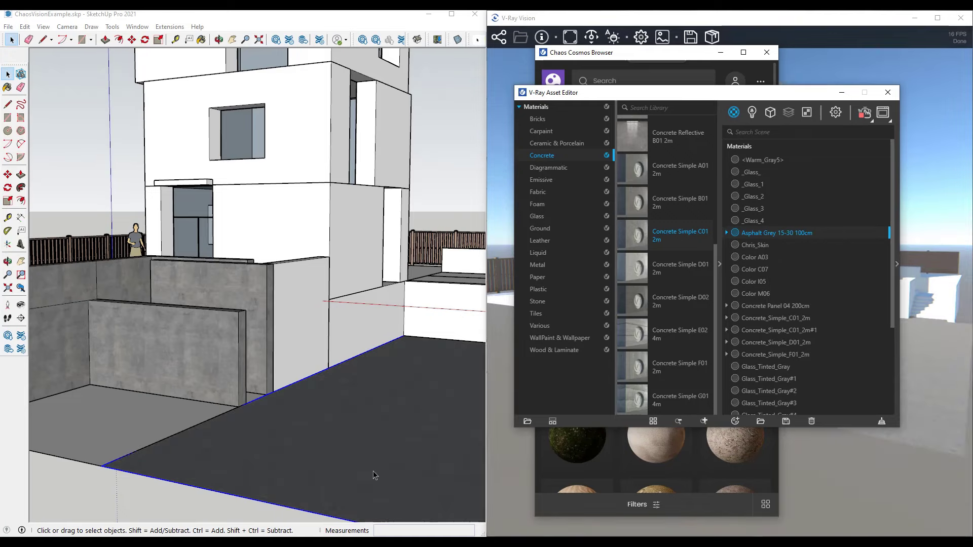
{"action": "left_click_drag", "start_coordinate": [731, 94], "coordinate": [417, 93]}
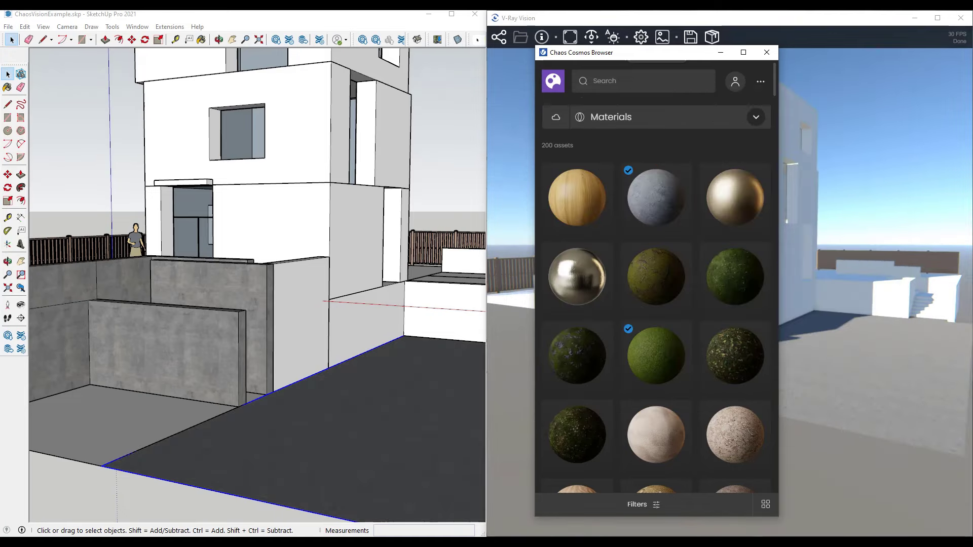
Select the raised bed's top face beside the steps and import the Grass 39-39 150cm material from Chaos Cosmos.
{"action": "left_click_drag", "start_coordinate": [636, 53], "coordinate": [0, 52]}
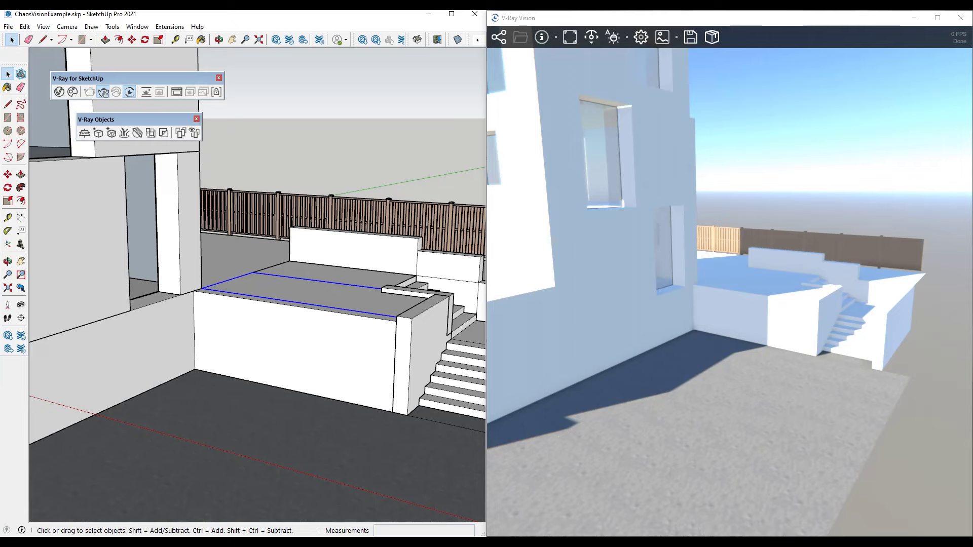
{"action": "left_click", "coordinate": [728, 62]}
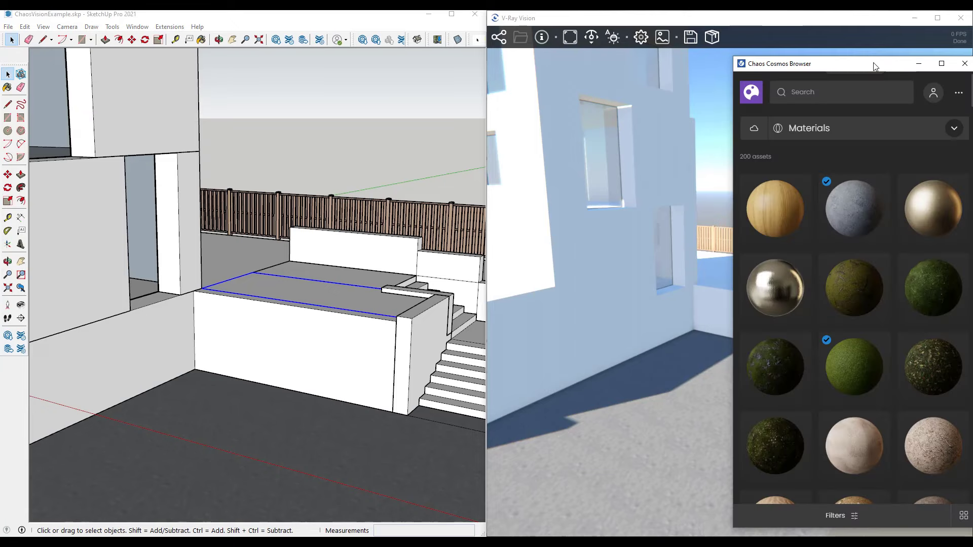
{"action": "left_click_drag", "start_coordinate": [879, 62], "coordinate": [701, 39]}
{"action": "mouse_move", "coordinate": [677, 344]}
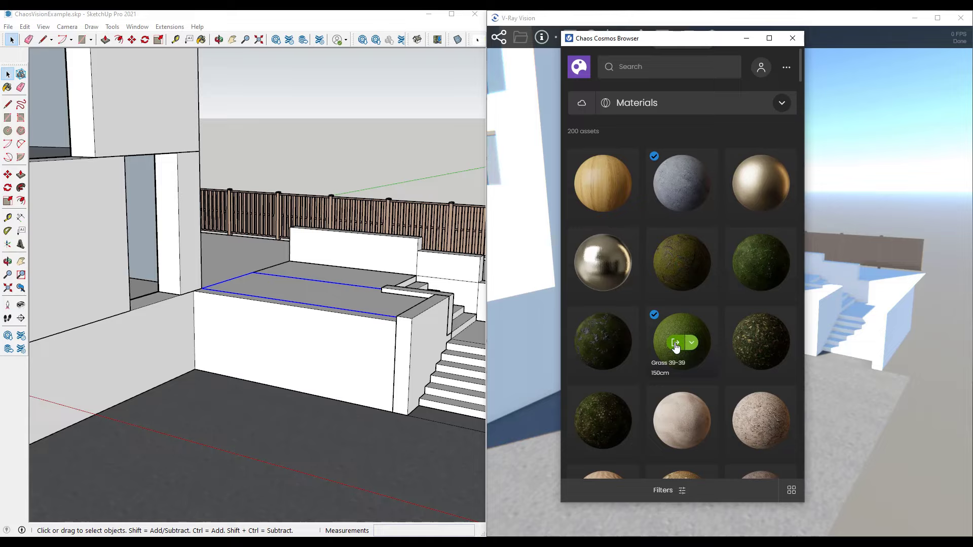
{"action": "left_click", "coordinate": [676, 344]}
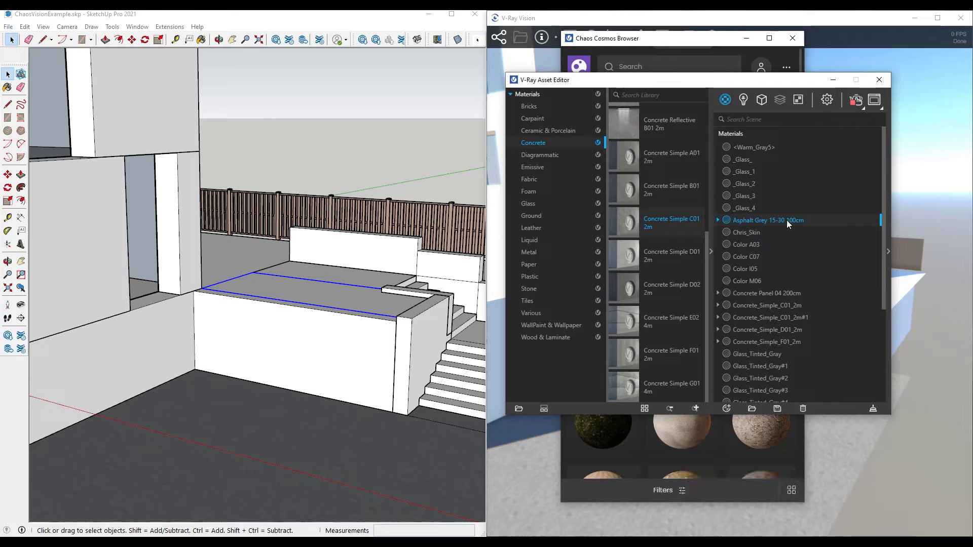
Apply the scene material Grass 39-39 150cm to the selected raised bed face.
{"action": "scroll", "coordinate": [791, 307], "scroll_direction": "down", "scroll_amount": 4}
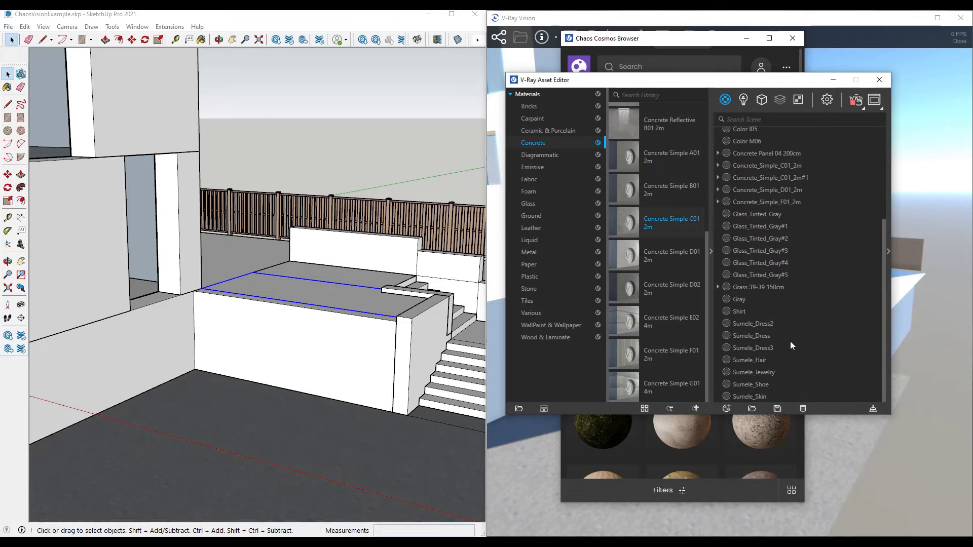
{"action": "right_click", "coordinate": [762, 286]}
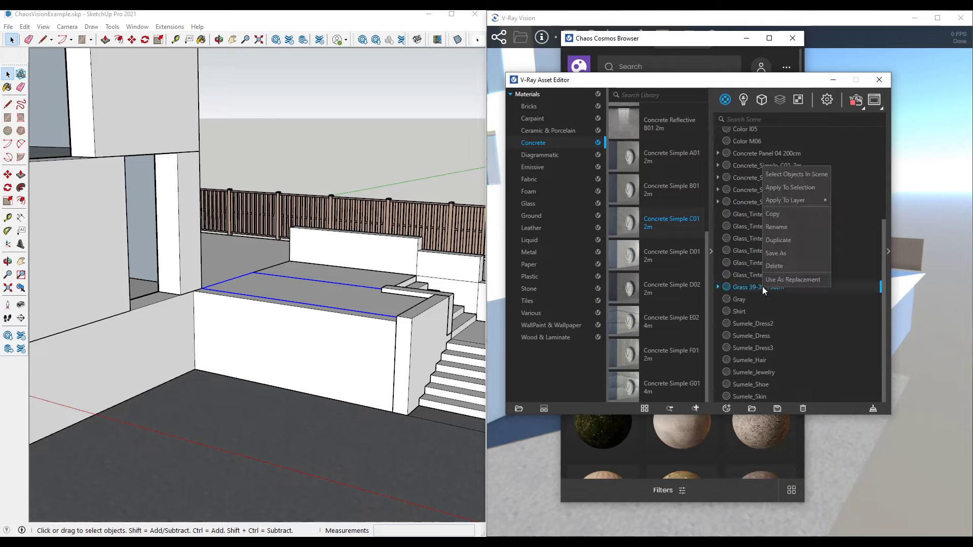
{"action": "left_click", "coordinate": [779, 187]}
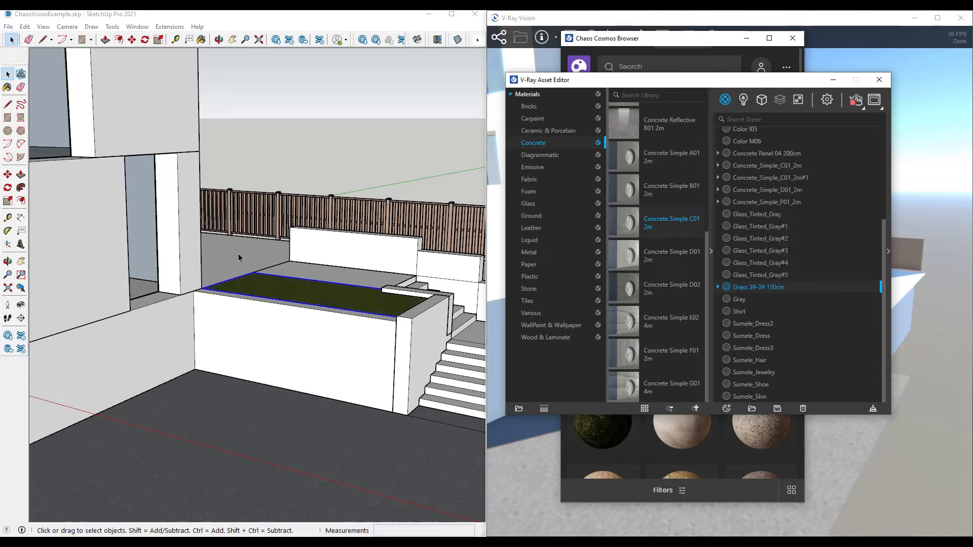
Select the garden ground face along the wooden fence and apply Grass 39-39 150cm to it.
{"action": "right_click", "coordinate": [756, 286]}
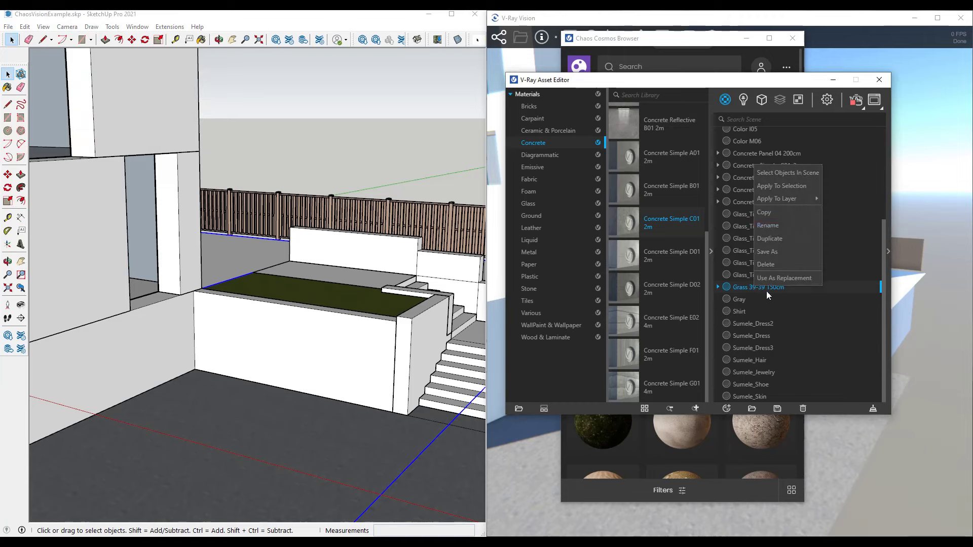
{"action": "left_click", "coordinate": [781, 187]}
{"action": "scroll", "coordinate": [444, 265], "scroll_direction": "down", "scroll_amount": 2}
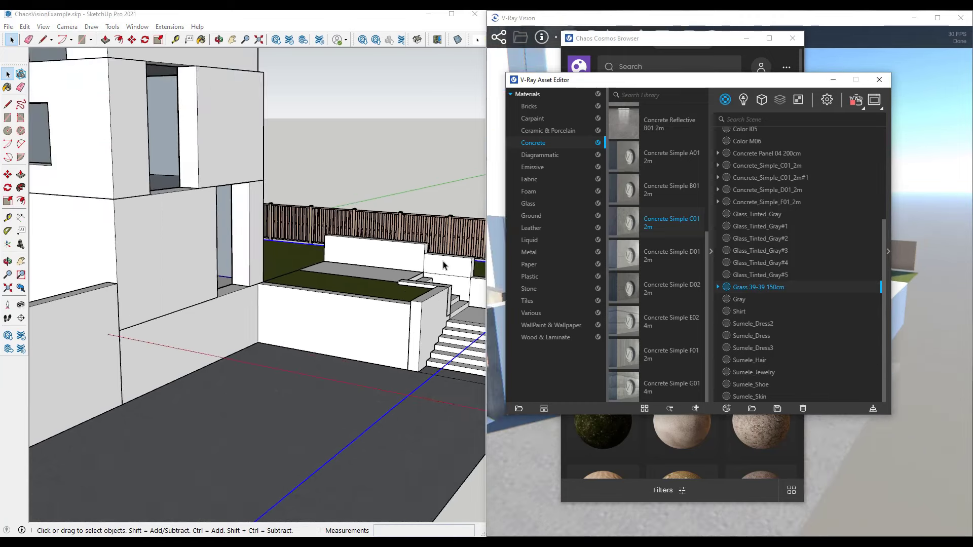
{"action": "scroll", "coordinate": [444, 265], "scroll_direction": "down", "scroll_amount": 4}
{"action": "scroll", "coordinate": [309, 278], "scroll_direction": "up", "scroll_amount": 4}
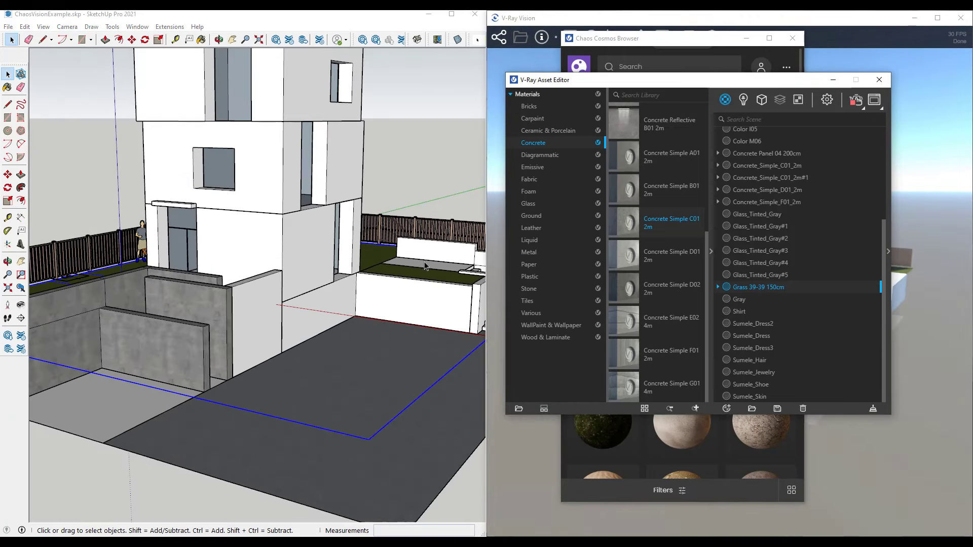
Select the ground face enclosed by the low concrete walls and give it the Grass 39-39 150cm material.
{"action": "left_click_drag", "start_coordinate": [659, 85], "coordinate": [0, 129]}
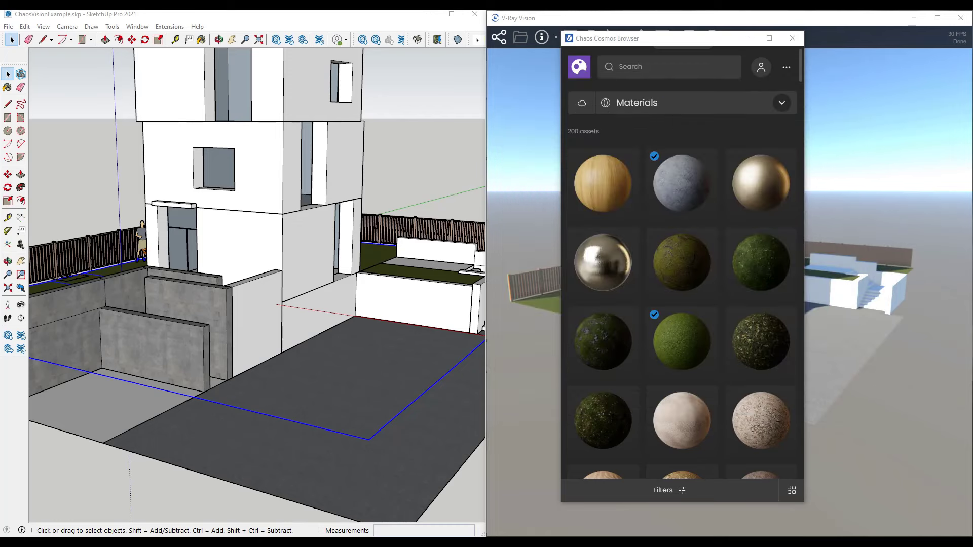
{"action": "scroll", "coordinate": [425, 241], "scroll_direction": "down", "scroll_amount": 2}
{"action": "scroll", "coordinate": [390, 285], "scroll_direction": "up", "scroll_amount": 2}
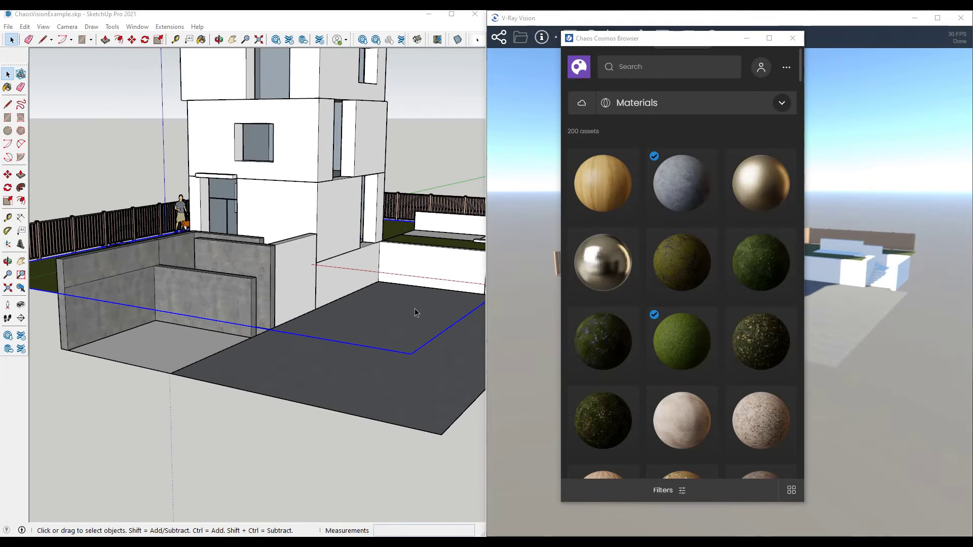
{"action": "left_click", "coordinate": [168, 355]}
{"action": "right_click", "coordinate": [167, 352]}
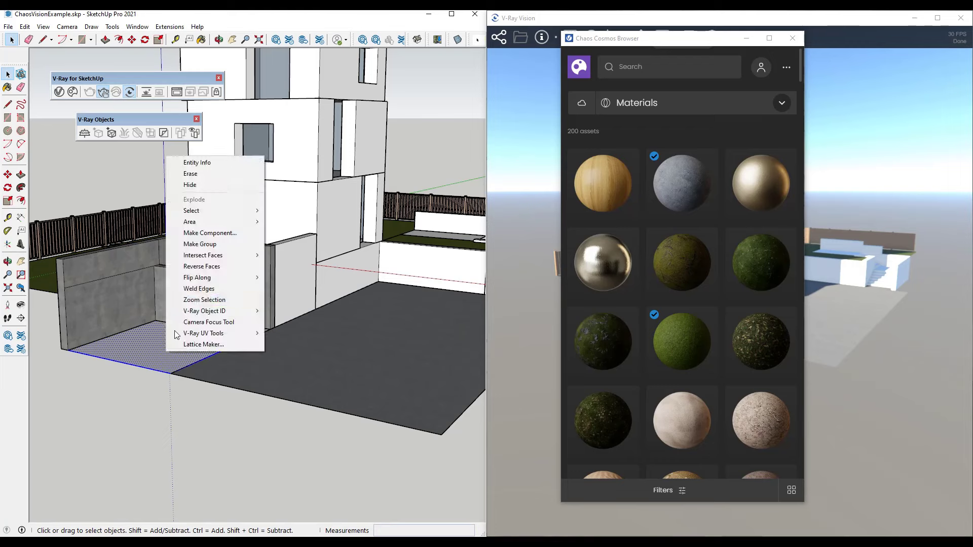
{"action": "left_click", "coordinate": [200, 244]}
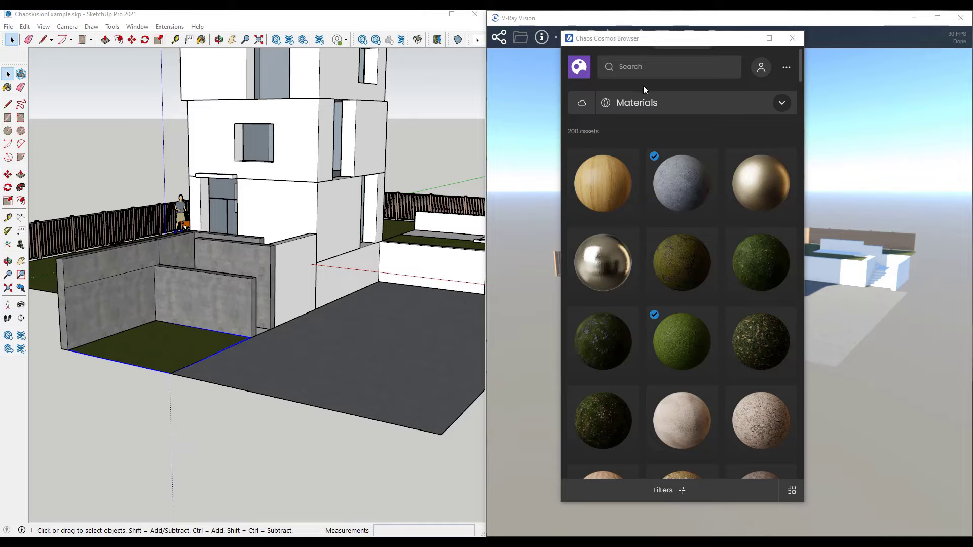
Browse the Vehicles category in Chaos Cosmos for Car 026 and move the browser off the render view.
{"action": "left_click", "coordinate": [607, 100]}
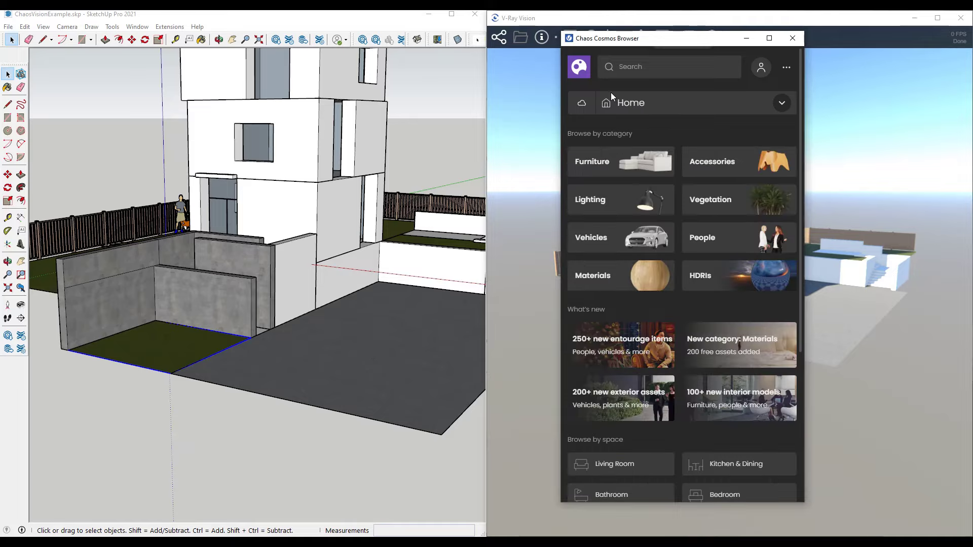
{"action": "left_click", "coordinate": [626, 241]}
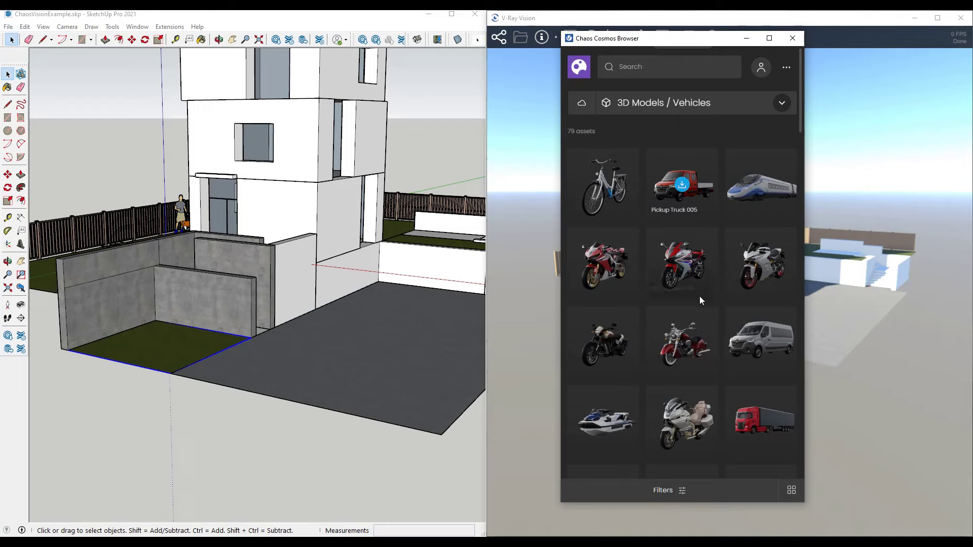
{"action": "scroll", "coordinate": [699, 296], "scroll_direction": "down", "scroll_amount": 8}
{"action": "mouse_move", "coordinate": [764, 251]}
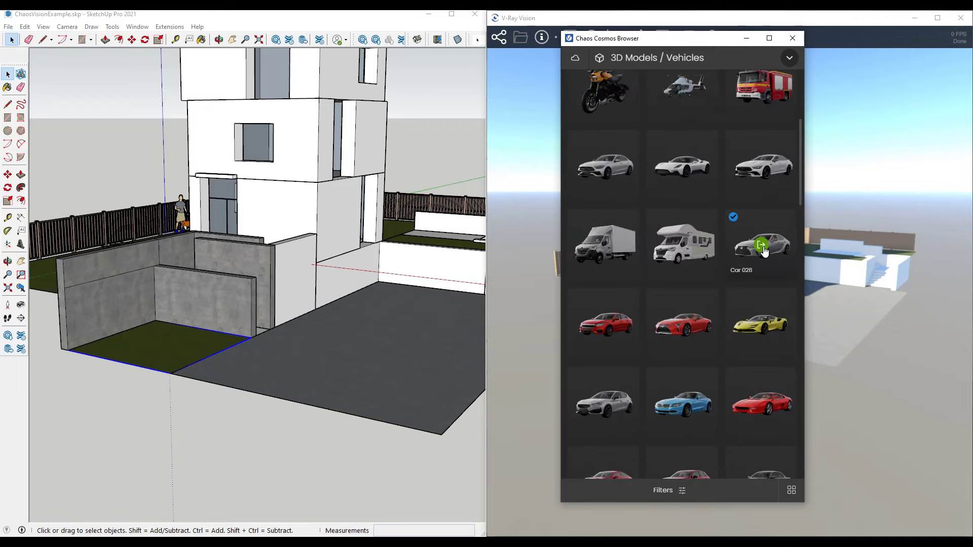
{"action": "left_click_drag", "start_coordinate": [634, 43], "coordinate": [470, 47]}
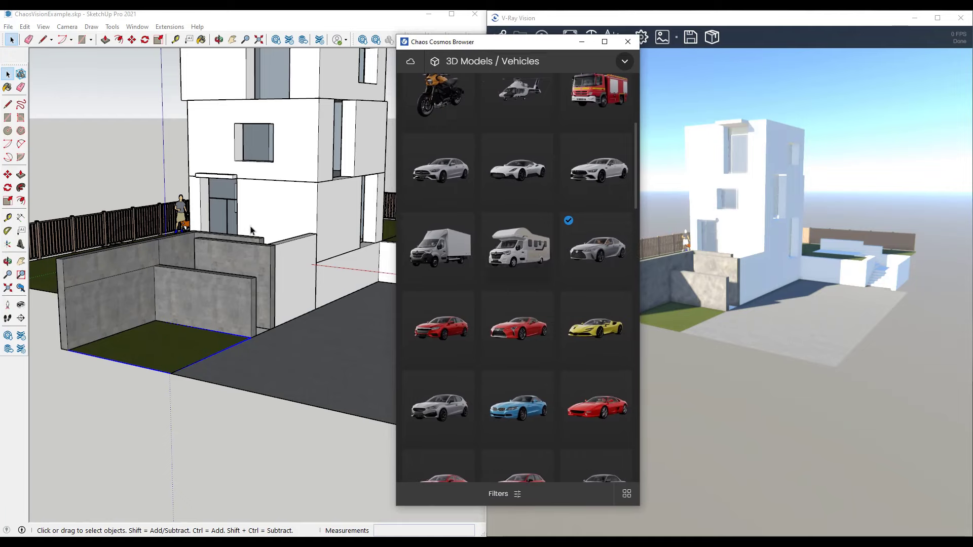
Import Car 026 from Chaos Cosmos and place it on the asphalt driveway beside the house.
{"action": "middle_click_drag", "start_coordinate": [283, 229], "coordinate": [238, 215]}
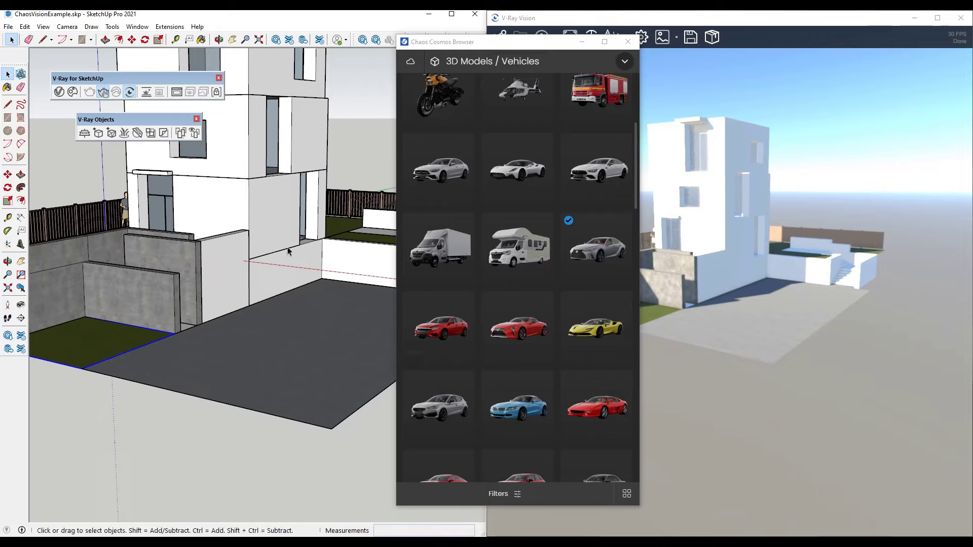
{"action": "mouse_move", "coordinate": [588, 254]}
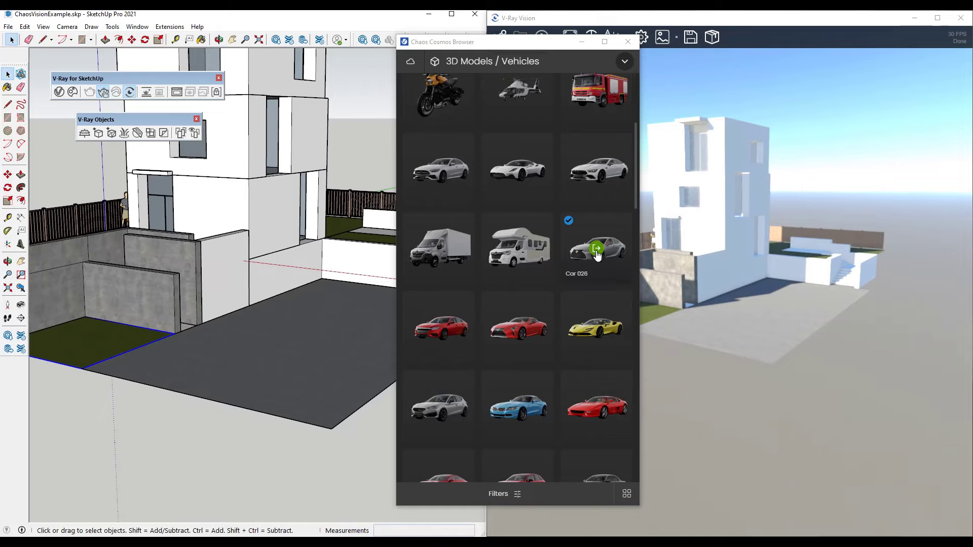
{"action": "left_click", "coordinate": [596, 249]}
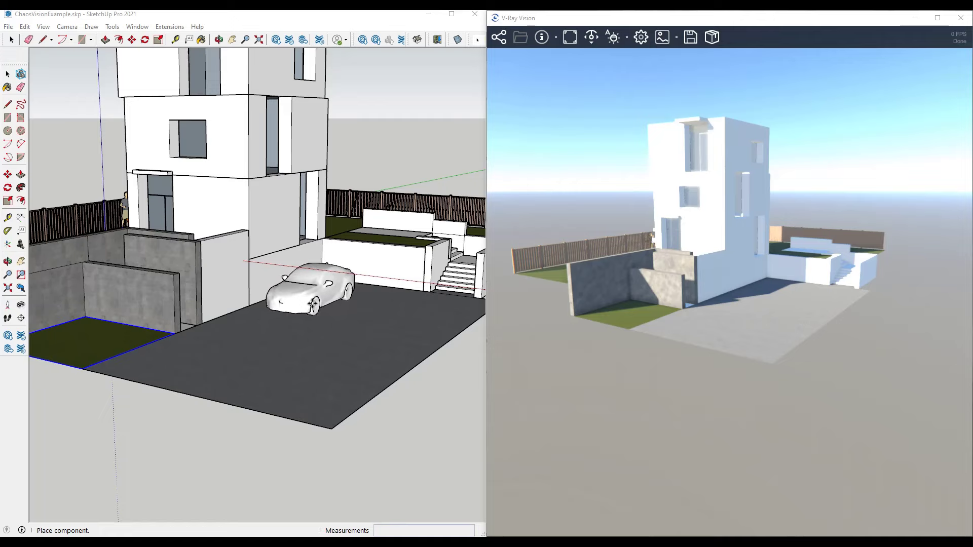
{"action": "left_click", "coordinate": [320, 305]}
{"action": "key", "text": "space"}
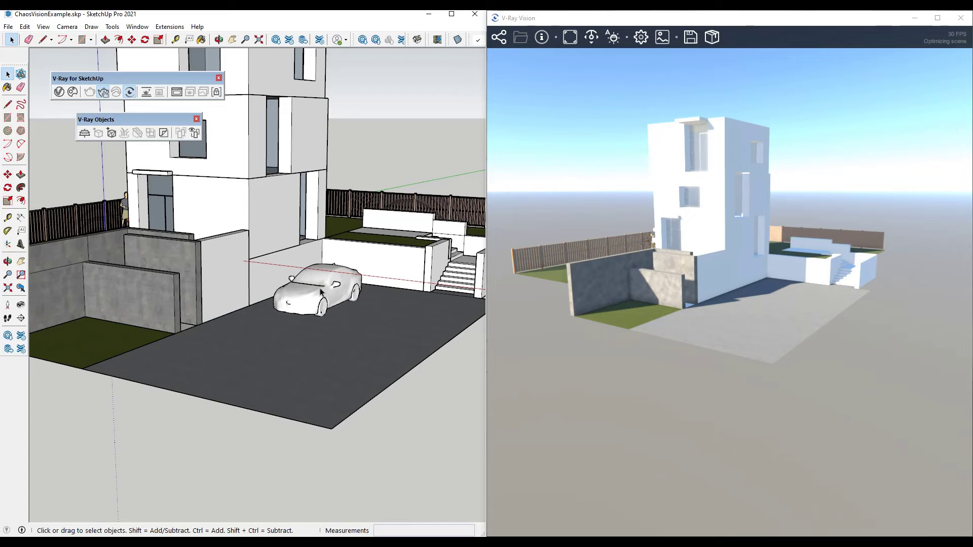
Set V-Ray Vision's EV Compensation to 0.2857, select the car in the model and close the Vision settings.
{"action": "left_click", "coordinate": [787, 274]}
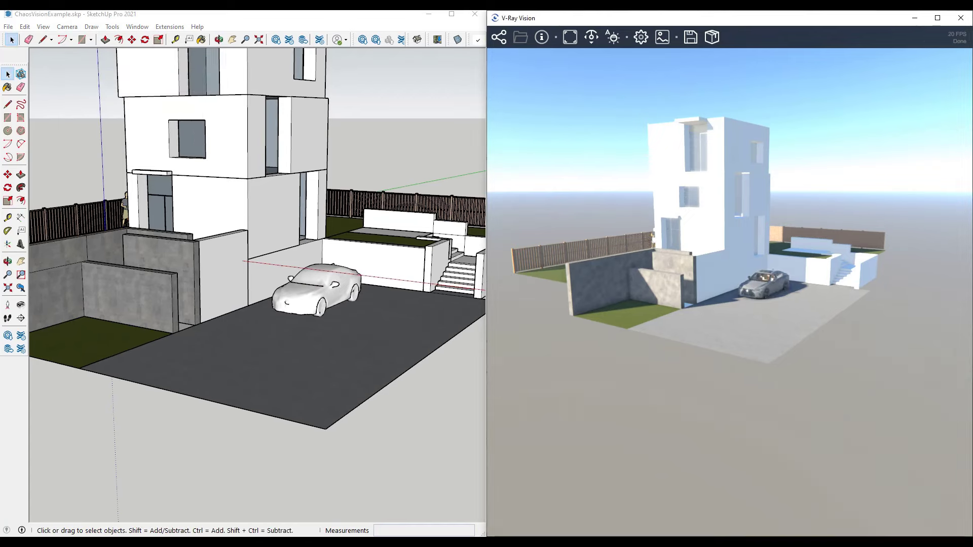
{"action": "scroll", "coordinate": [317, 294], "scroll_direction": "up", "scroll_amount": 10}
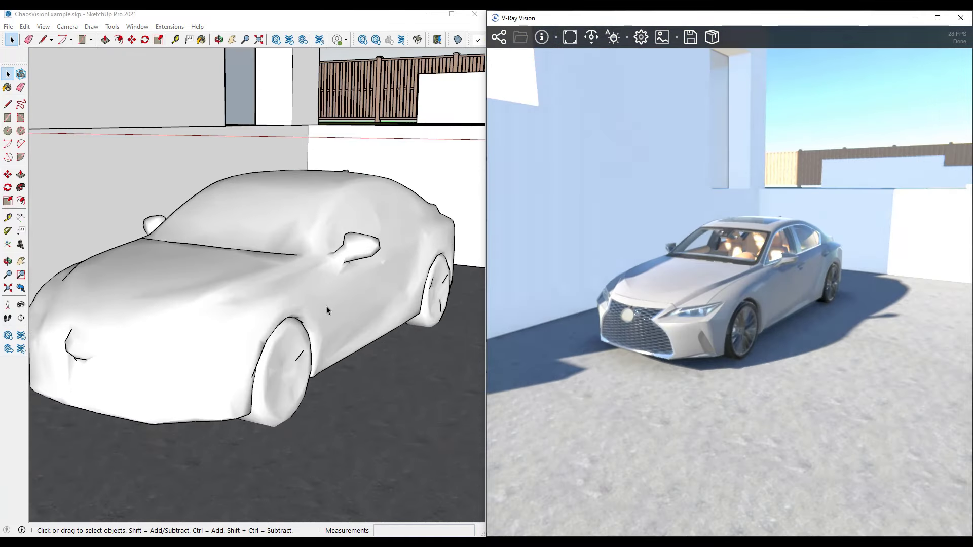
{"action": "scroll", "coordinate": [326, 306], "scroll_direction": "up", "scroll_amount": 2}
{"action": "mouse_move", "coordinate": [330, 319]}
{"action": "middle_mouse_down"}
{"action": "mouse_move", "coordinate": [278, 291]}
{"action": "mouse_move", "coordinate": [338, 280]}
{"action": "mouse_move", "coordinate": [316, 283]}
{"action": "middle_mouse_up"}
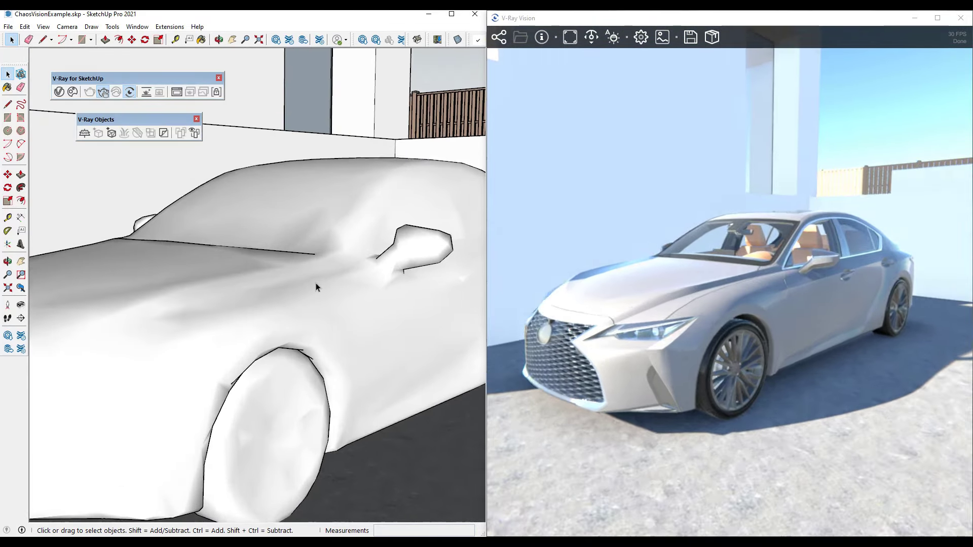
{"action": "left_click", "coordinate": [639, 37]}
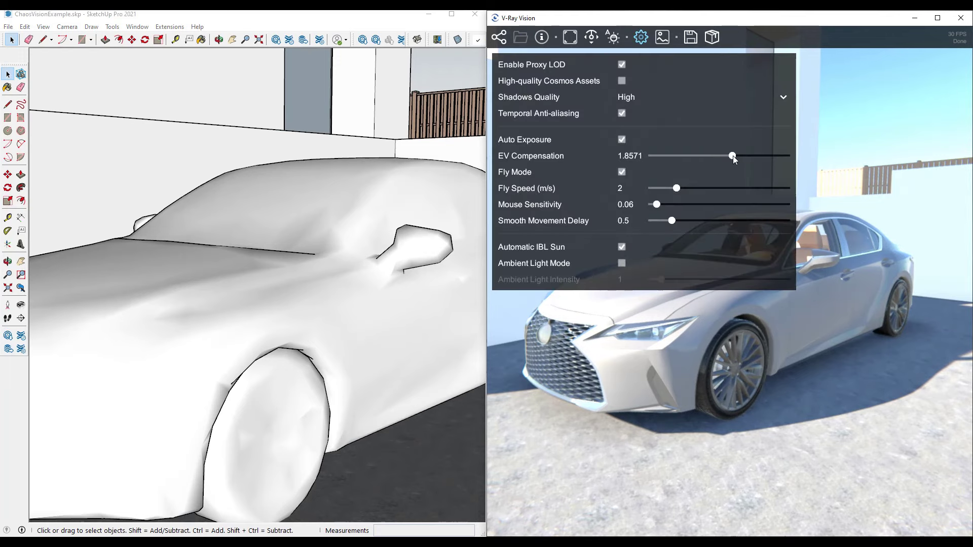
{"action": "left_click_drag", "start_coordinate": [732, 157], "coordinate": [720, 172]}
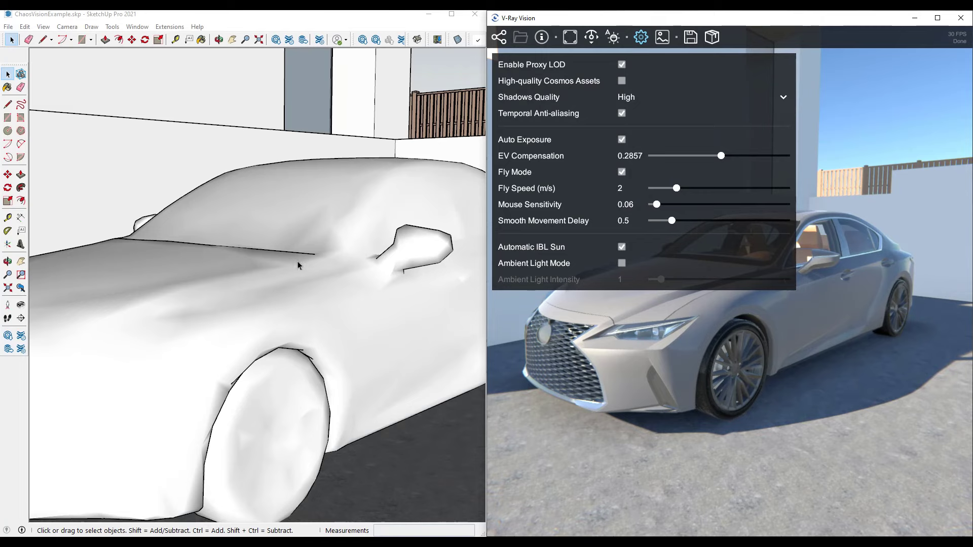
{"action": "left_click", "coordinate": [335, 264]}
{"action": "left_click", "coordinate": [637, 35]}
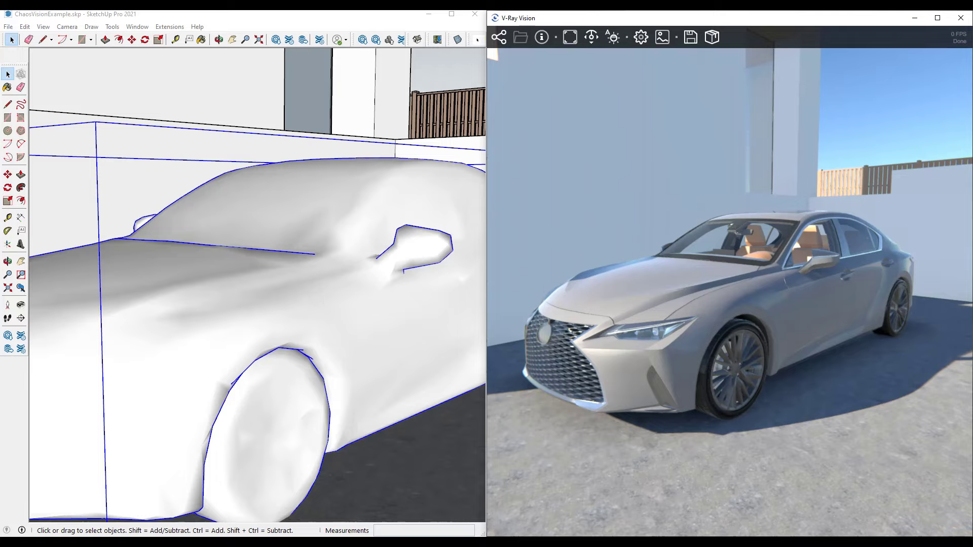
Examine the parked car, the house and the fenced lawn in the real-time render.
{"action": "left_click_drag", "start_coordinate": [729, 292], "coordinate": [752, 292]}
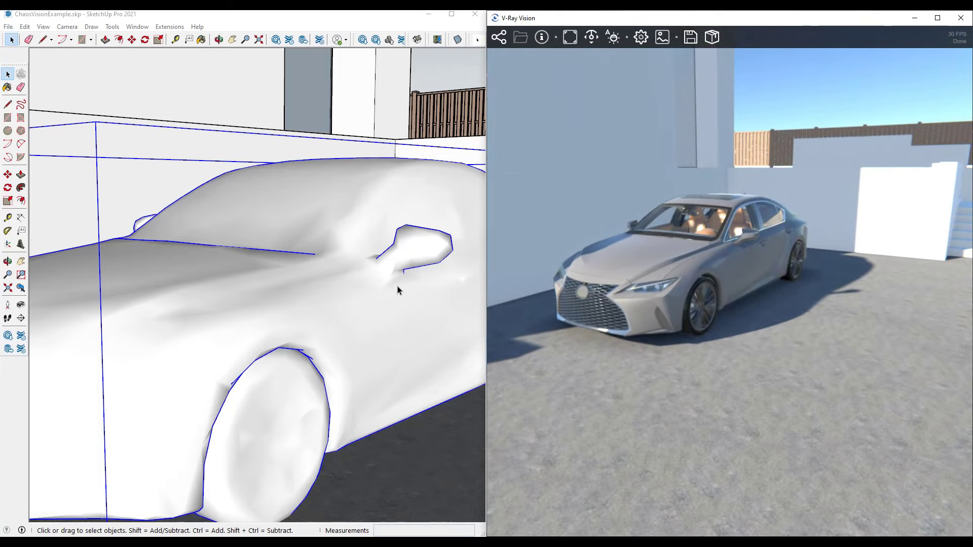
{"action": "scroll", "coordinate": [398, 289], "scroll_direction": "down", "scroll_amount": 10}
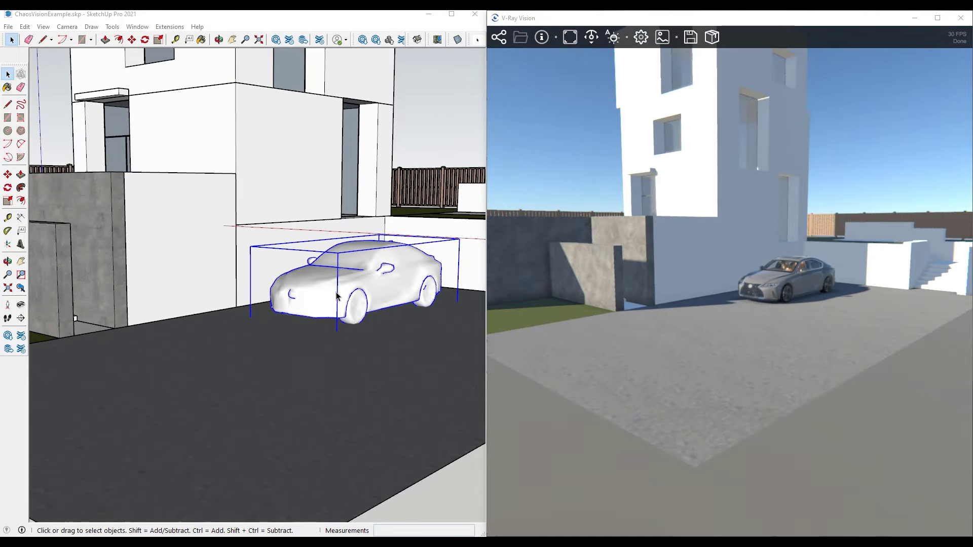
{"action": "left_click", "coordinate": [342, 298]}
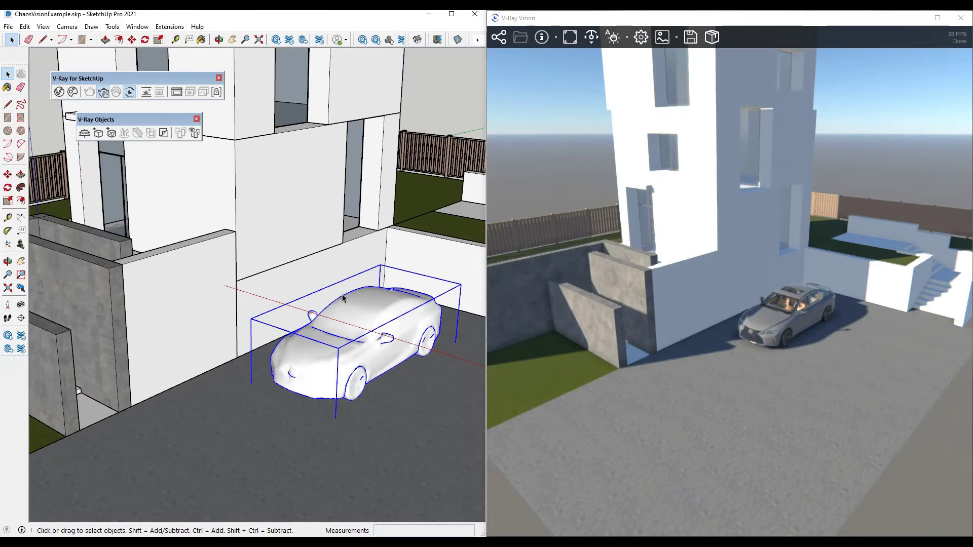
{"action": "scroll", "coordinate": [386, 251], "scroll_direction": "down", "scroll_amount": 4}
{"action": "scroll", "coordinate": [155, 259], "scroll_direction": "up", "scroll_amount": 6}
{"action": "middle_click_drag", "start_coordinate": [165, 267], "coordinate": [315, 265]}
{"action": "left_click", "coordinate": [315, 265]}
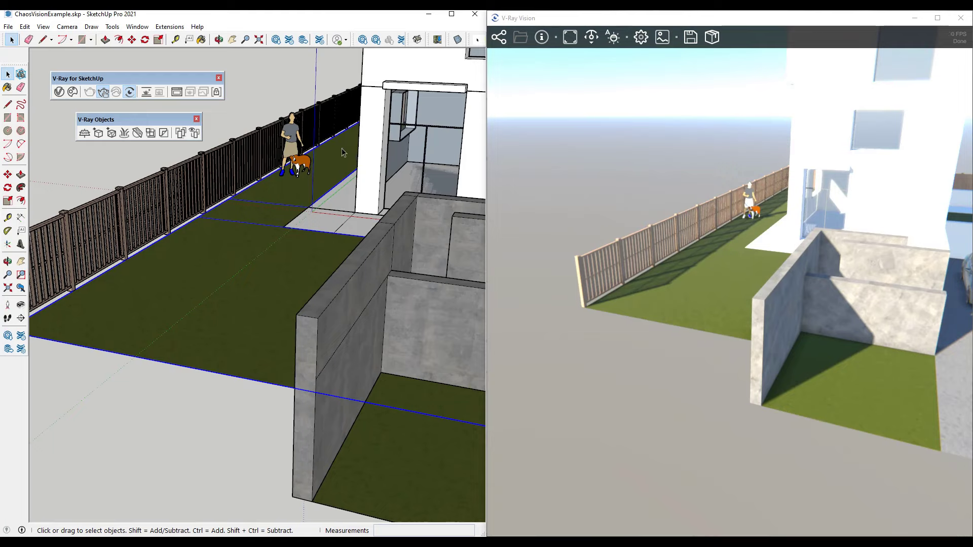
List the downloaded Vegetation models in Chaos Cosmos.
{"action": "left_click", "coordinate": [73, 92]}
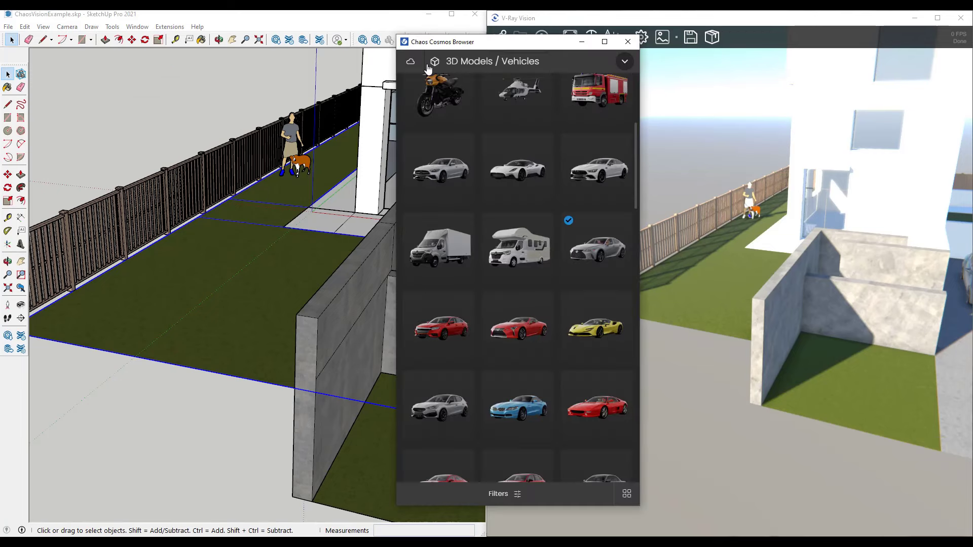
{"action": "left_click", "coordinate": [448, 69]}
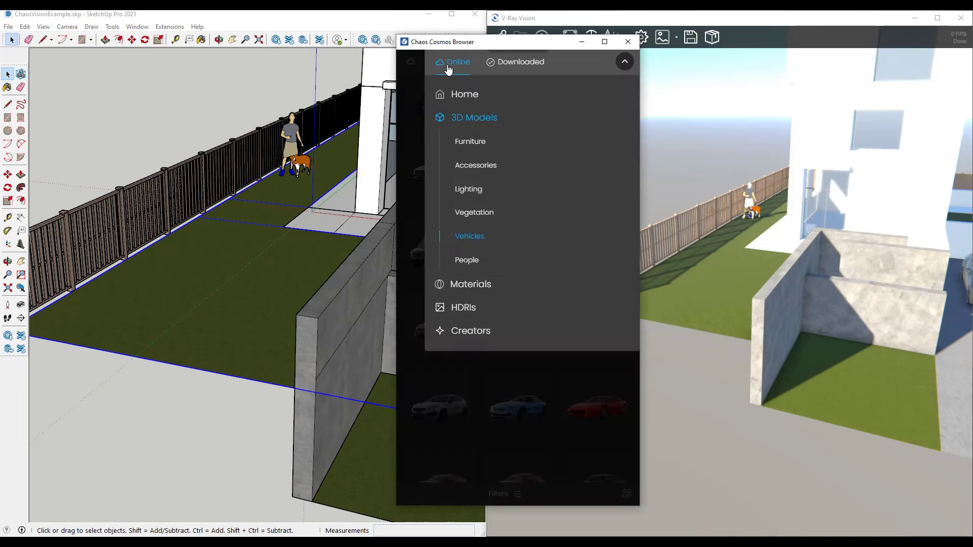
{"action": "left_click", "coordinate": [475, 214]}
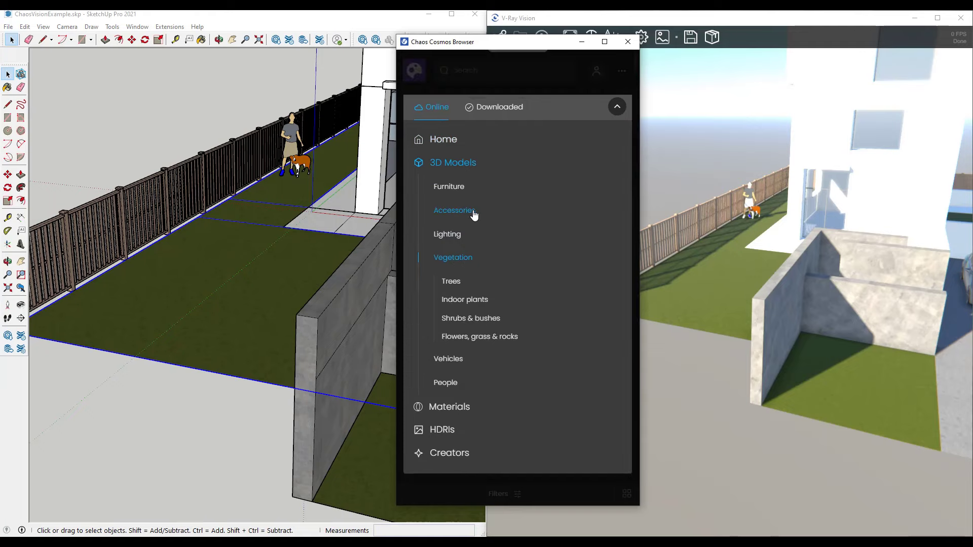
{"action": "left_click", "coordinate": [483, 111]}
{"action": "left_click", "coordinate": [464, 260]}
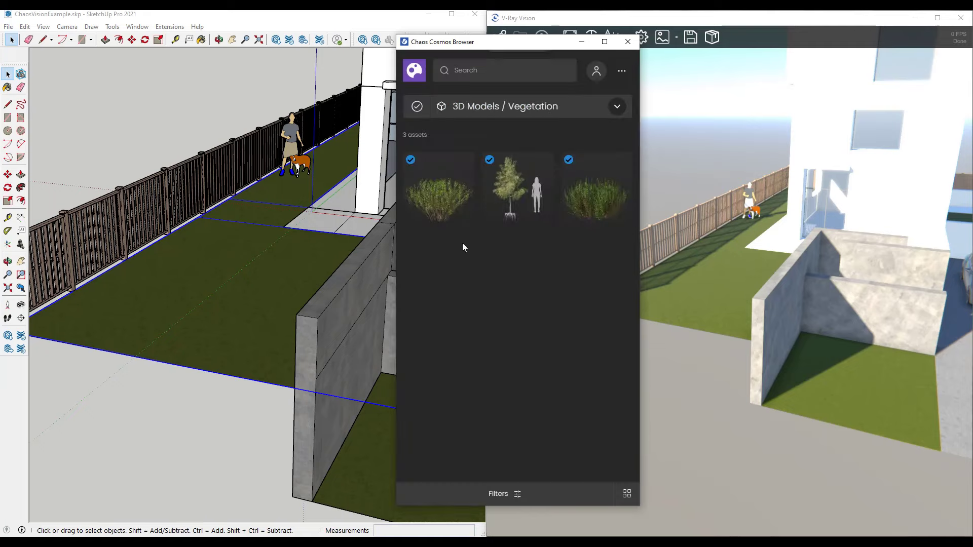
Import Purple Willow 003 from Chaos Cosmos and place it on the lawn beside the fence.
{"action": "mouse_move", "coordinate": [592, 192]}
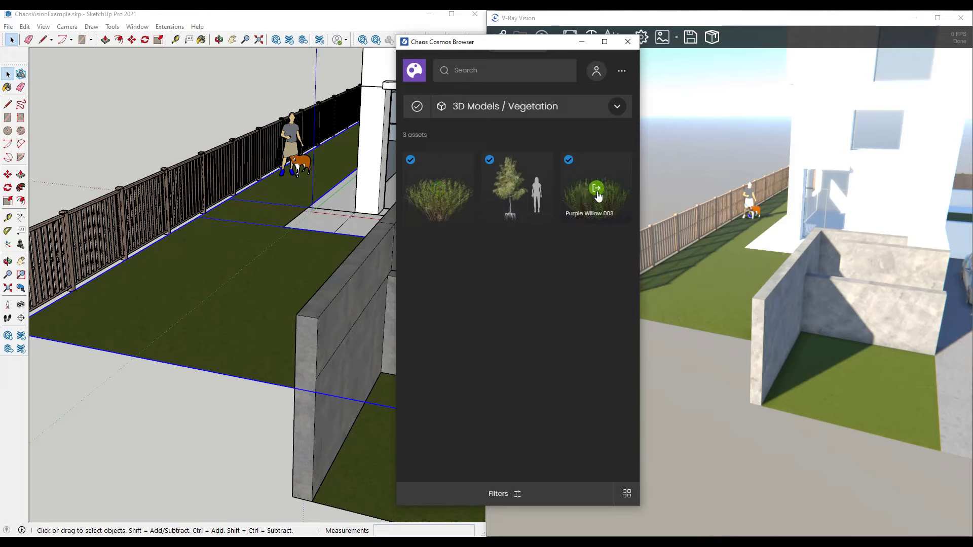
{"action": "left_click", "coordinate": [596, 191]}
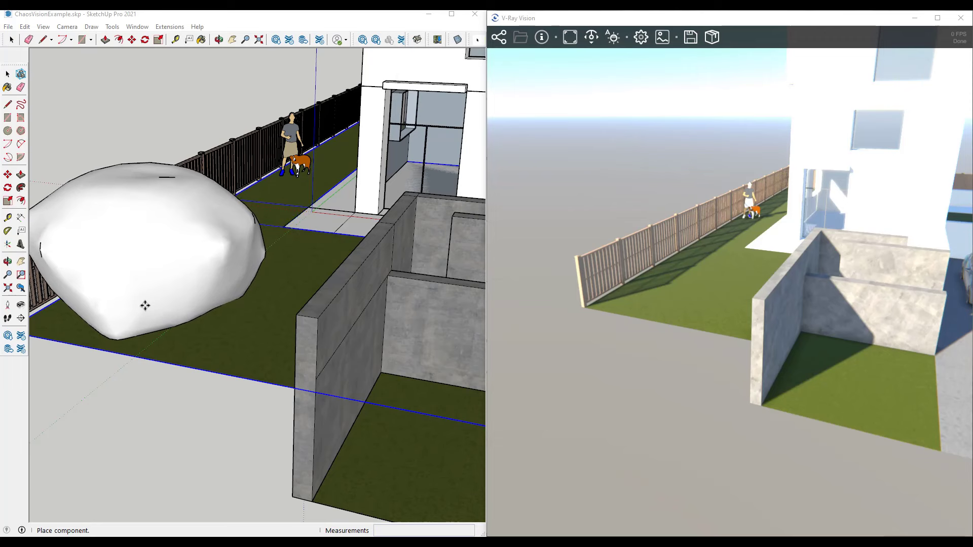
{"action": "left_click", "coordinate": [146, 304]}
{"action": "left_click", "coordinate": [193, 282]}
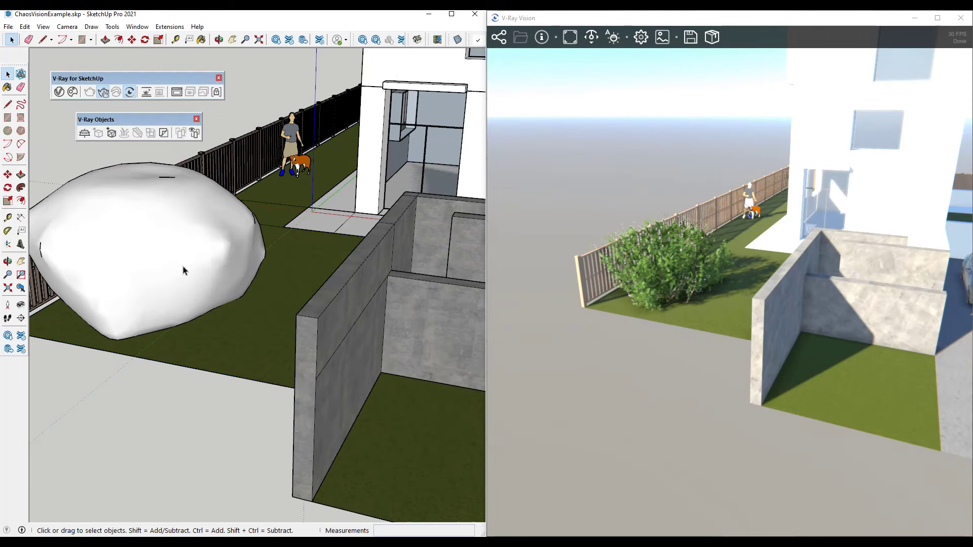
Scale the Purple Willow shrub down uniformly to 0.20.
{"action": "left_click", "coordinate": [195, 267]}
{"action": "key", "text": "s"}
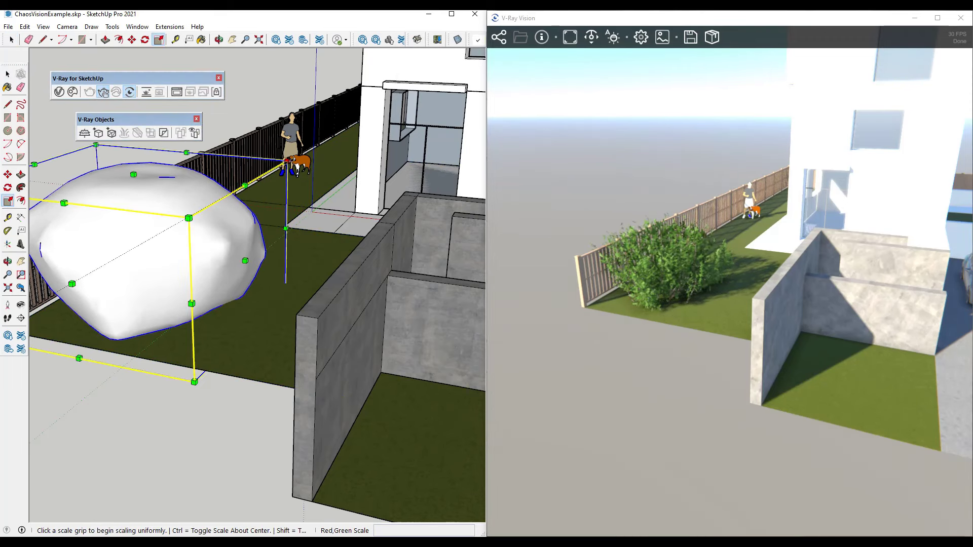
{"action": "left_click", "coordinate": [283, 161]}
{"action": "left_click", "coordinate": [41, 304]}
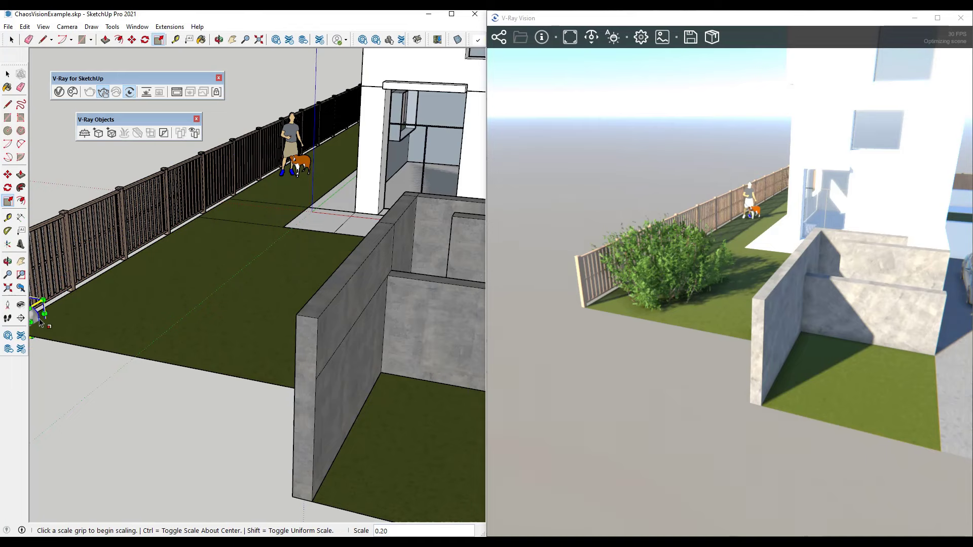
Move the shrub about 5' 3 1/2" away from the fence corner and lower it to rest on the lawn.
{"action": "key", "text": "m"}
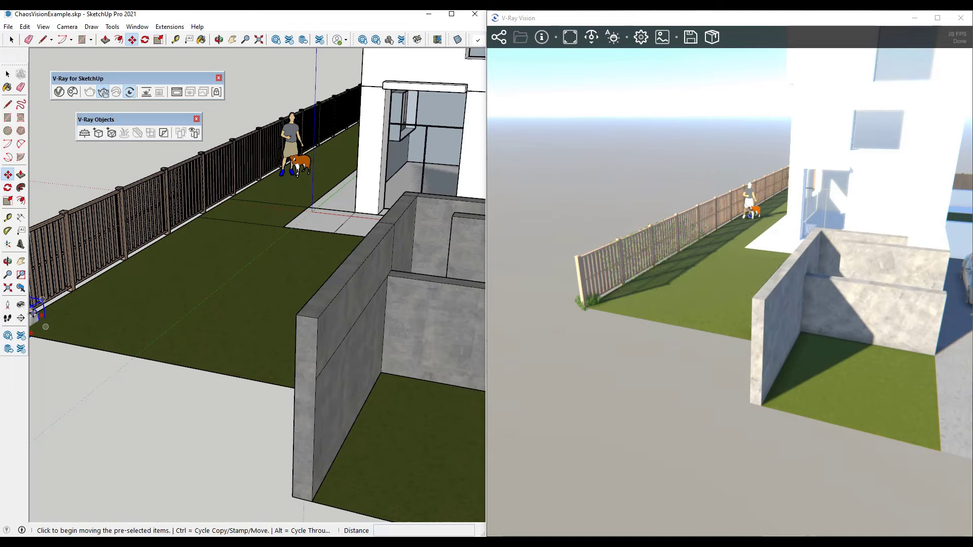
{"action": "left_click", "coordinate": [33, 314]}
{"action": "left_click", "coordinate": [116, 333]}
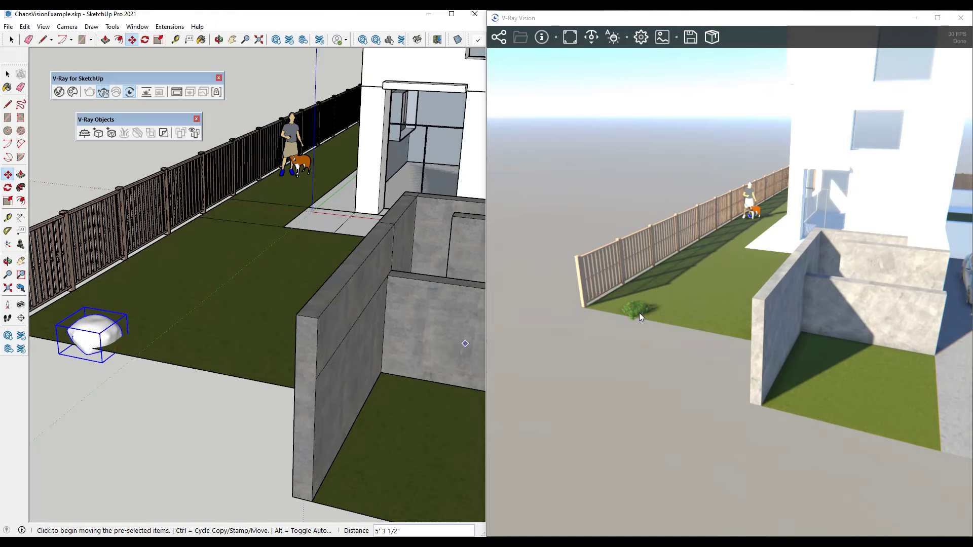
{"action": "left_click", "coordinate": [91, 335]}
{"action": "left_click", "coordinate": [90, 315]}
{"action": "scroll", "coordinate": [86, 331], "scroll_direction": "up", "scroll_amount": 3}
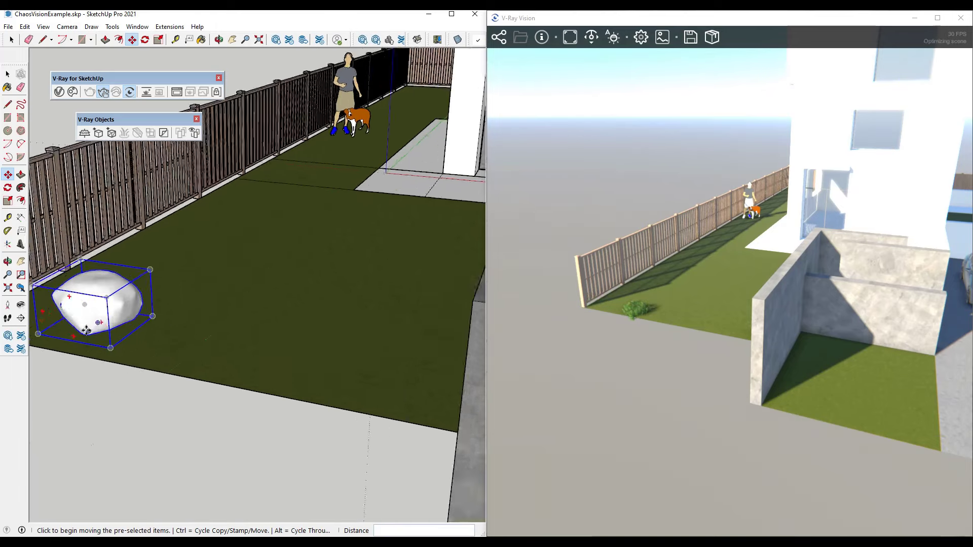
{"action": "mouse_move", "coordinate": [86, 331]}
{"action": "middle_mouse_down"}
{"action": "mouse_move", "coordinate": [123, 254]}
{"action": "mouse_move", "coordinate": [135, 261]}
{"action": "middle_mouse_up"}
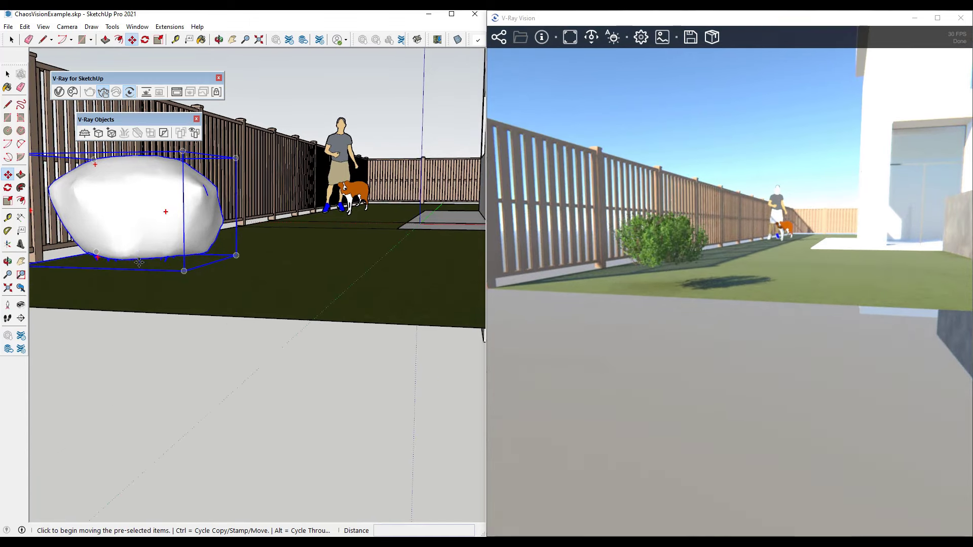
{"action": "left_click", "coordinate": [139, 262]}
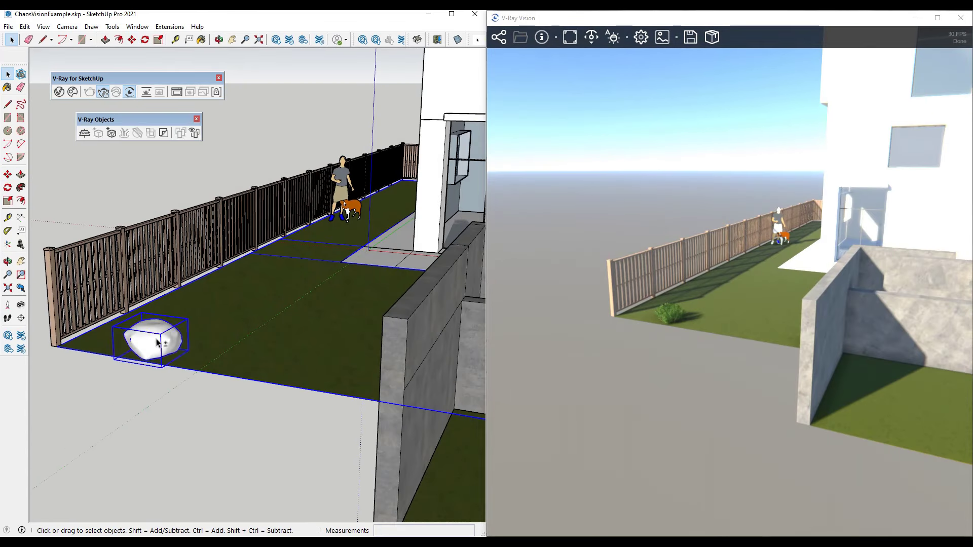
Add a V-Ray Scatter modifier to the lawn alone and show the Scatter's parameters in the V-Ray Asset Editor.
{"action": "key", "text": "Escape"}
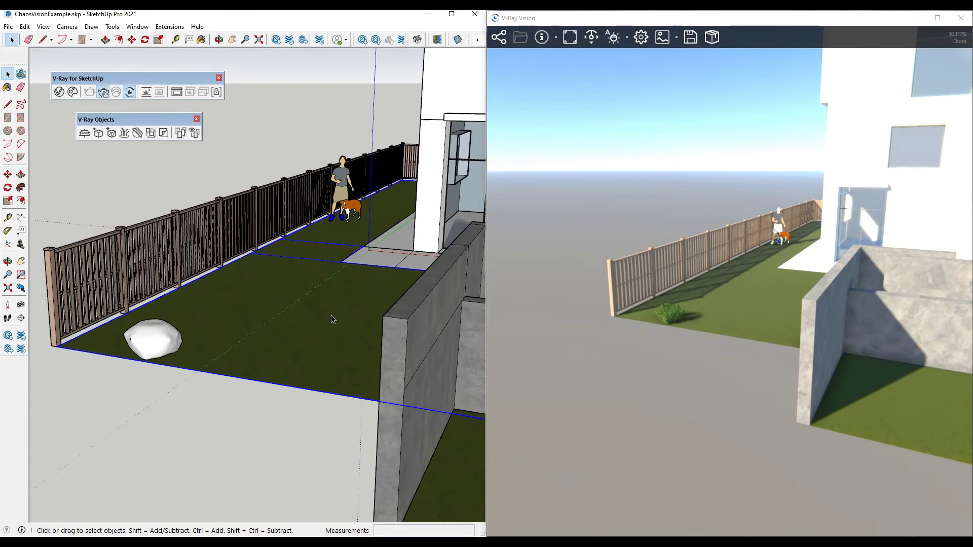
{"action": "left_click", "coordinate": [181, 132]}
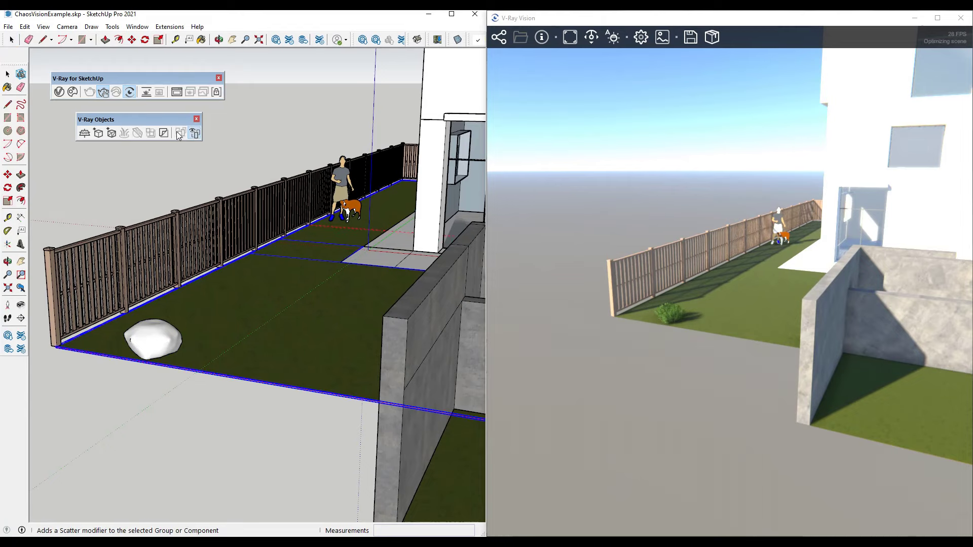
{"action": "left_click", "coordinate": [569, 90]}
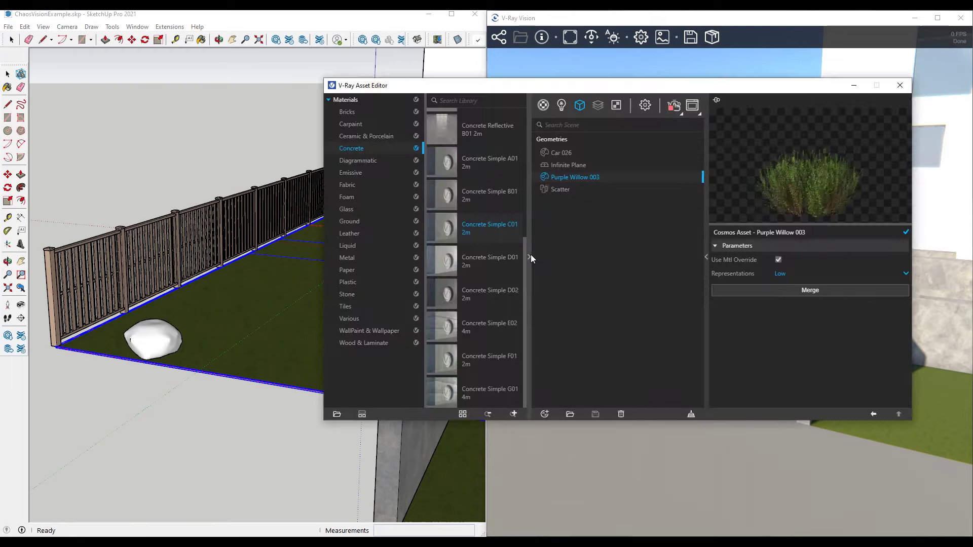
{"action": "left_click", "coordinate": [530, 256]}
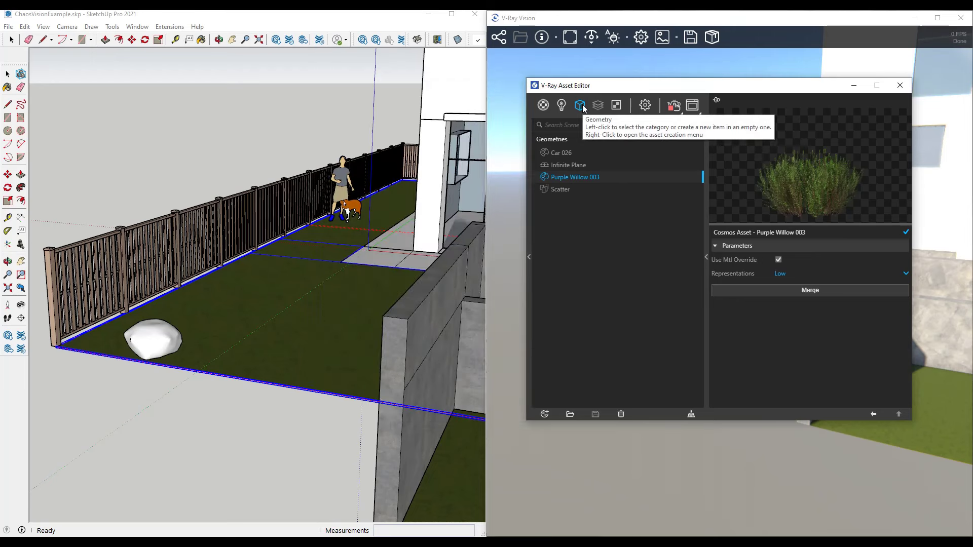
{"action": "left_click", "coordinate": [568, 191]}
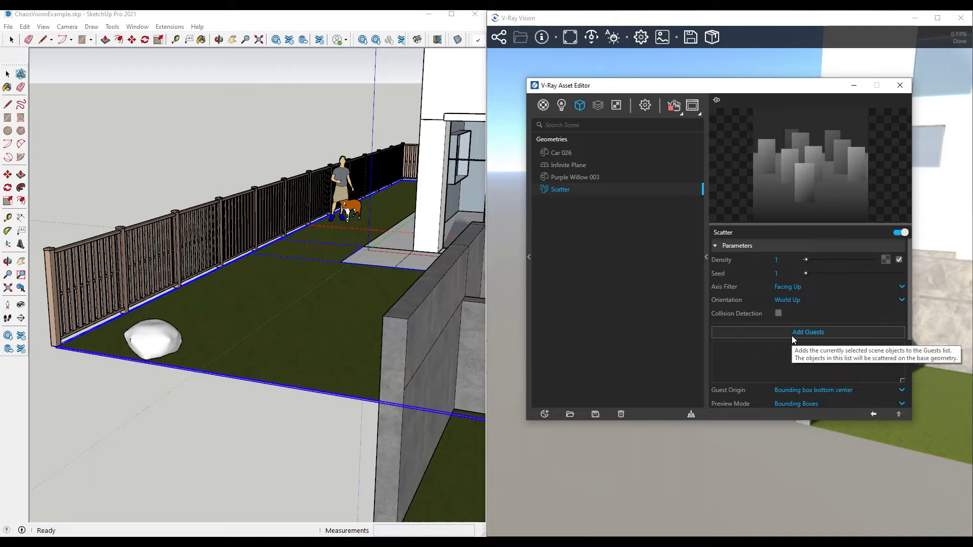
Add the Purple Willow shrub as a guest of the lawn's Scatter.
{"action": "left_click", "coordinate": [11, 40]}
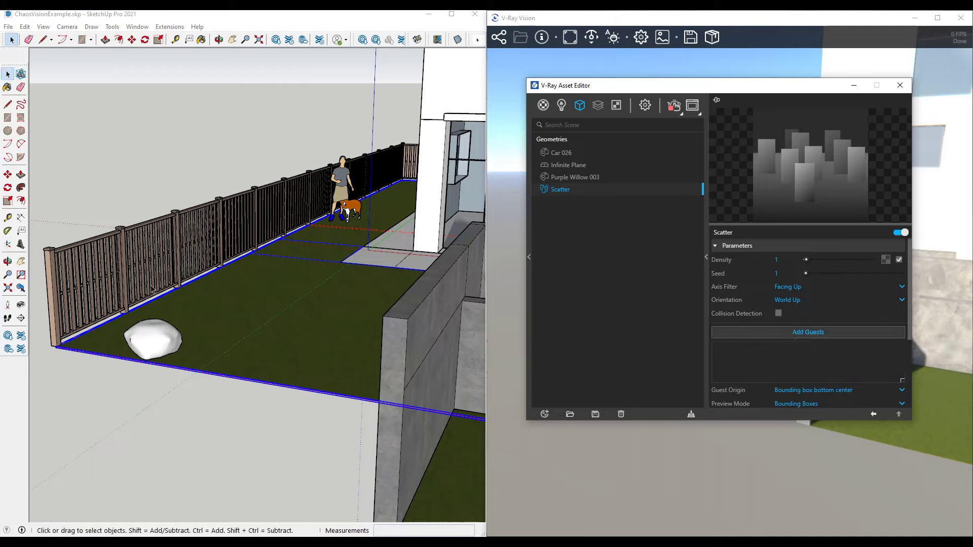
{"action": "left_click", "coordinate": [155, 348]}
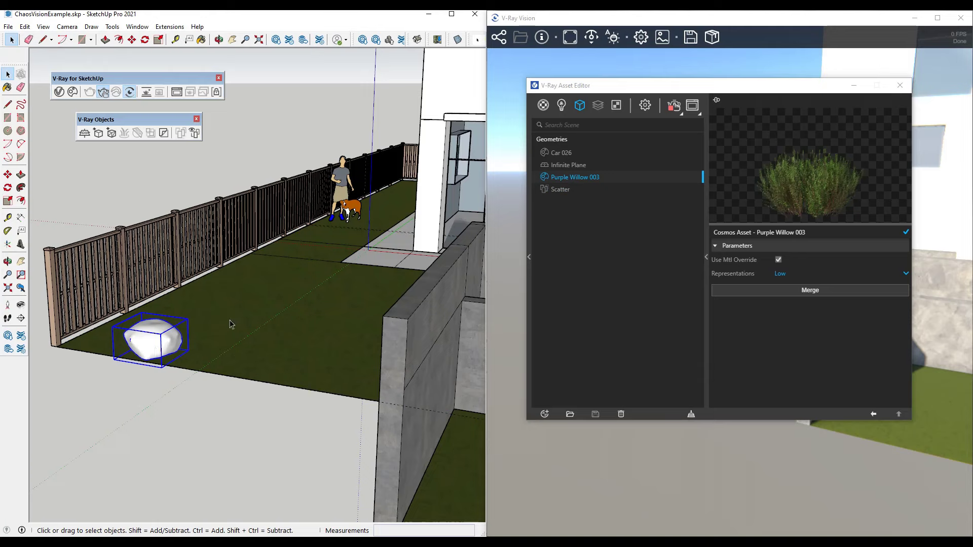
{"action": "left_click", "coordinate": [562, 191]}
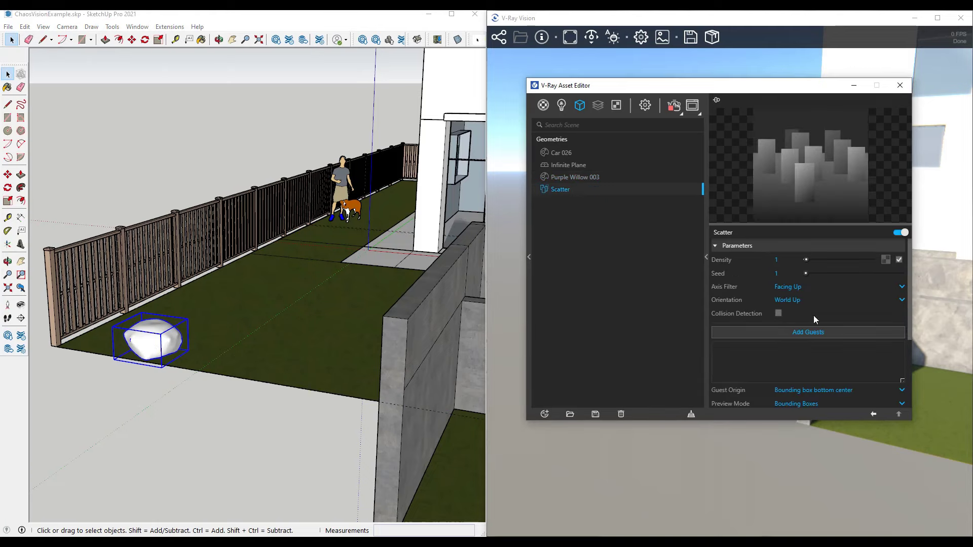
{"action": "left_click", "coordinate": [816, 333]}
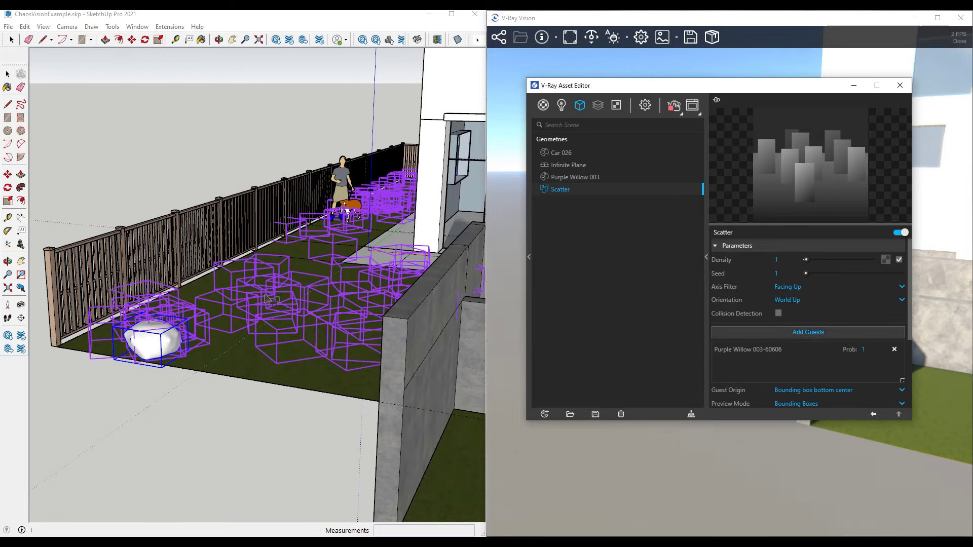
Examine the scattered shrubs around the house in the model and the real-time render, with the Asset Editor moved out of the way.
{"action": "mouse_move", "coordinate": [298, 290]}
{"action": "middle_mouse_down"}
{"action": "mouse_move", "coordinate": [335, 314]}
{"action": "mouse_move", "coordinate": [377, 304]}
{"action": "middle_mouse_up"}
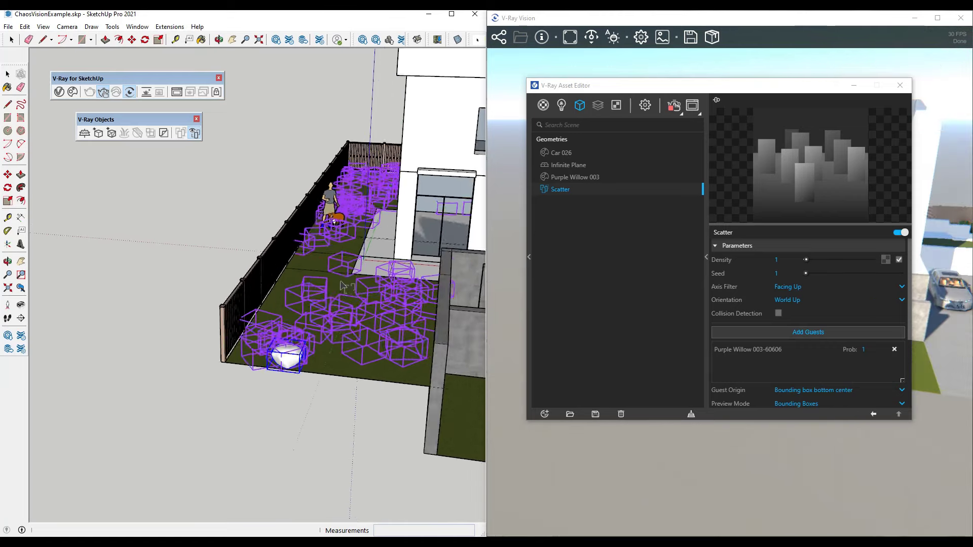
{"action": "scroll", "coordinate": [284, 248], "scroll_direction": "down", "scroll_amount": 6}
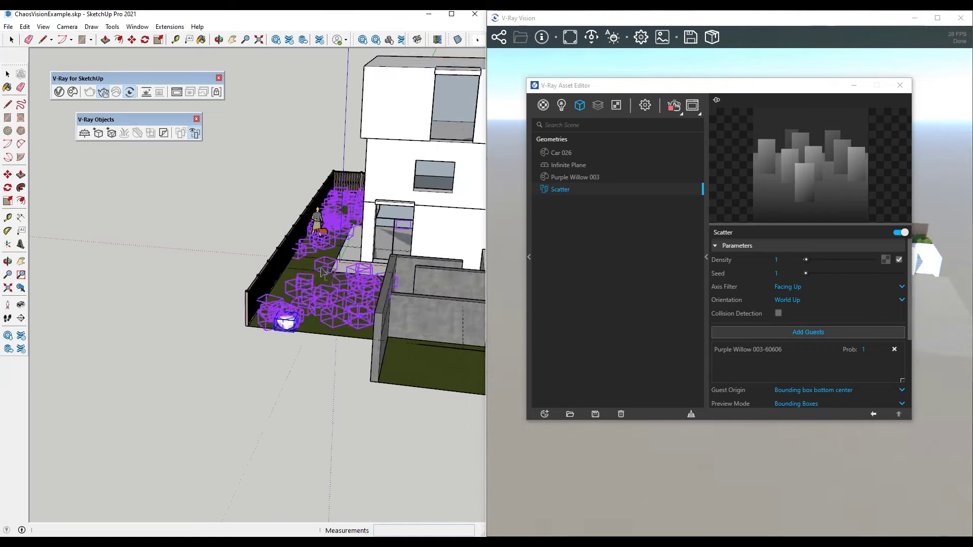
{"action": "middle_click_drag", "start_coordinate": [269, 244], "coordinate": [254, 210]}
{"action": "scroll", "coordinate": [440, 255], "scroll_direction": "up", "scroll_amount": 3}
{"action": "scroll", "coordinate": [453, 258], "scroll_direction": "up", "scroll_amount": 5}
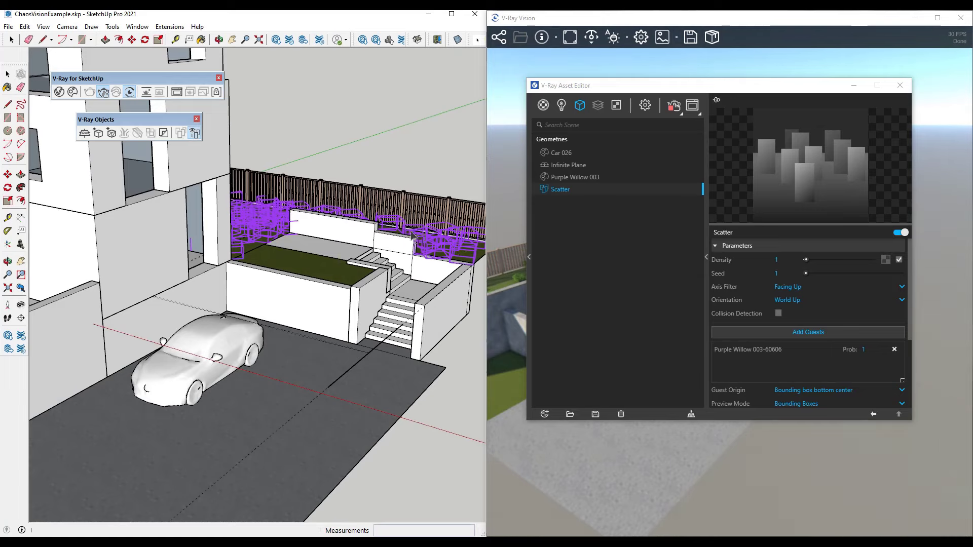
{"action": "scroll", "coordinate": [244, 209], "scroll_direction": "down", "scroll_amount": 6}
{"action": "left_click", "coordinate": [802, 90]}
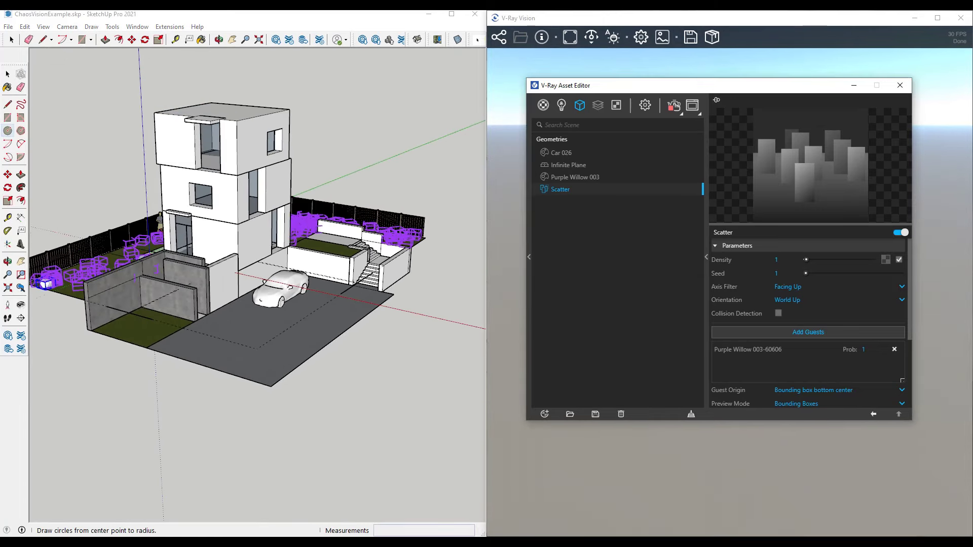
{"action": "left_click_drag", "start_coordinate": [608, 89], "coordinate": [1, 125]}
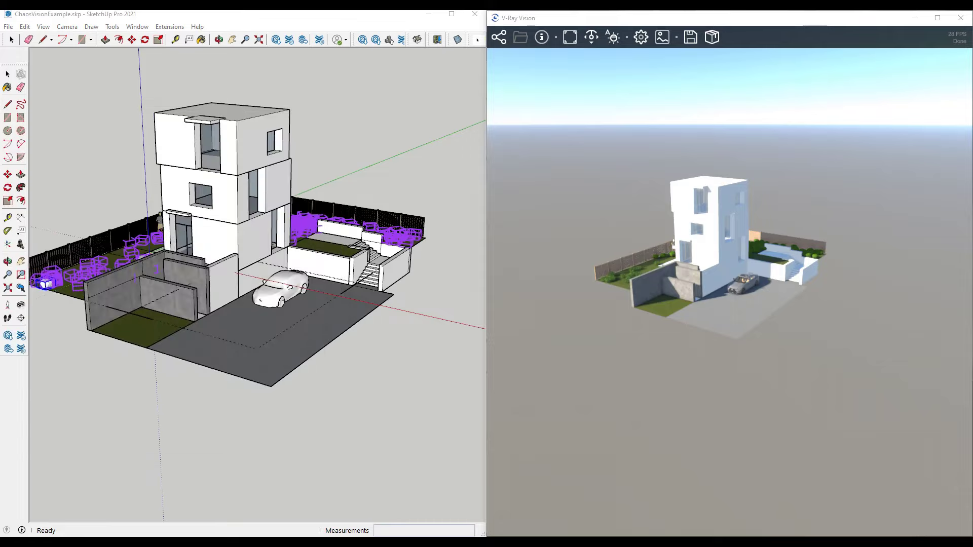
{"action": "scroll", "coordinate": [187, 298], "scroll_direction": "up", "scroll_amount": 10}
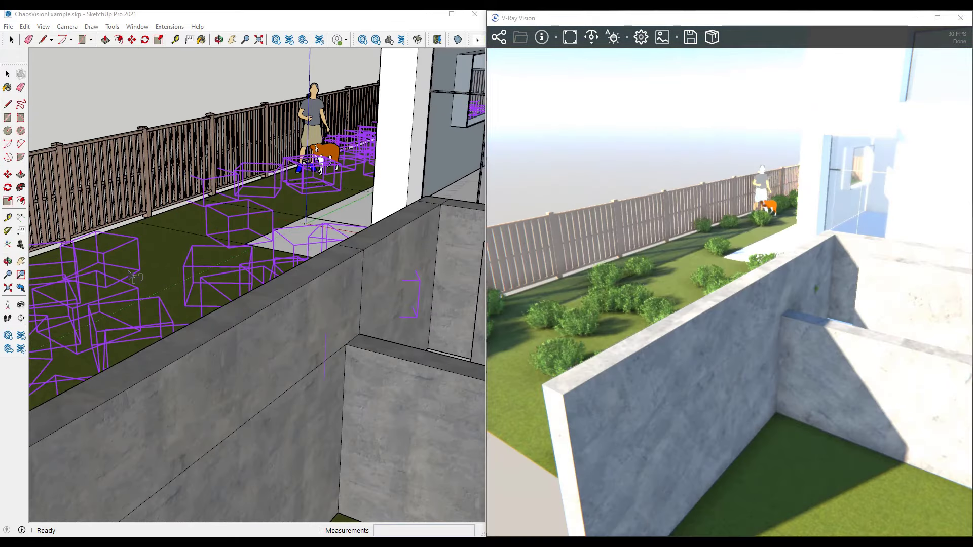
{"action": "mouse_move", "coordinate": [193, 284]}
{"action": "middle_mouse_down"}
{"action": "mouse_move", "coordinate": [224, 233]}
{"action": "mouse_move", "coordinate": [267, 289]}
{"action": "middle_mouse_up"}
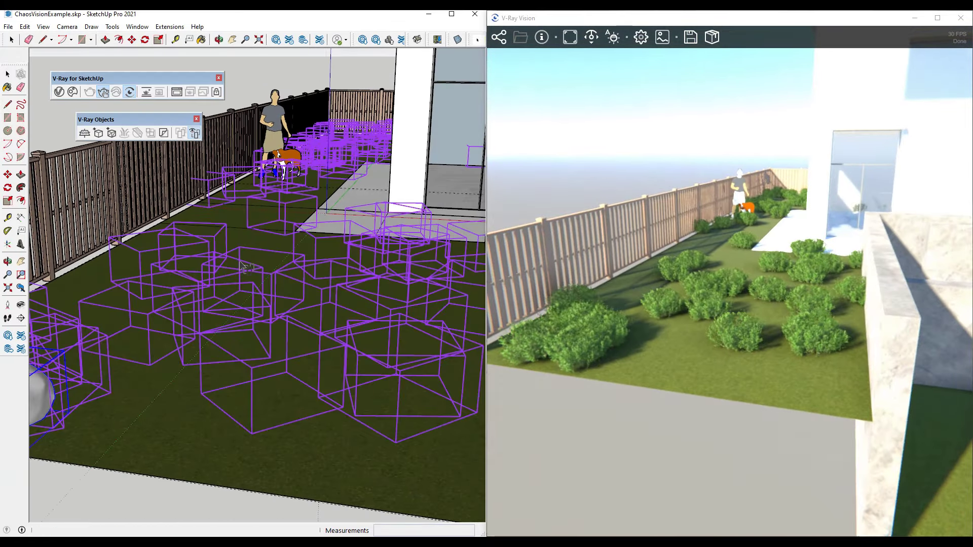
Set the lawn Scatter's Density to 2 and its Seed to 4.
{"action": "middle_click_drag", "start_coordinate": [325, 300], "coordinate": [377, 307]}
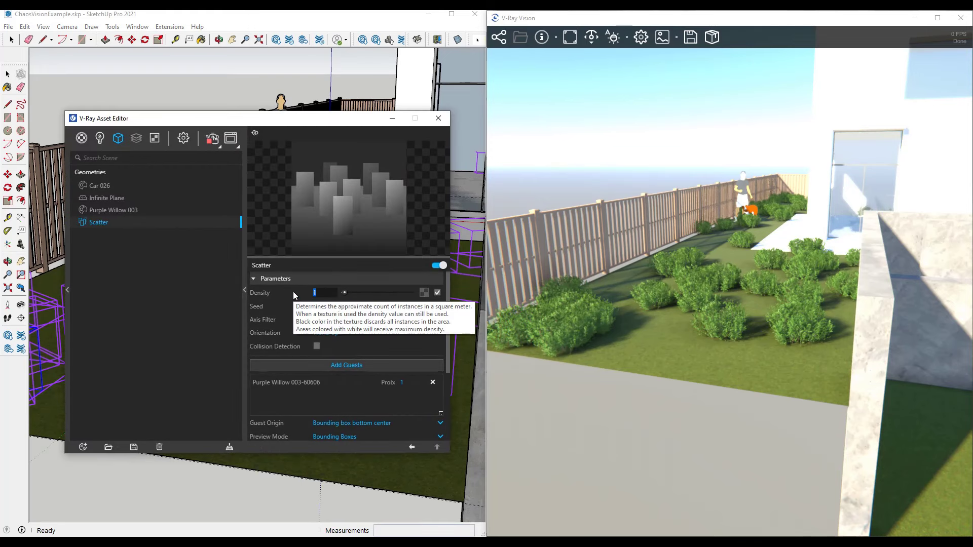
{"action": "type", "text": "2"}
{"action": "key", "text": "Return"}
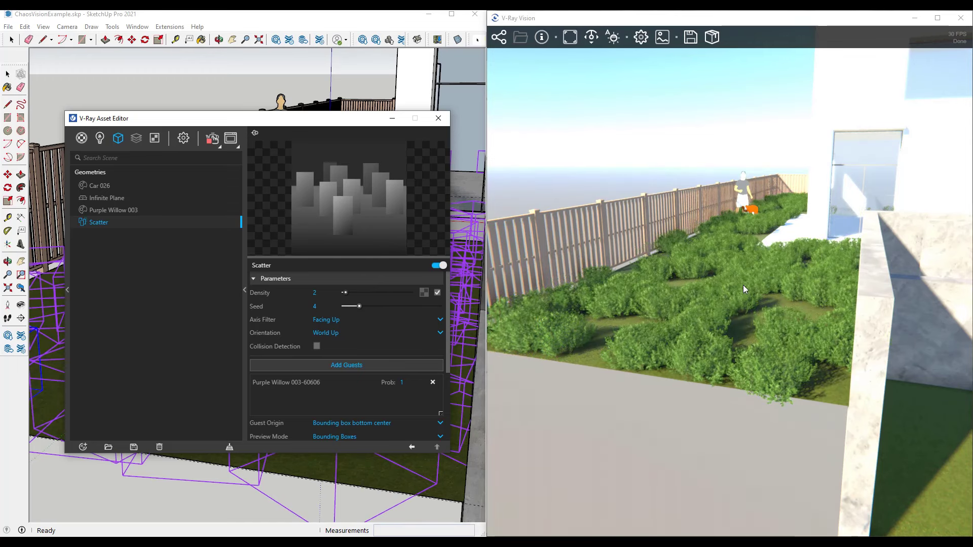
Enable High-quality Cosmos Assets in the real-time render's settings and inspect the scattered shrubs on the lawn up close.
{"action": "left_click", "coordinate": [786, 294]}
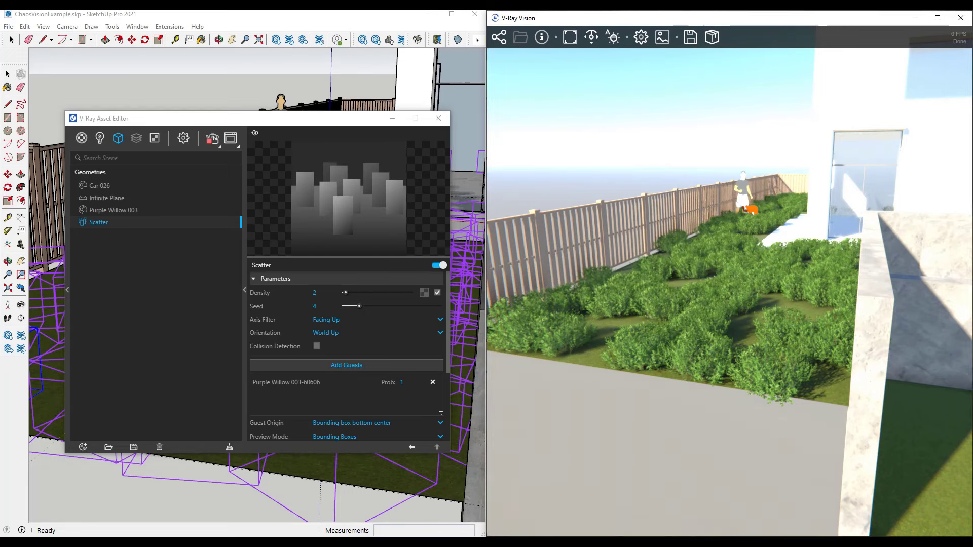
{"action": "left_click_drag", "start_coordinate": [787, 294], "coordinate": [812, 334]}
{"action": "key", "text": "w"}
{"action": "key", "text": "w"}
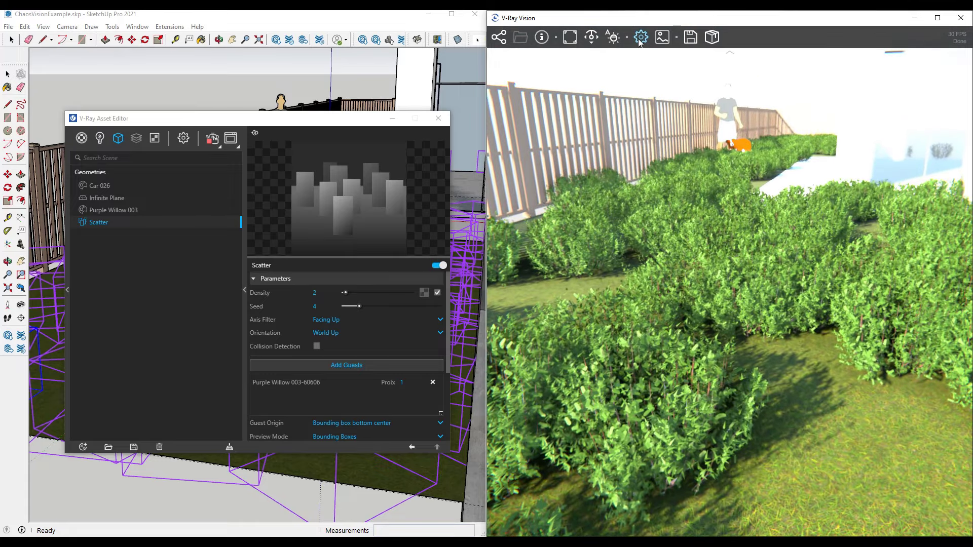
{"action": "left_click", "coordinate": [640, 38]}
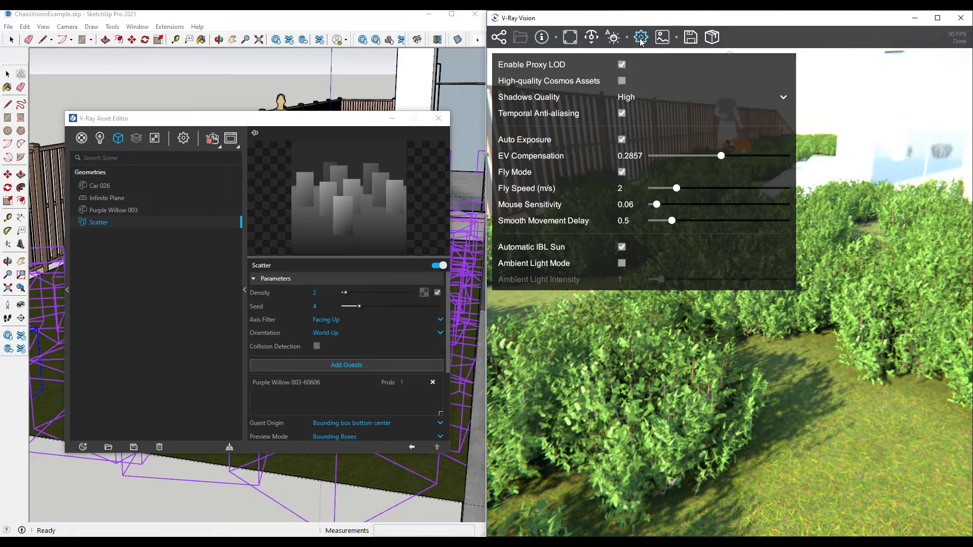
{"action": "left_click", "coordinate": [622, 81]}
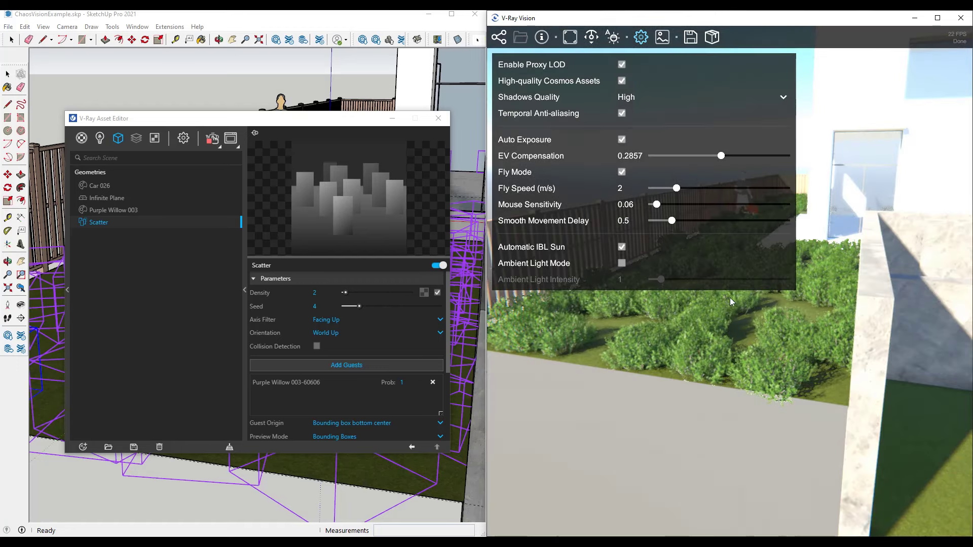
{"action": "left_click", "coordinate": [641, 37]}
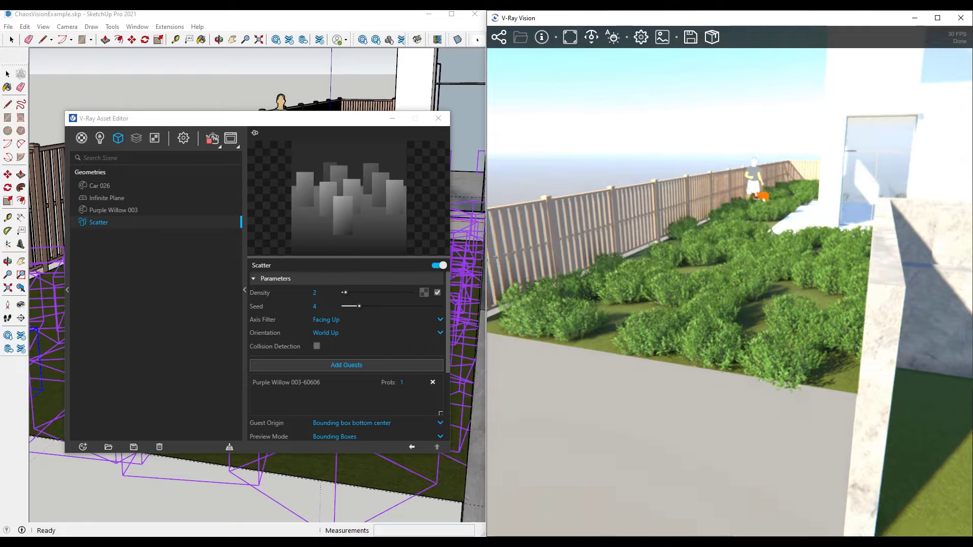
{"action": "key", "text": "w"}
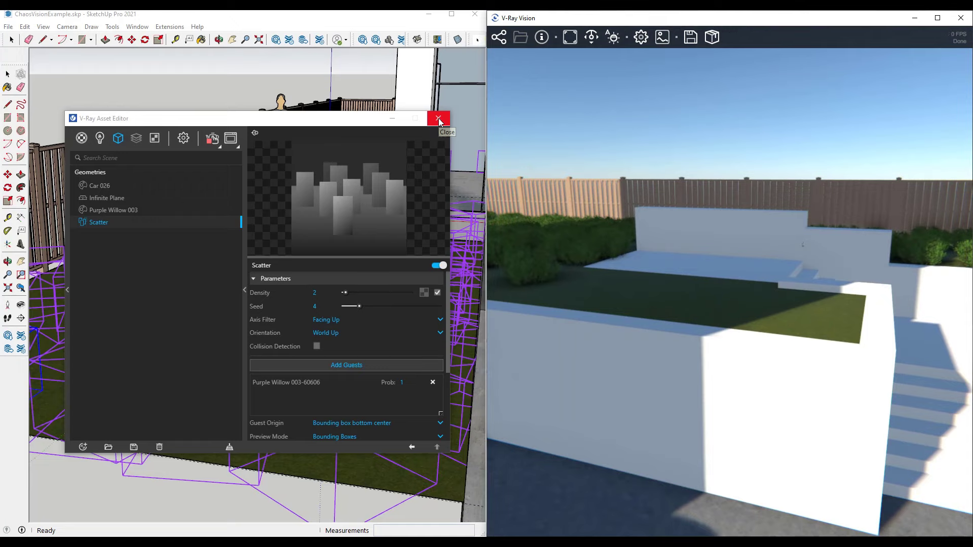
Close the Asset Editor and place two Bald Cypress 001 trees from Chaos Cosmos on the raised grass bed behind the car.
{"action": "left_click", "coordinate": [278, 121]}
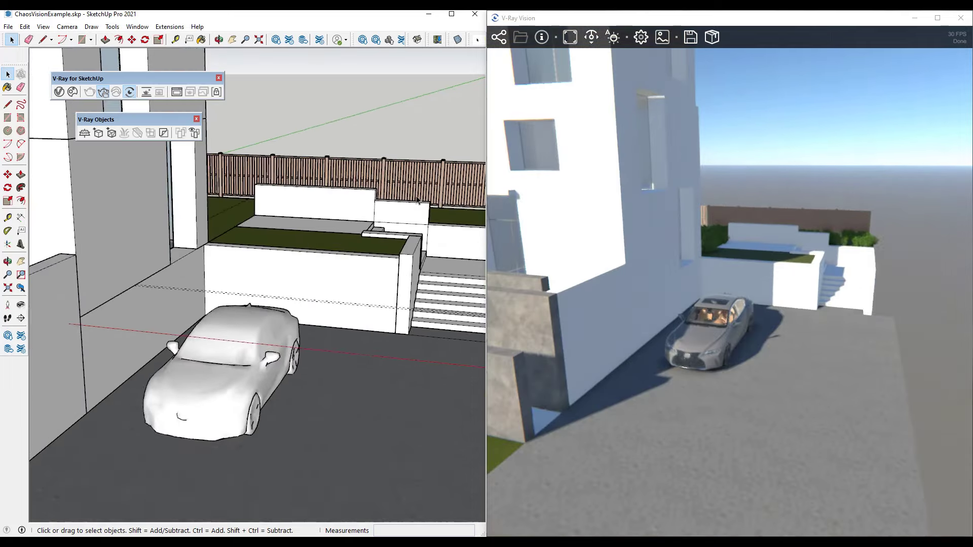
{"action": "left_click", "coordinate": [72, 92]}
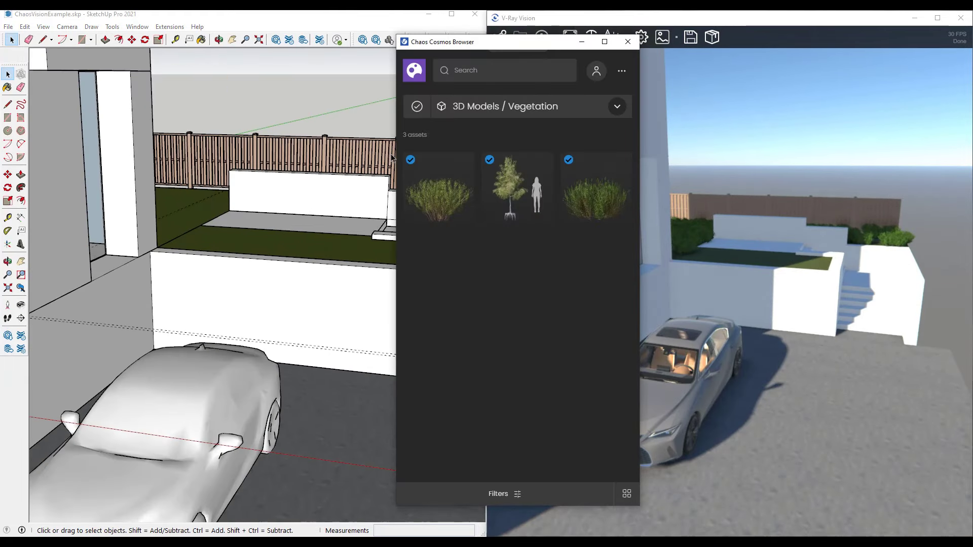
{"action": "left_click", "coordinate": [524, 196]}
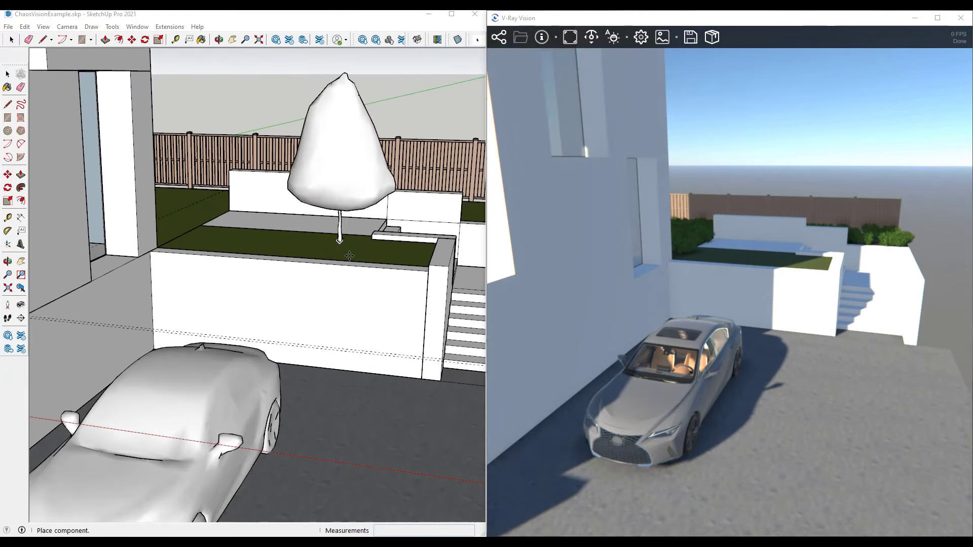
{"action": "left_click", "coordinate": [401, 249]}
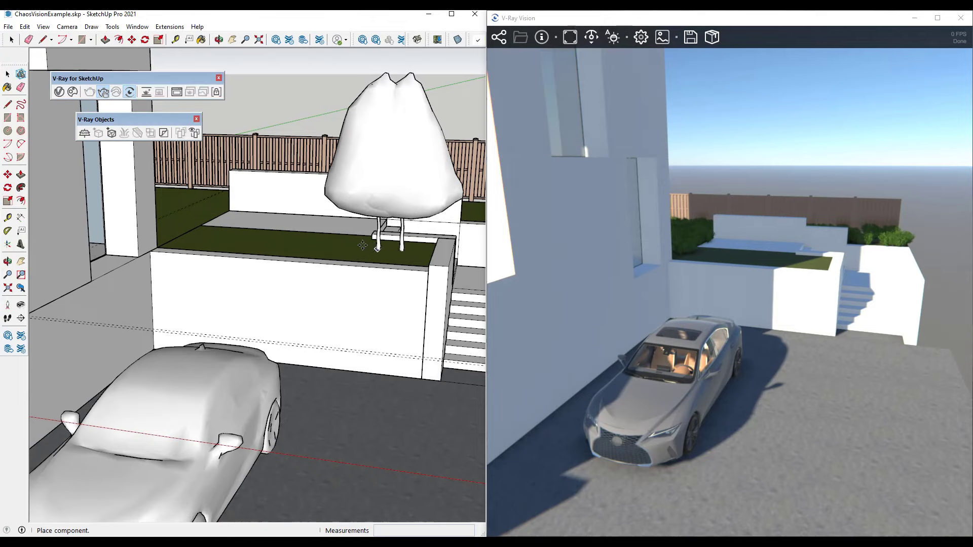
{"action": "left_click", "coordinate": [246, 243]}
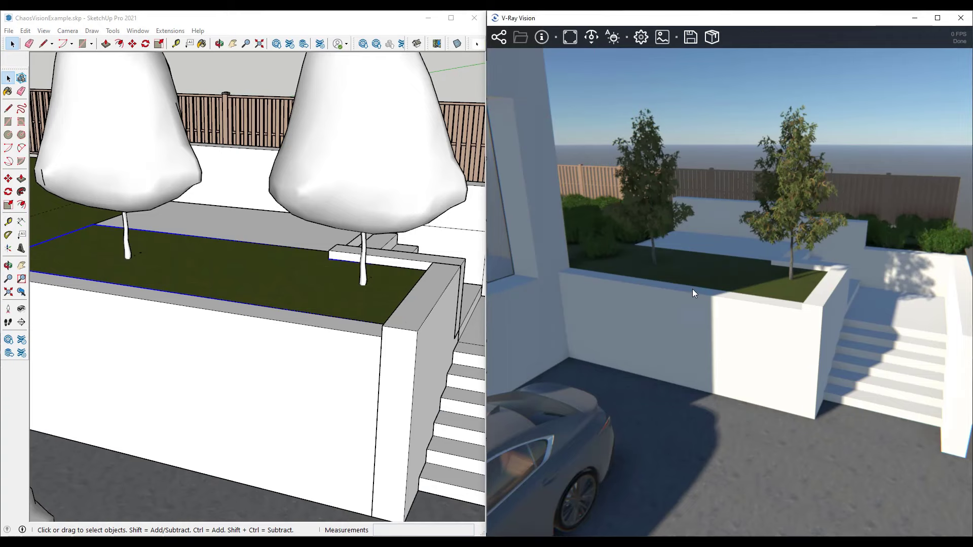
Inspect the flat grass under the two trees in the real-time render and add V-Ray Fur to that raised bed.
{"action": "mouse_move", "coordinate": [685, 274]}
{"action": "left_mouse_down"}
{"action": "mouse_move", "coordinate": [670, 275]}
{"action": "mouse_move", "coordinate": [674, 383]}
{"action": "mouse_move", "coordinate": [640, 372]}
{"action": "mouse_move", "coordinate": [861, 380]}
{"action": "mouse_move", "coordinate": [707, 365]}
{"action": "mouse_move", "coordinate": [601, 324]}
{"action": "mouse_move", "coordinate": [582, 305]}
{"action": "left_mouse_up"}
{"action": "key", "text": "w"}
{"action": "key", "text": "w"}
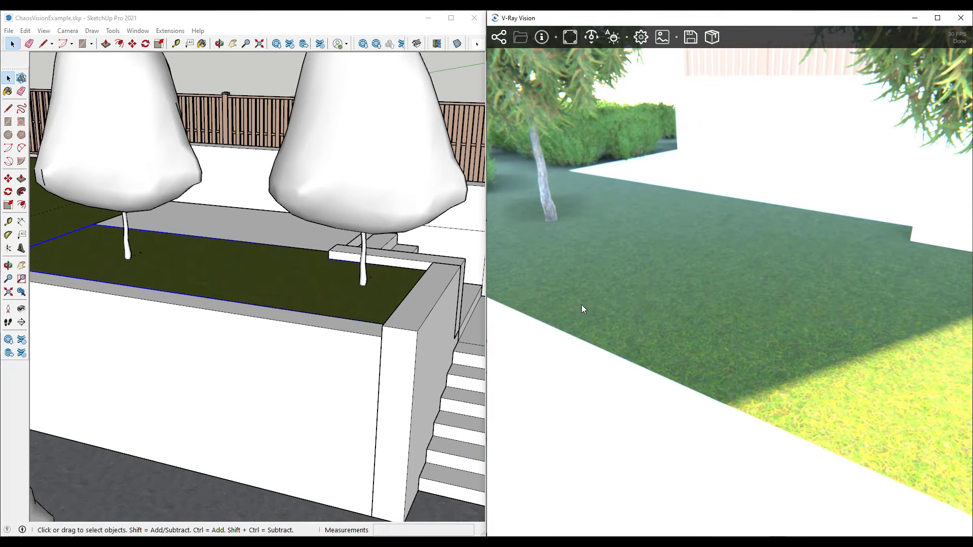
{"action": "left_click", "coordinate": [306, 287]}
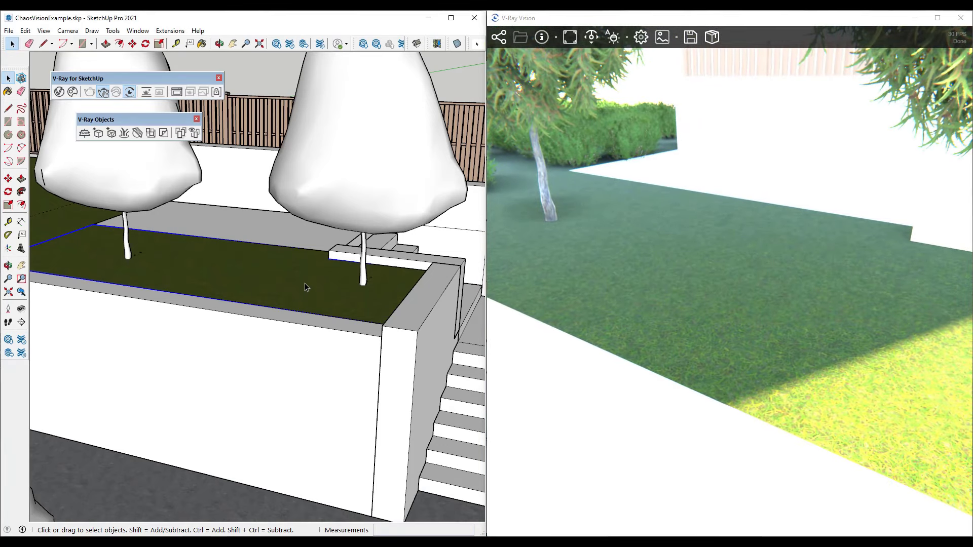
{"action": "left_click", "coordinate": [125, 134]}
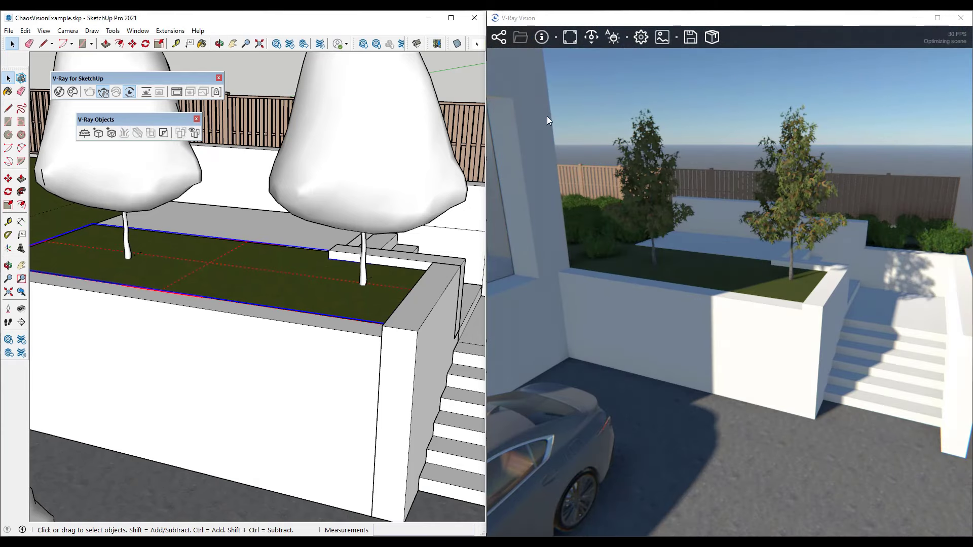
Show the Fur geometry's parameters in the V-Ray Asset Editor.
{"action": "left_click_drag", "start_coordinate": [0, 120], "coordinate": [614, 107]}
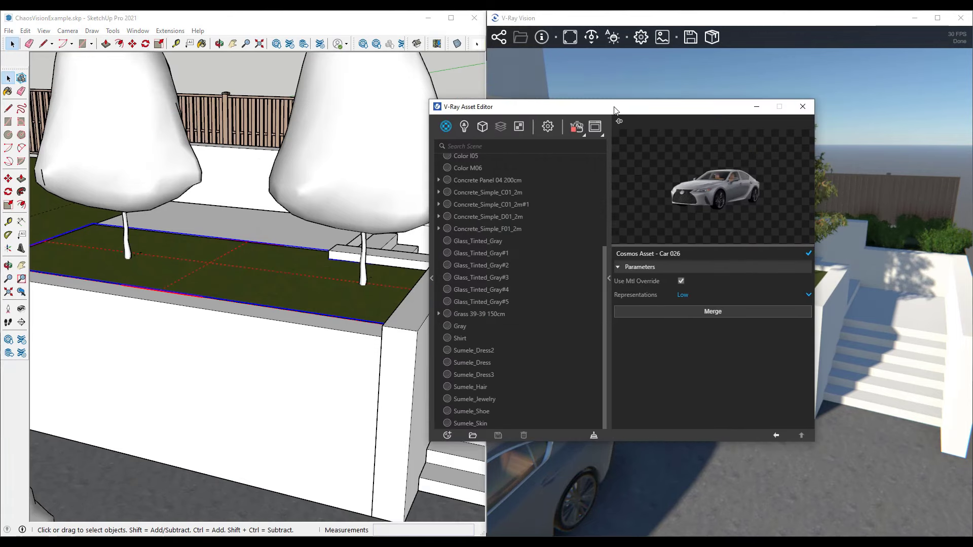
{"action": "left_click", "coordinate": [482, 126]}
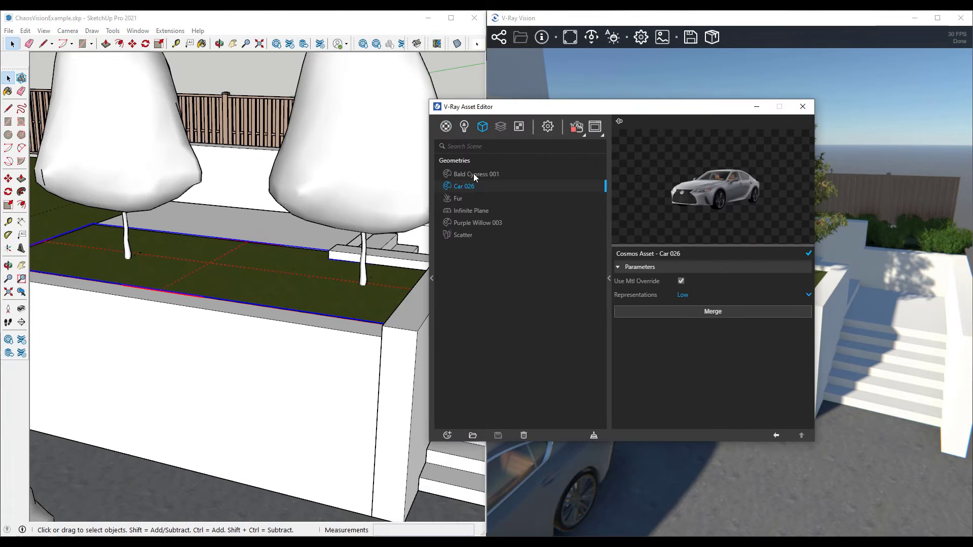
{"action": "left_click", "coordinate": [459, 199]}
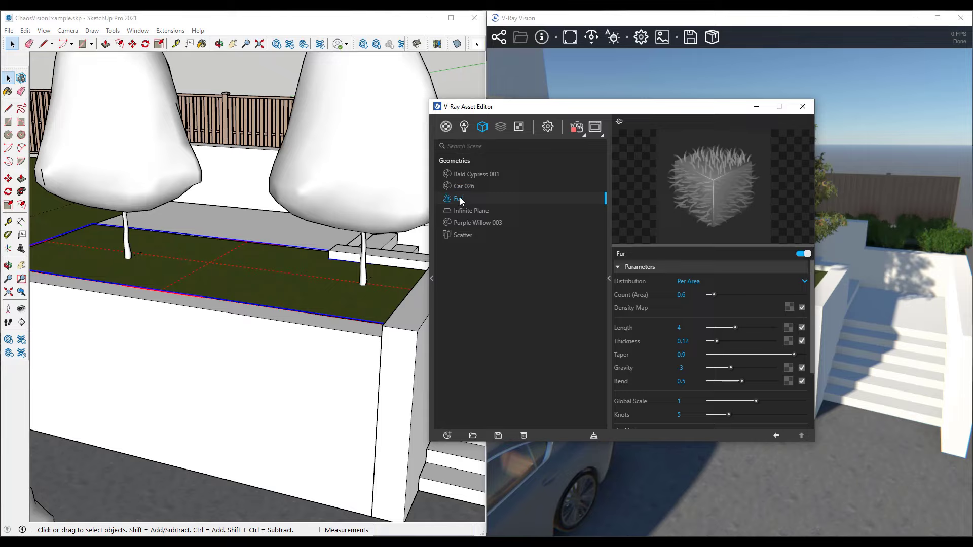
{"action": "double_click", "coordinate": [461, 198]}
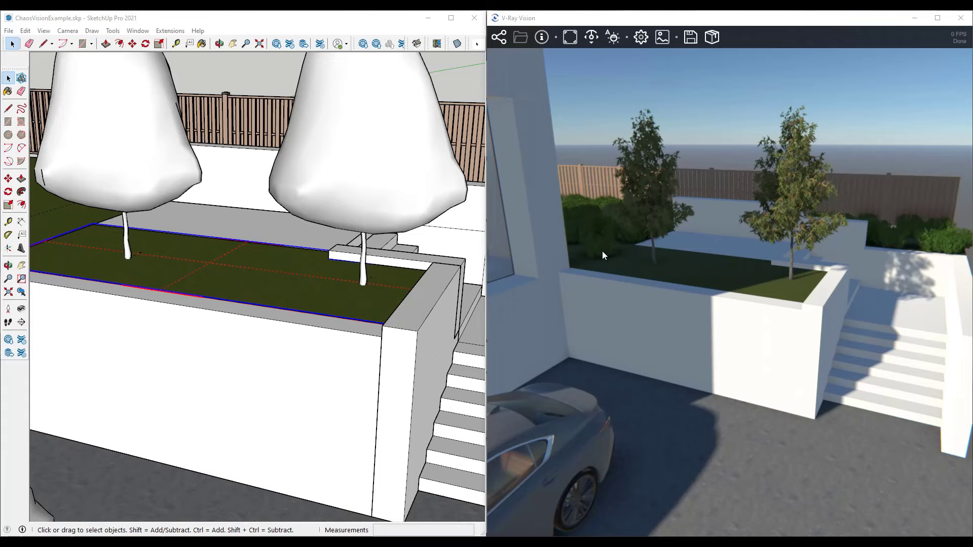
Close the V-Ray Vision window and relaunch it with the raised grass bed in view.
{"action": "middle_click_drag", "start_coordinate": [290, 292], "coordinate": [276, 280]}
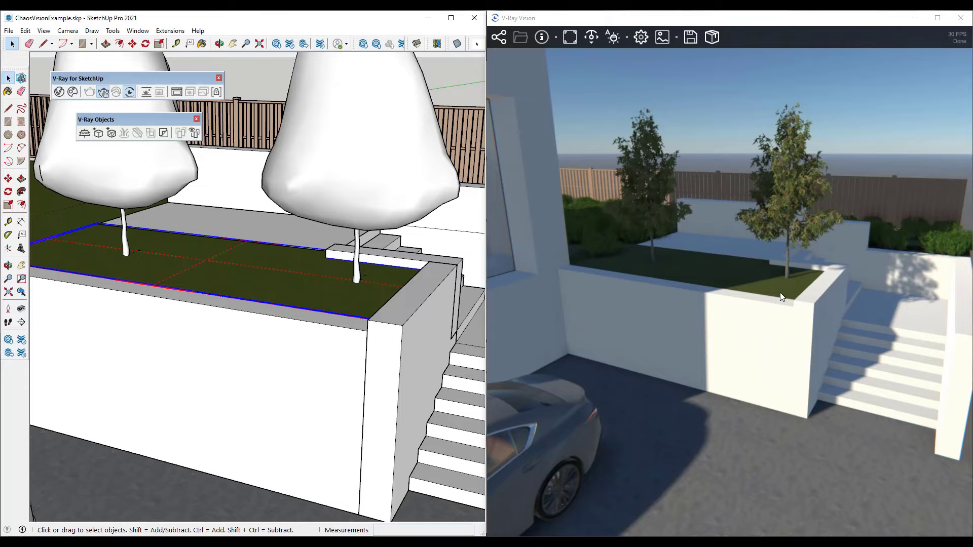
{"action": "left_click", "coordinate": [961, 18]}
{"action": "left_click", "coordinate": [130, 91]}
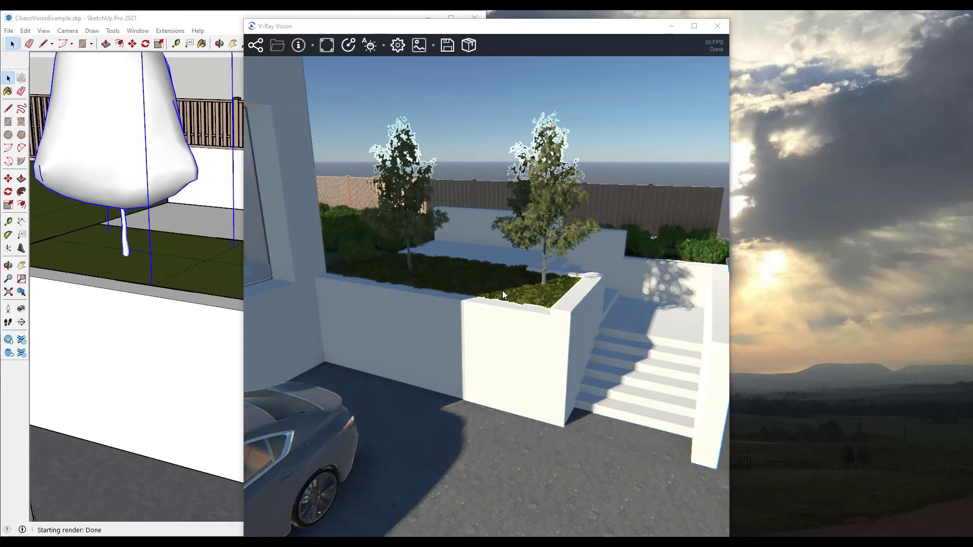
Examine the fur grass on the raised bed in the real-time render from close up and from farther back.
{"action": "left_click_drag", "start_coordinate": [491, 300], "coordinate": [441, 286]}
{"action": "key", "text": "w"}
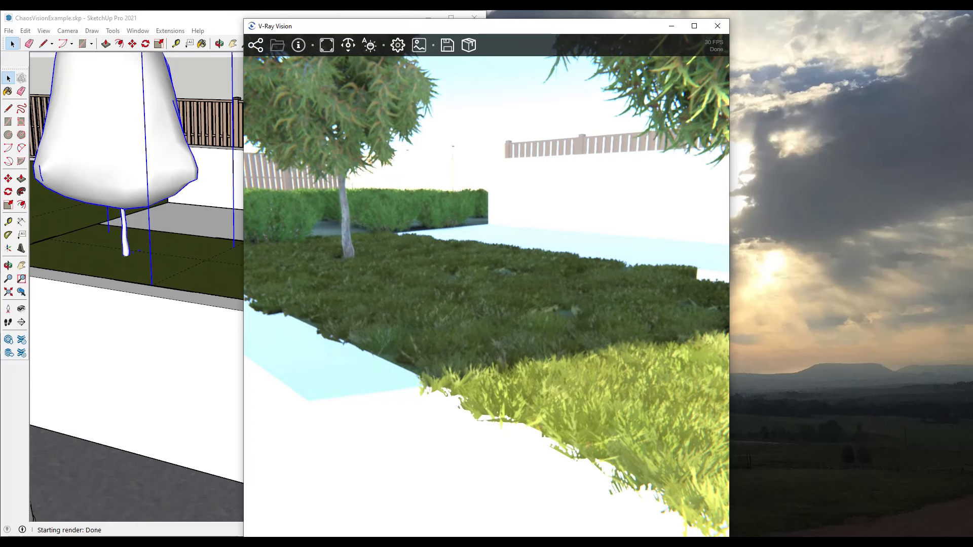
{"action": "key", "text": "a"}
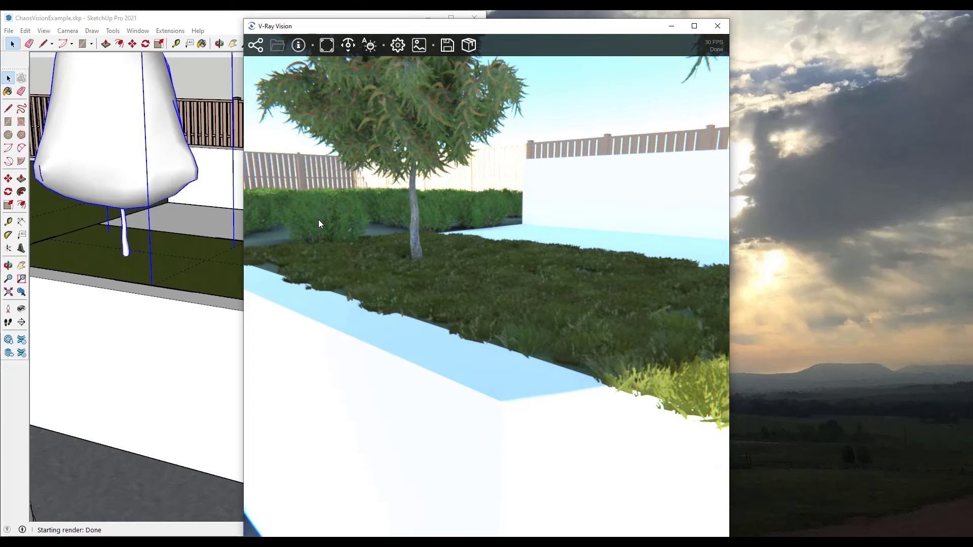
{"action": "left_click_drag", "start_coordinate": [479, 286], "coordinate": [631, 344]}
{"action": "key", "text": "s"}
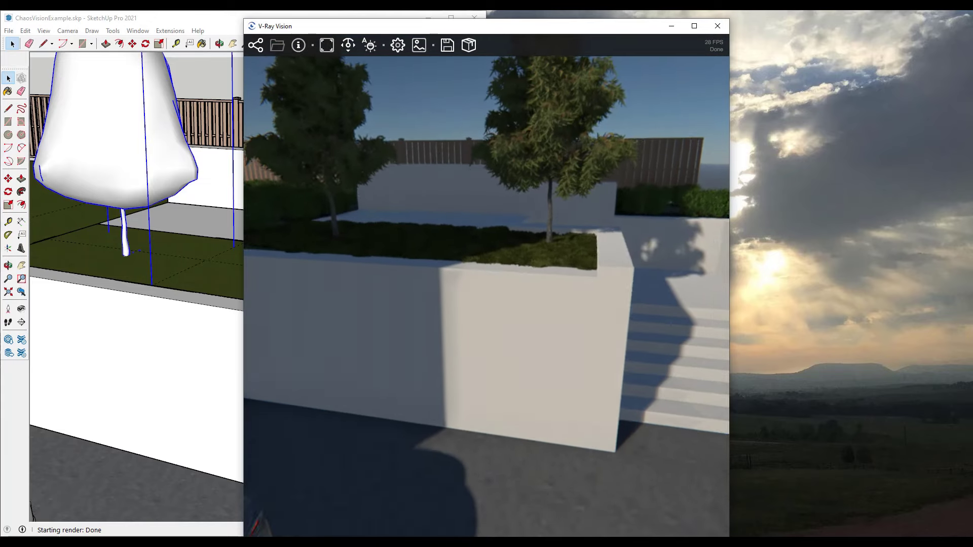
{"action": "key", "text": "s"}
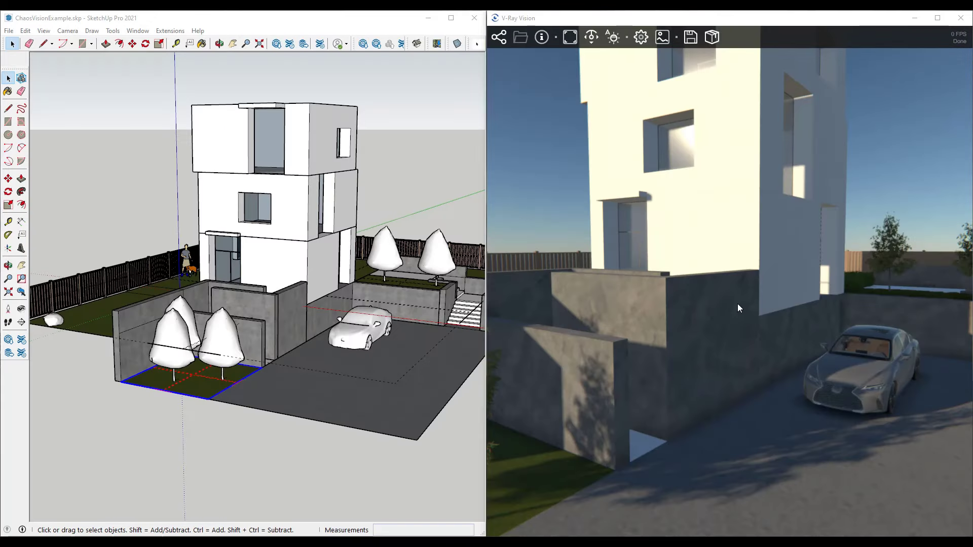
View the house front and driveway in the real-time render and shift the sun until the scene is dark like night.
{"action": "left_click", "coordinate": [725, 325]}
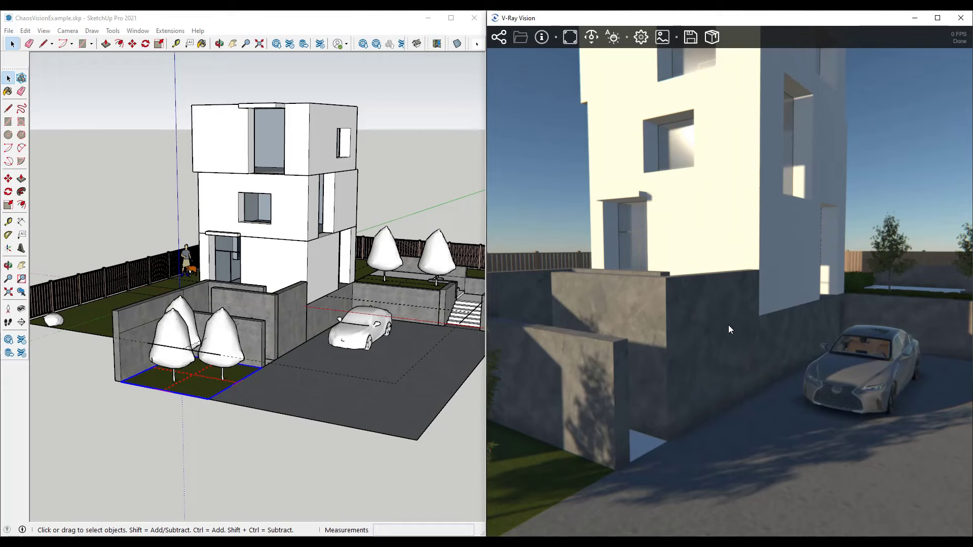
{"action": "key", "text": "s"}
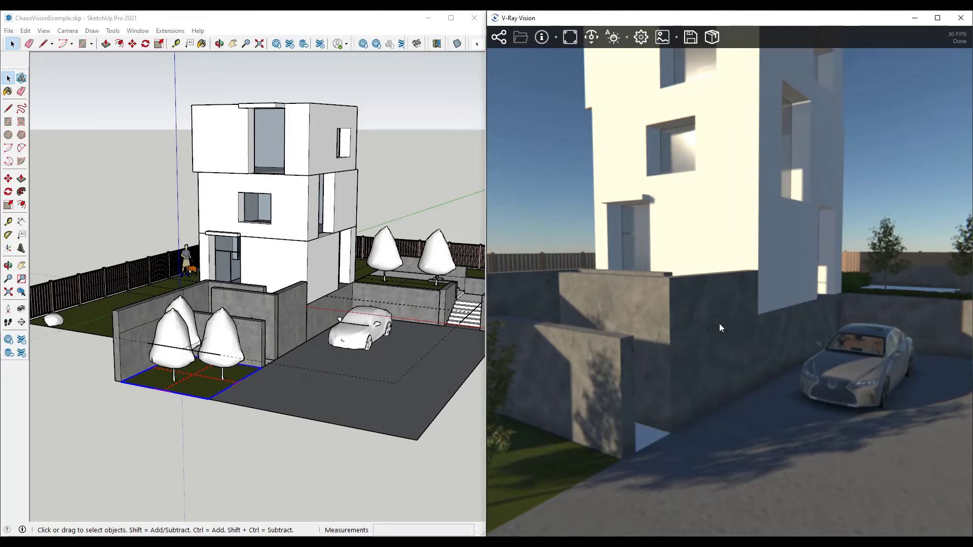
{"action": "key", "text": "d"}
{"action": "left_click_drag", "start_coordinate": [725, 324], "coordinate": [706, 402]}
{"action": "right_click_drag", "start_coordinate": [726, 401], "coordinate": [566, 384], "text": "shift"}
{"action": "left_click_drag", "start_coordinate": [565, 382], "coordinate": [700, 313]}
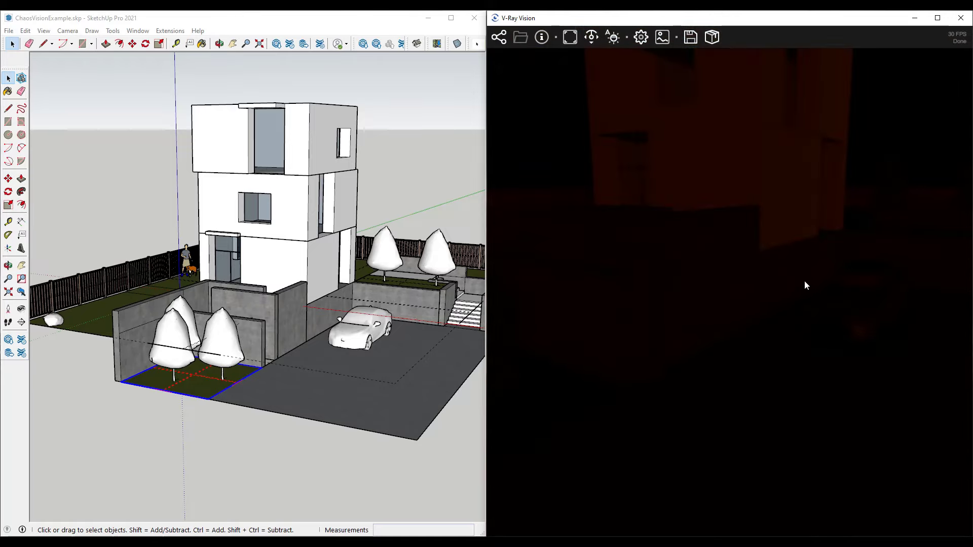
Add a small V-Ray Sphere Light on the concrete wall facing the driveway, move it 3" and inspect its lighting up close.
{"action": "left_click", "coordinate": [139, 96]}
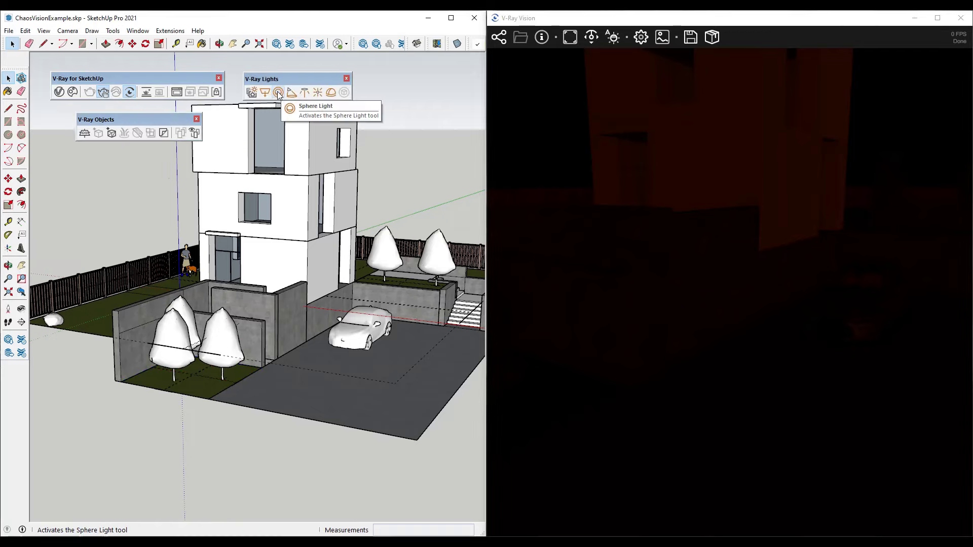
{"action": "left_click", "coordinate": [278, 92]}
{"action": "left_click", "coordinate": [294, 308]}
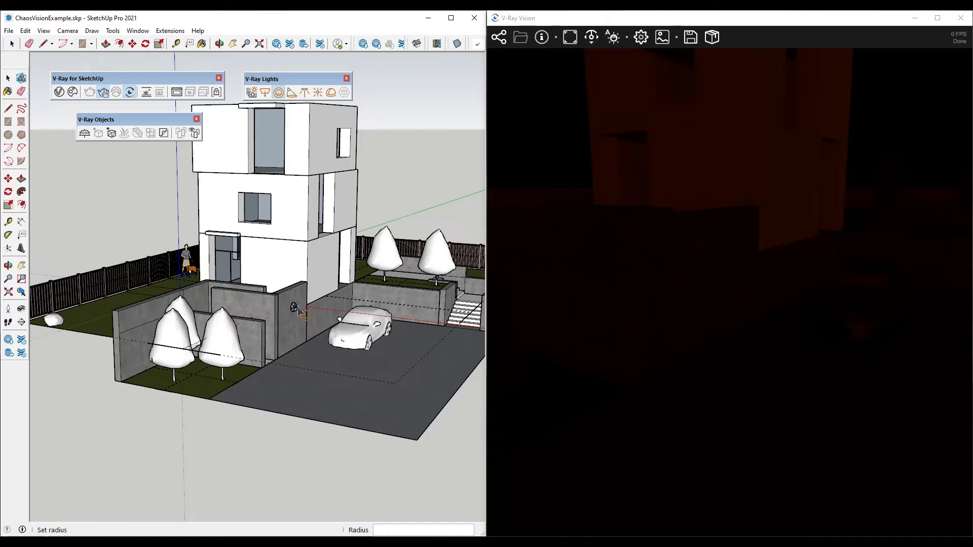
{"action": "left_click", "coordinate": [298, 310]}
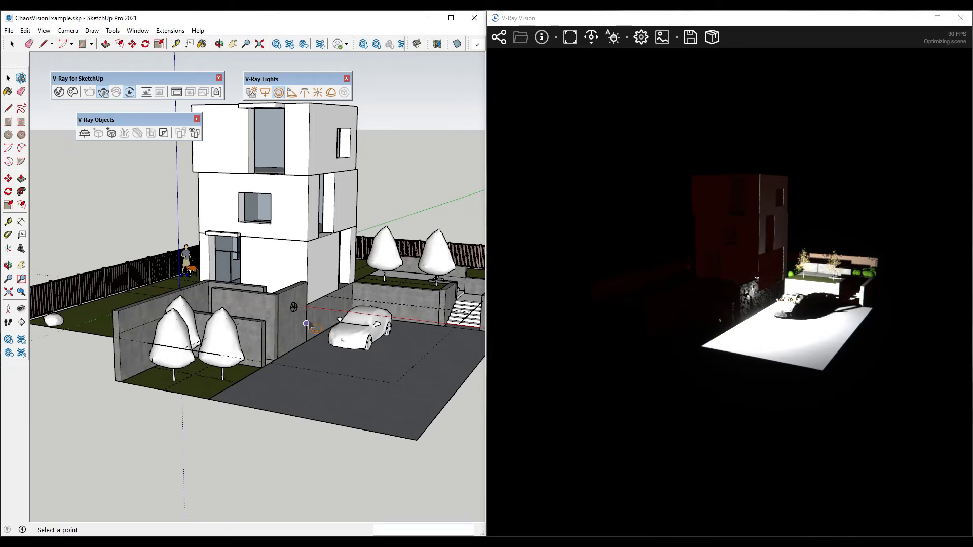
{"action": "scroll", "coordinate": [306, 323], "scroll_direction": "up", "scroll_amount": 10}
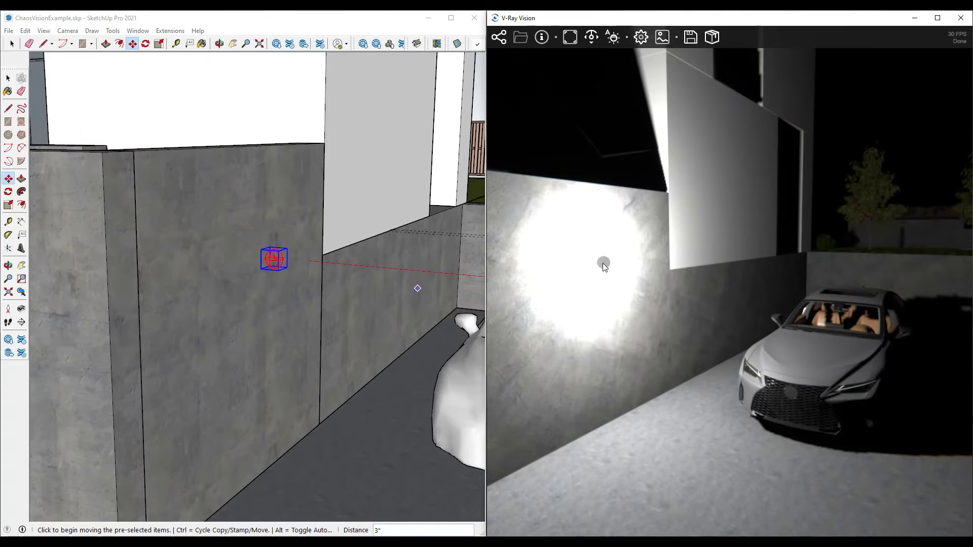
{"action": "left_click", "coordinate": [345, 177]}
{"action": "key", "text": "space"}
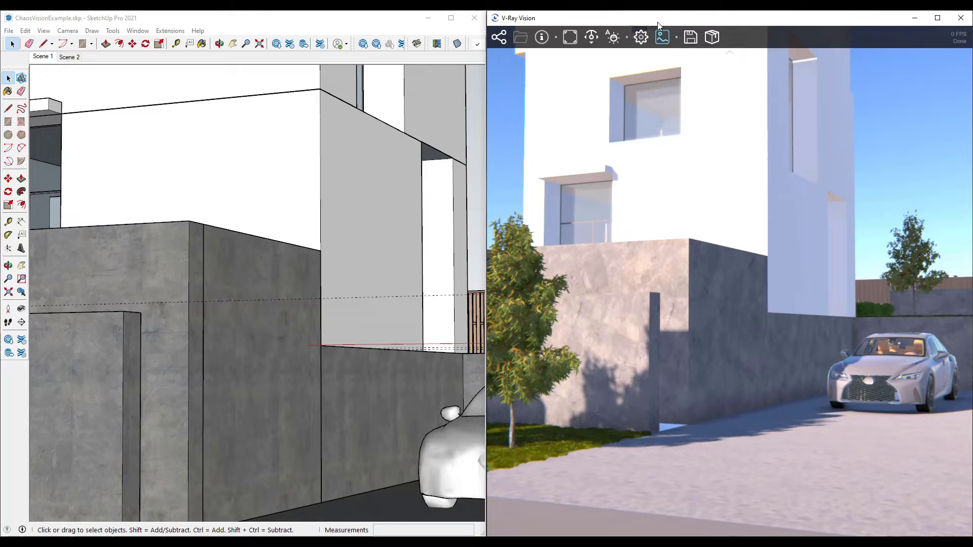
Reset the real-time render's color adjustments and set its Tonemapping Curve to ACES Curve.
{"action": "left_click", "coordinate": [663, 37]}
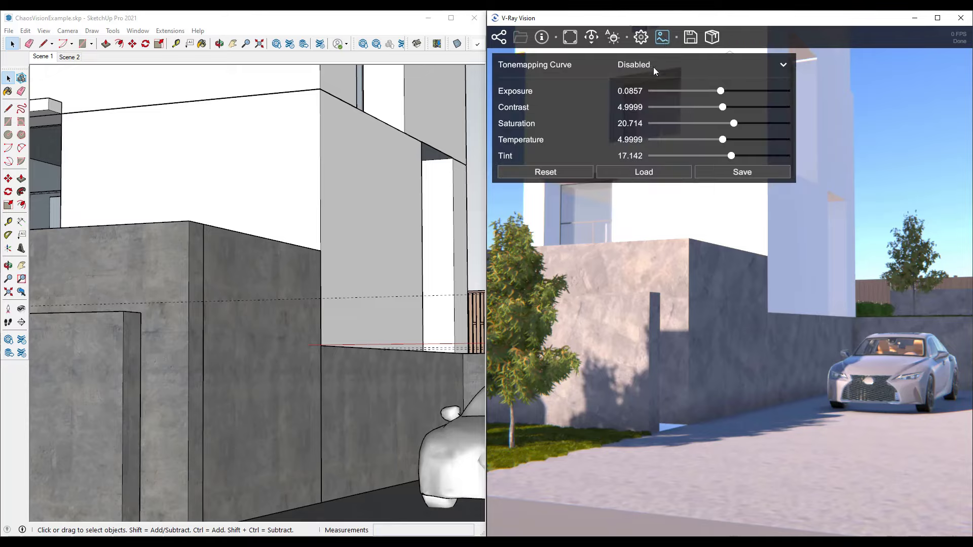
{"action": "left_click", "coordinate": [640, 63]}
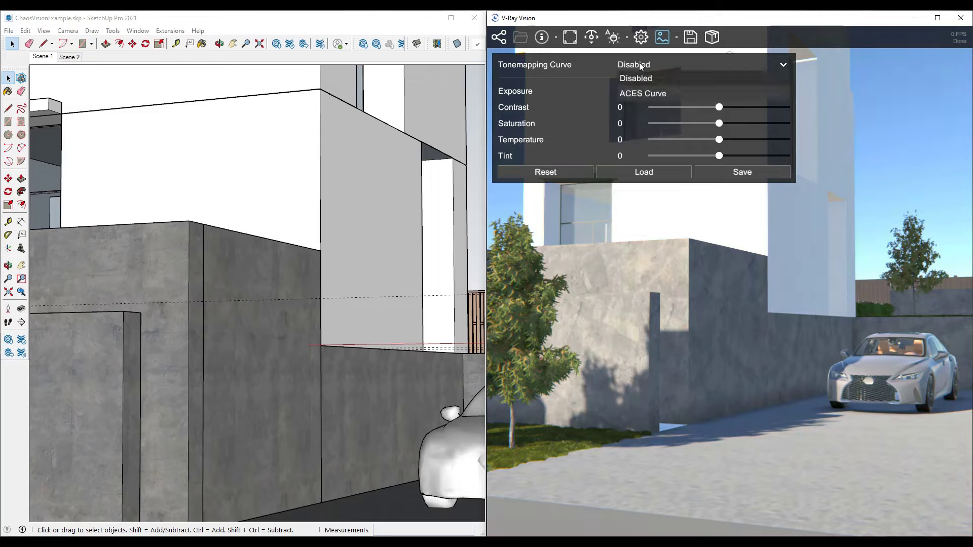
{"action": "left_click", "coordinate": [645, 91]}
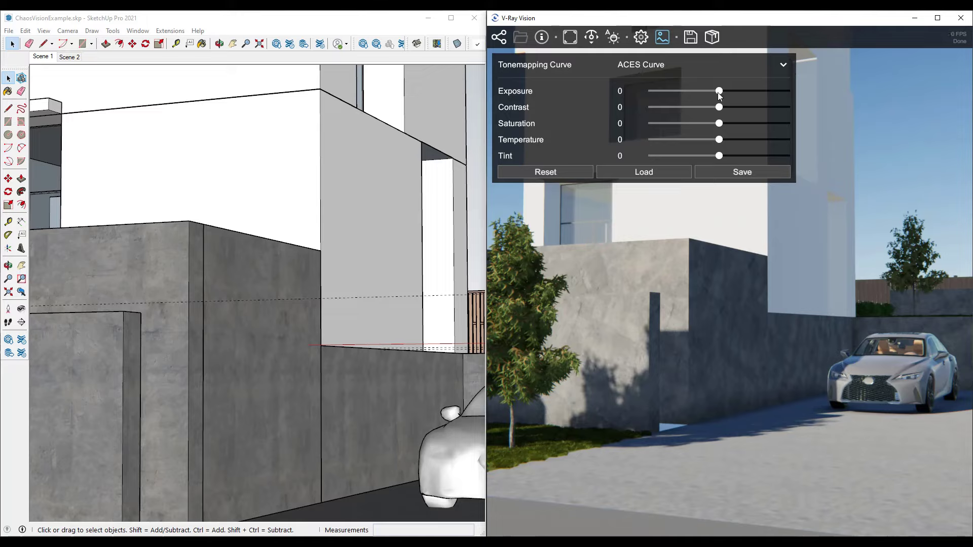
Set Exposure 0.8, Contrast 18.571, Saturation 21.428, Temperature 30 and Tint 4.9999, and save the color correction as "Warm Colors" in Vray Presets.
{"action": "left_click_drag", "start_coordinate": [719, 92], "coordinate": [722, 156]}
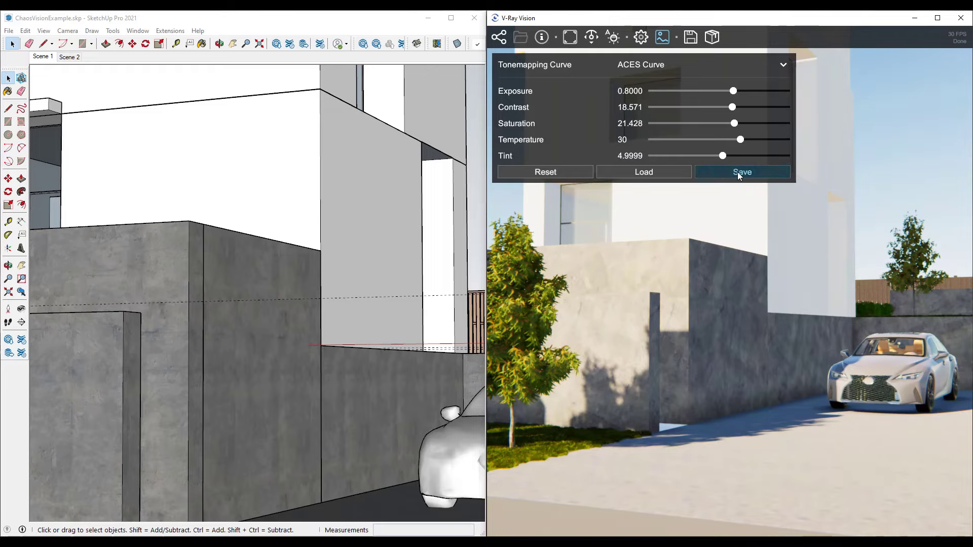
{"action": "left_click", "coordinate": [738, 172]}
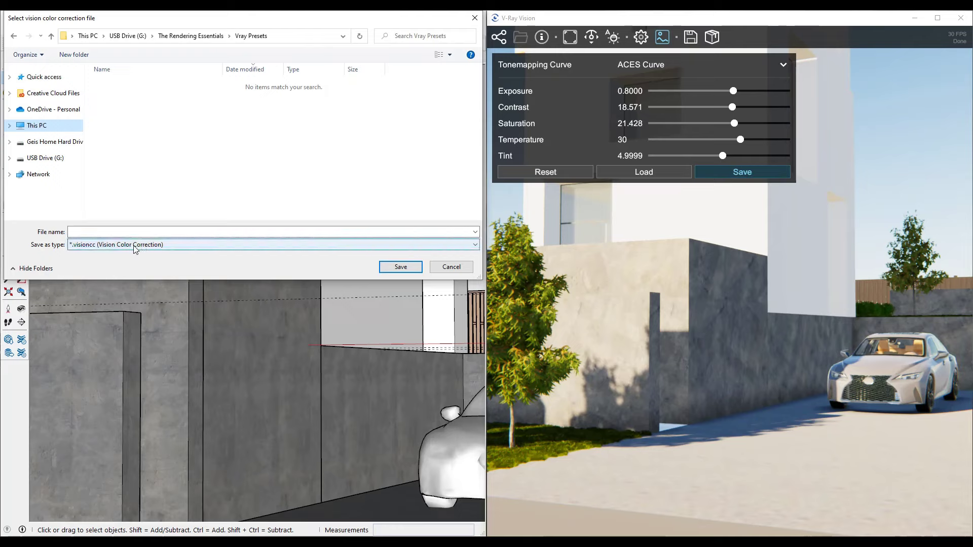
{"action": "left_click", "coordinate": [155, 231]}
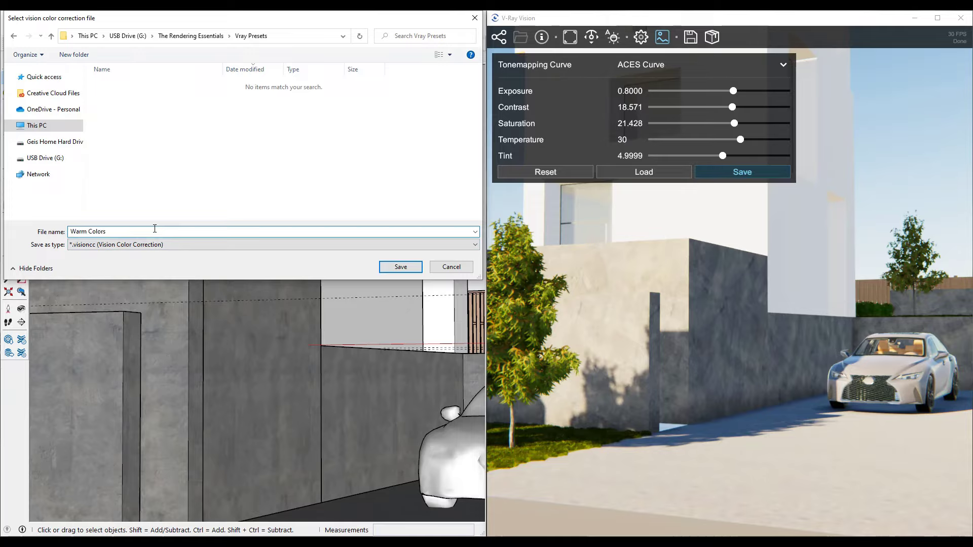
{"action": "left_click", "coordinate": [404, 268]}
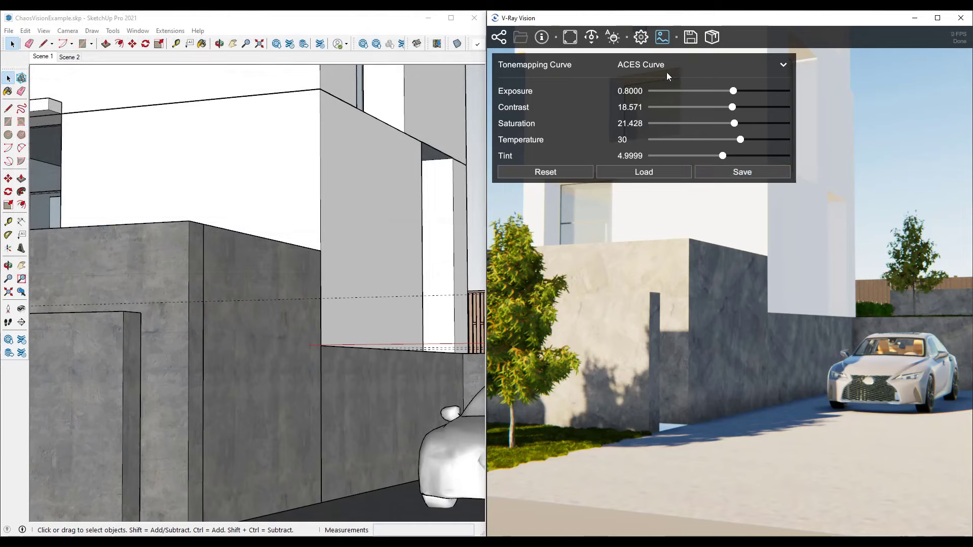
Reset the color correction, load the preset Warm Colors.visioncc and close the color correction settings.
{"action": "left_click", "coordinate": [555, 170]}
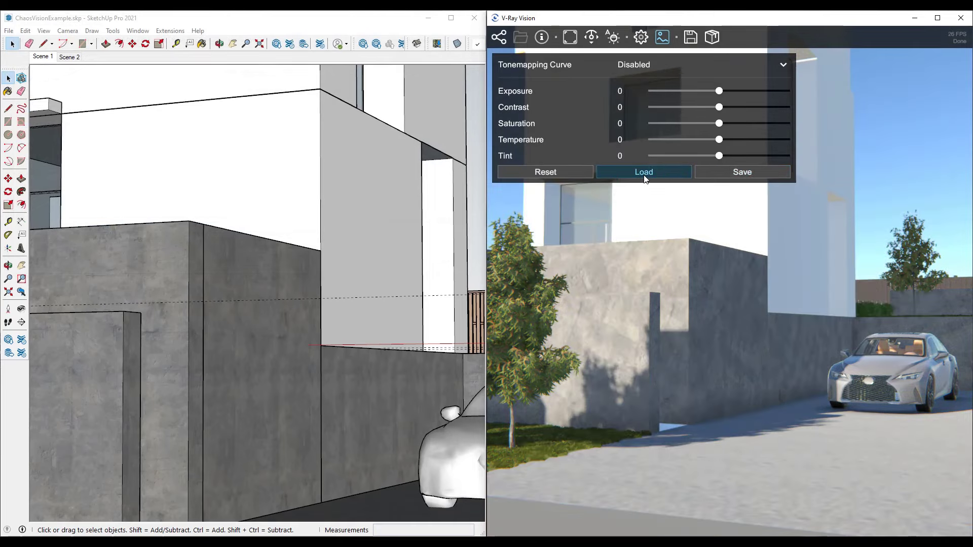
{"action": "left_click", "coordinate": [643, 172]}
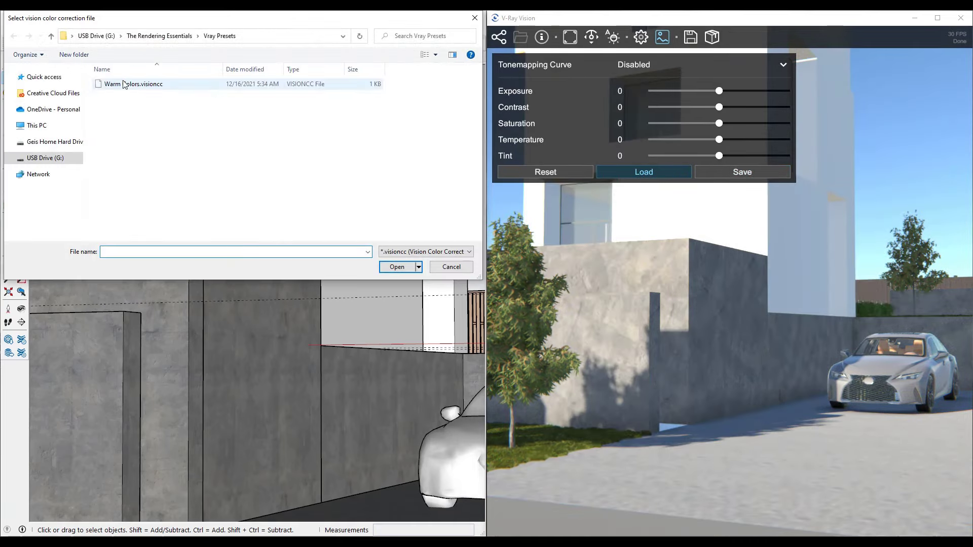
{"action": "left_click", "coordinate": [124, 84]}
{"action": "double_click", "coordinate": [124, 84]}
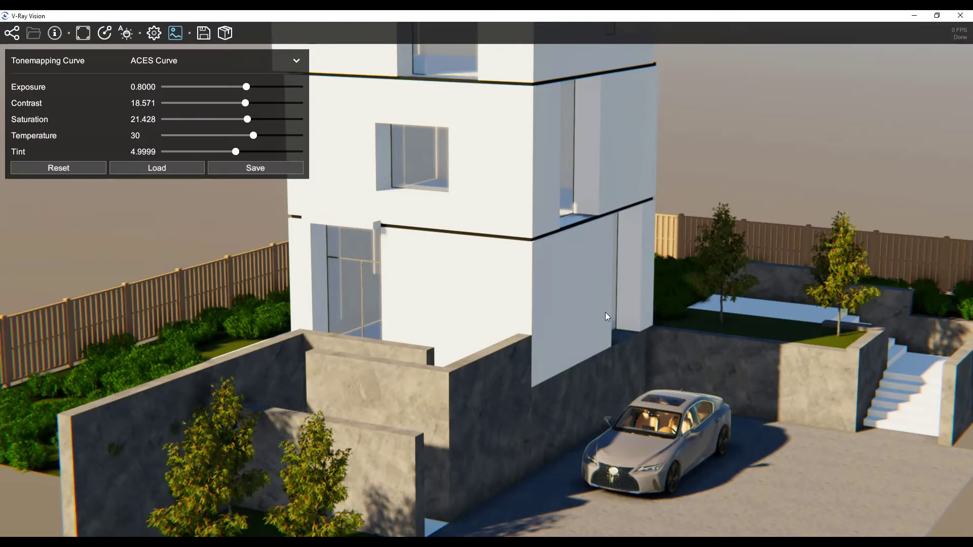
{"action": "left_click", "coordinate": [177, 35]}
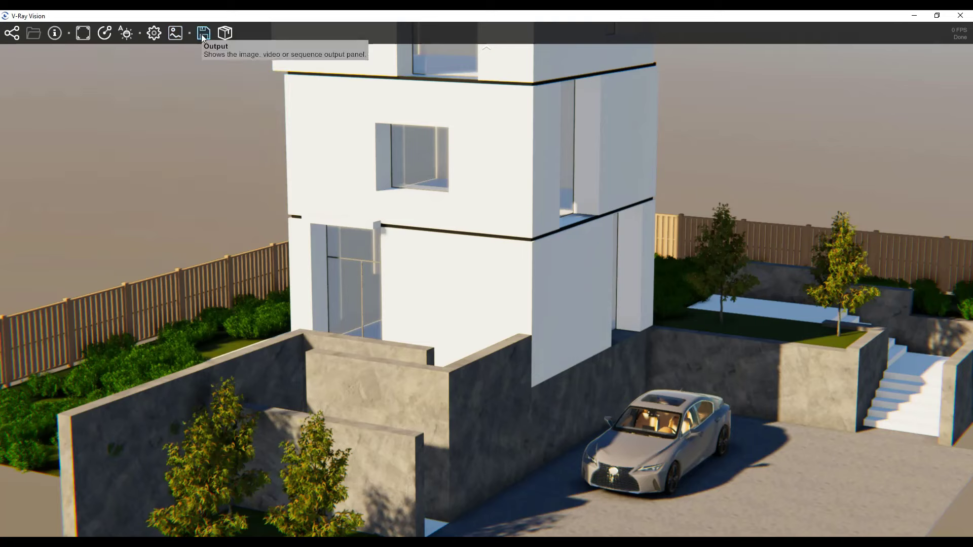
Export the maximized render view as a png image with Resolution Mode From Vision Window and Size Multiplier 1.15, after trying From Project.
{"action": "left_click", "coordinate": [204, 34]}
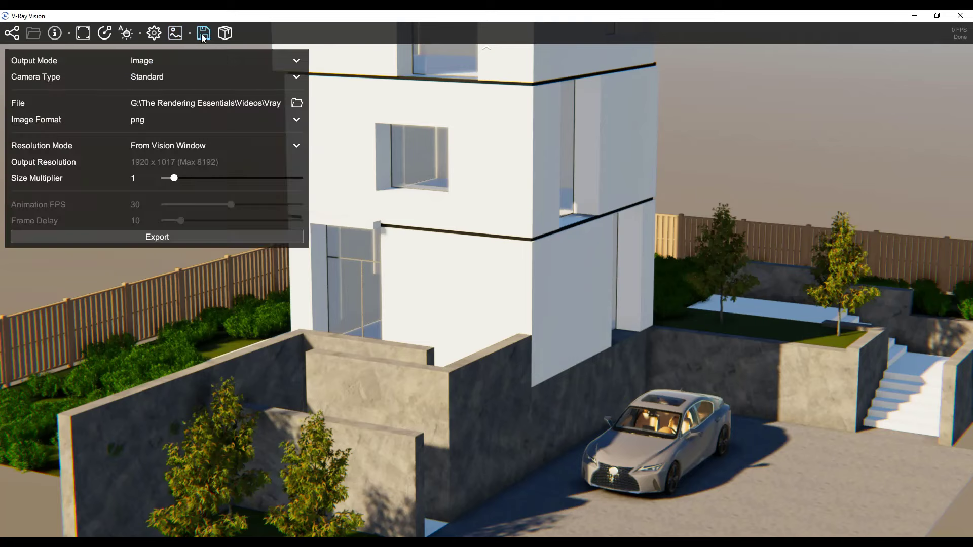
{"action": "left_click", "coordinate": [147, 60]}
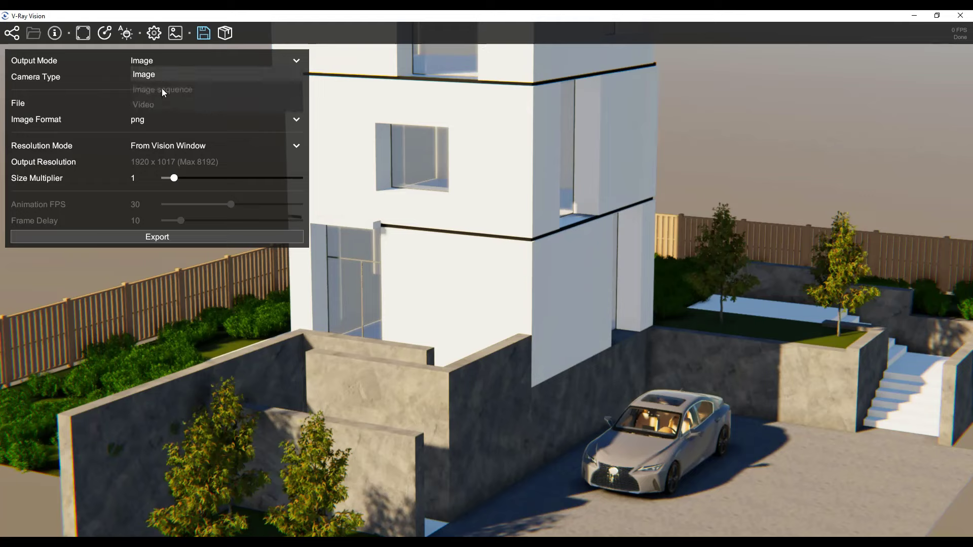
{"action": "left_click", "coordinate": [101, 76]}
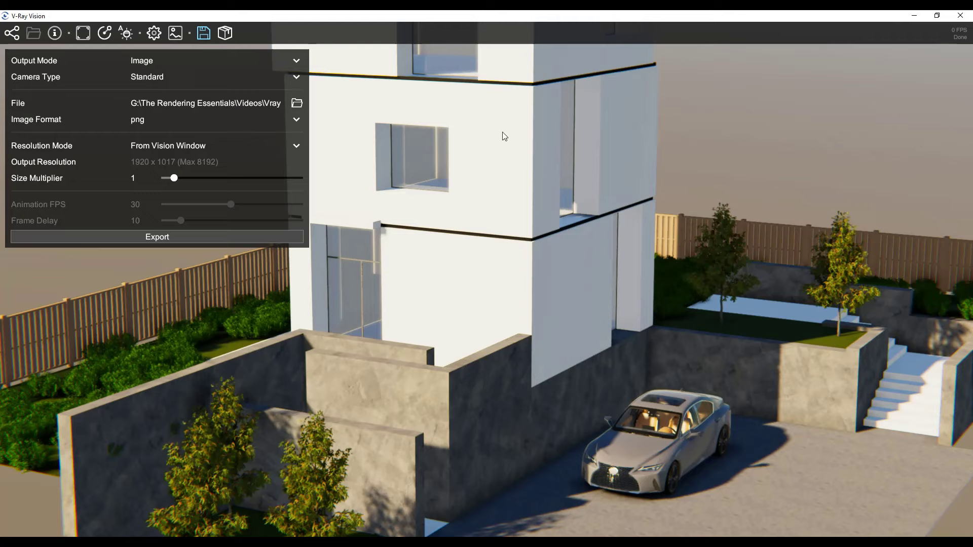
{"action": "left_click", "coordinate": [174, 145]}
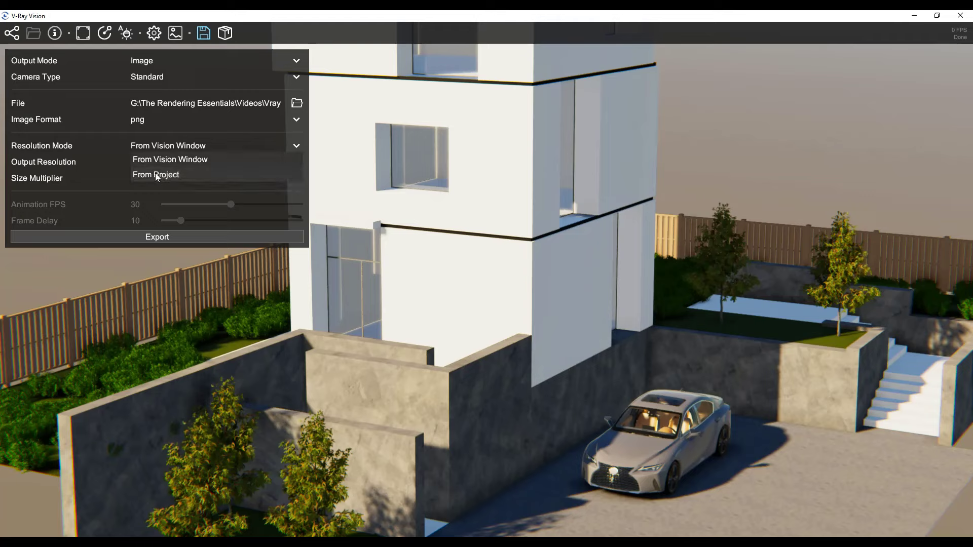
{"action": "left_click", "coordinate": [153, 175]}
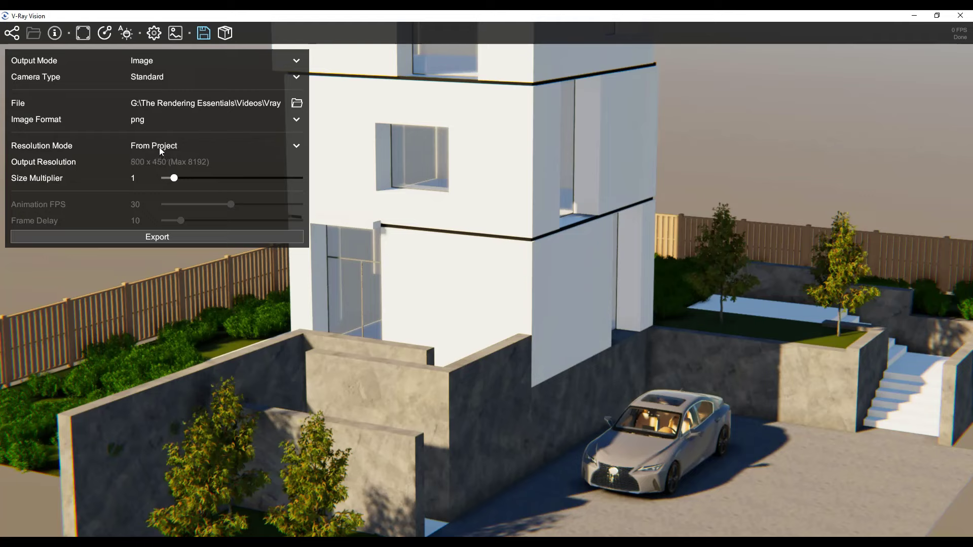
{"action": "left_click", "coordinate": [159, 147]}
{"action": "left_click", "coordinate": [169, 160]}
{"action": "left_click_drag", "start_coordinate": [174, 178], "coordinate": [176, 178]}
{"action": "left_click", "coordinate": [153, 236]}
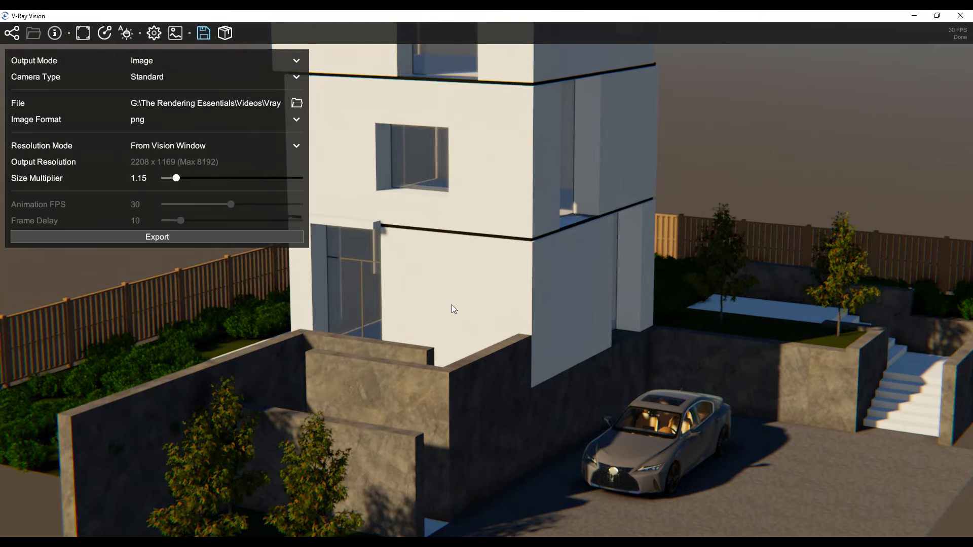
Open the exported Image1.png from the 03 Chaos Vision folder to inspect it, and return to the real-time render.
{"action": "left_click_drag", "start_coordinate": [972, 66], "coordinate": [484, 64]}
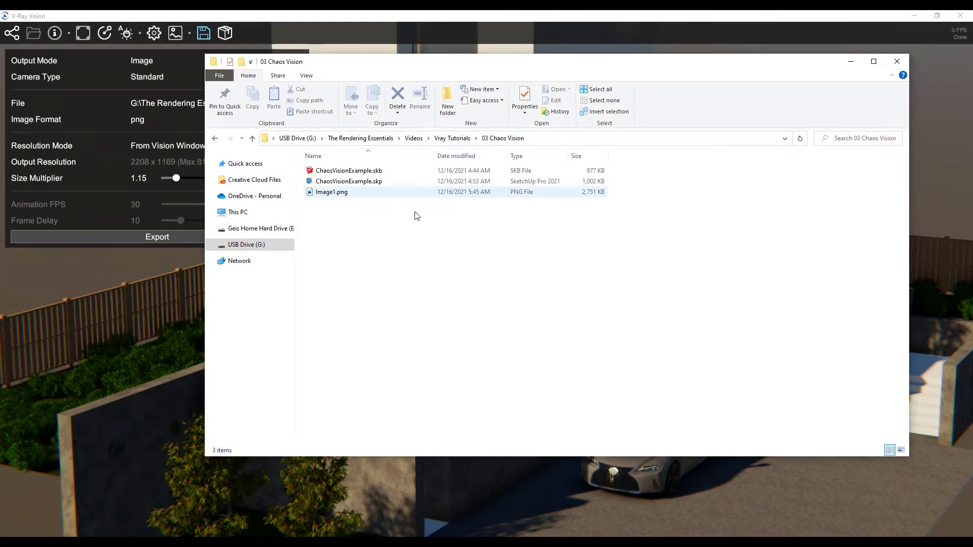
{"action": "double_click", "coordinate": [339, 196]}
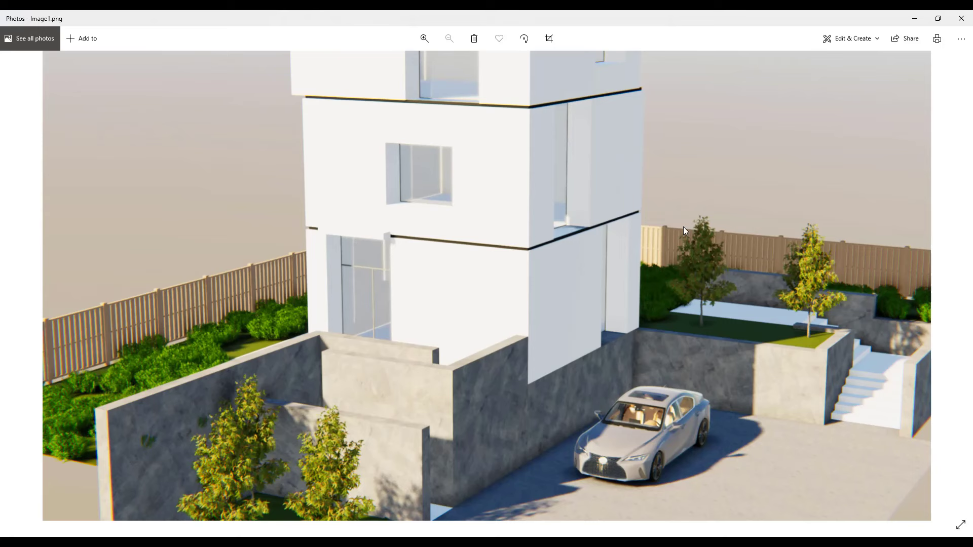
{"action": "left_click", "coordinate": [961, 18]}
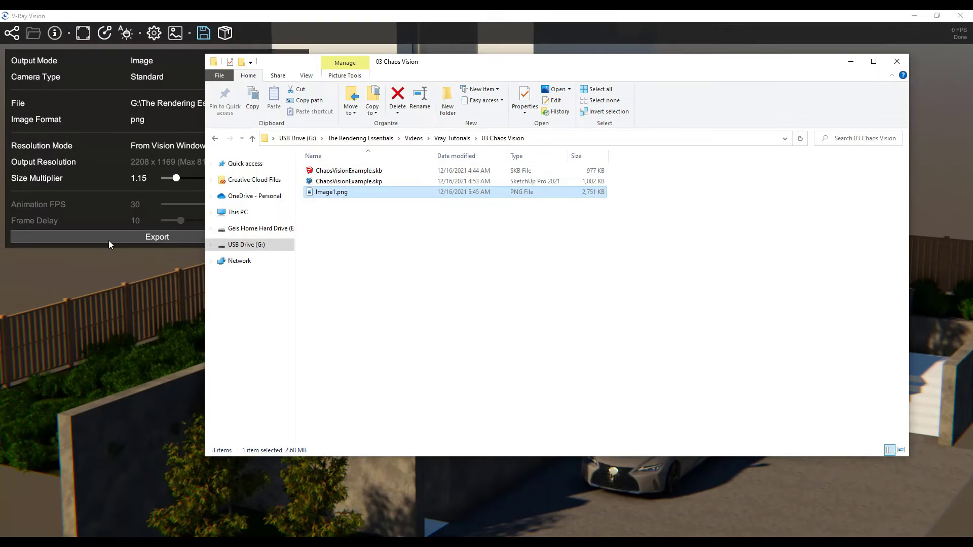
{"action": "left_click", "coordinate": [105, 203]}
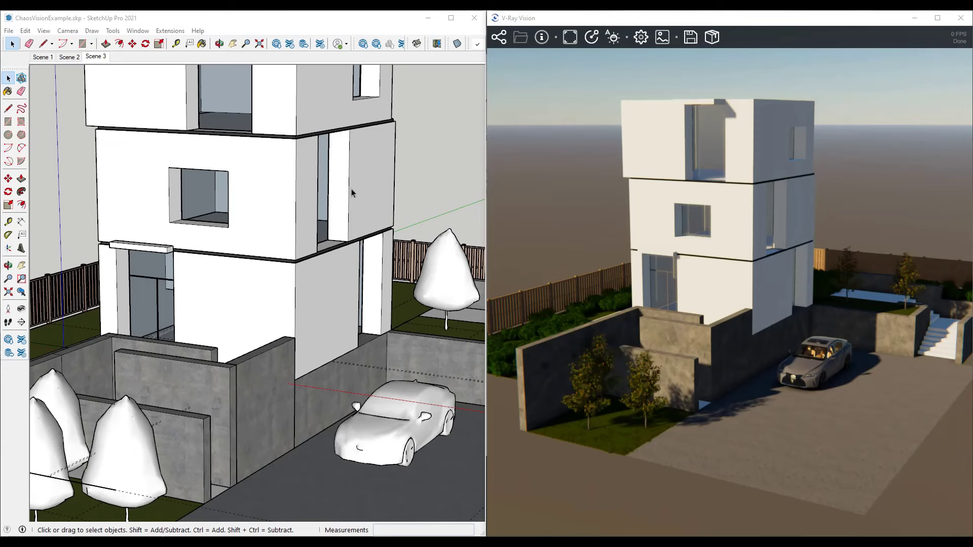
Recall Scene 1 and Scene 3, and add a new scene viewing the driveway side of the house with the car in front.
{"action": "left_click", "coordinate": [43, 58]}
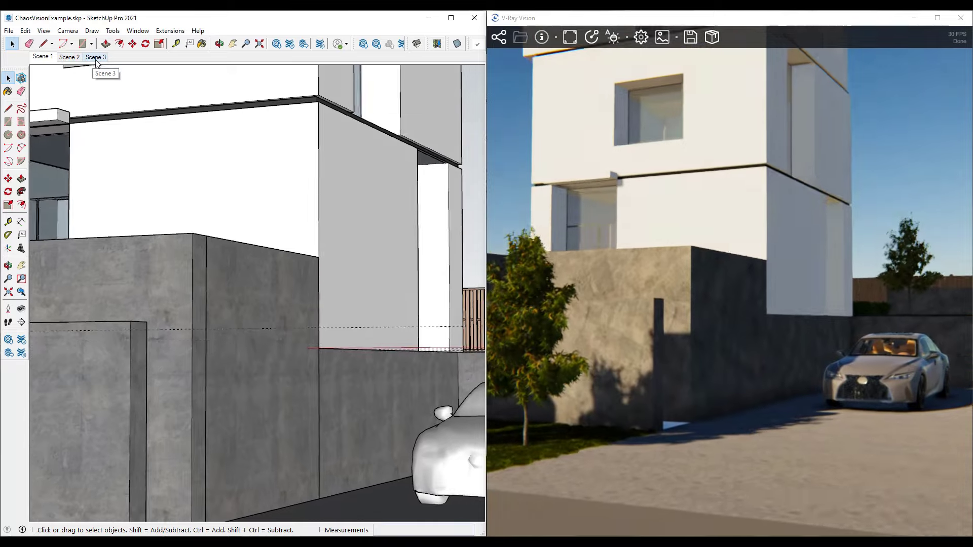
{"action": "left_click", "coordinate": [95, 57]}
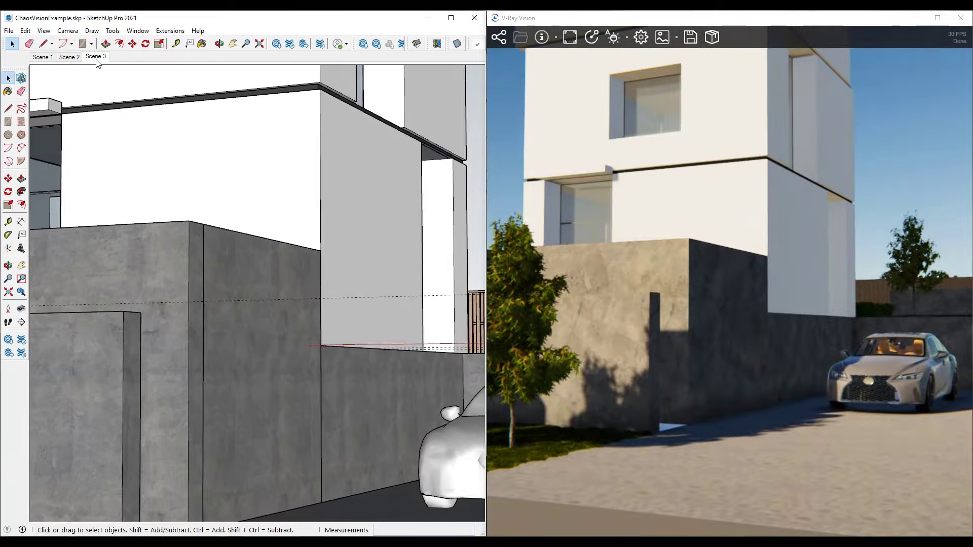
{"action": "scroll", "coordinate": [385, 332], "scroll_direction": "down", "scroll_amount": 3}
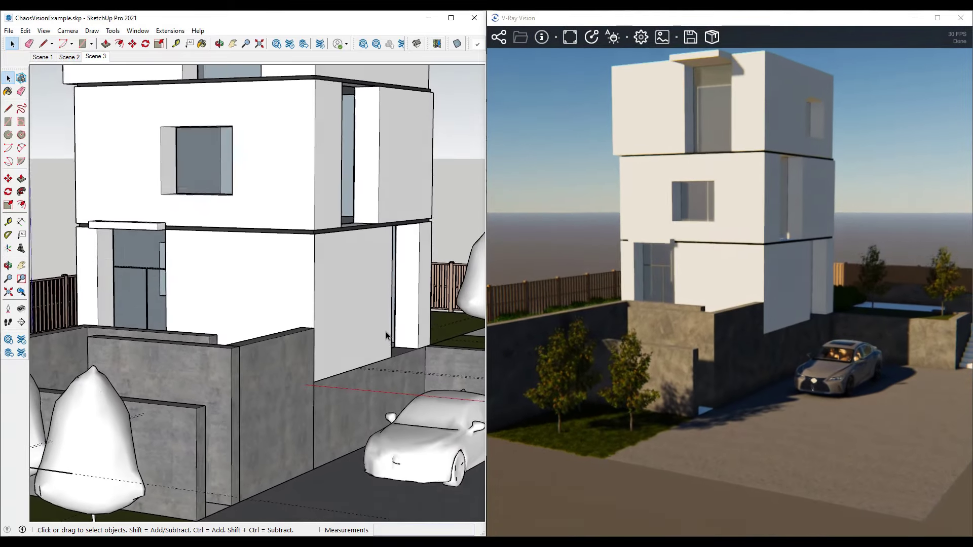
{"action": "mouse_move", "coordinate": [374, 332]}
{"action": "middle_mouse_down"}
{"action": "mouse_move", "coordinate": [221, 343]}
{"action": "mouse_move", "coordinate": [253, 346]}
{"action": "middle_mouse_up"}
{"action": "right_click", "coordinate": [96, 60]}
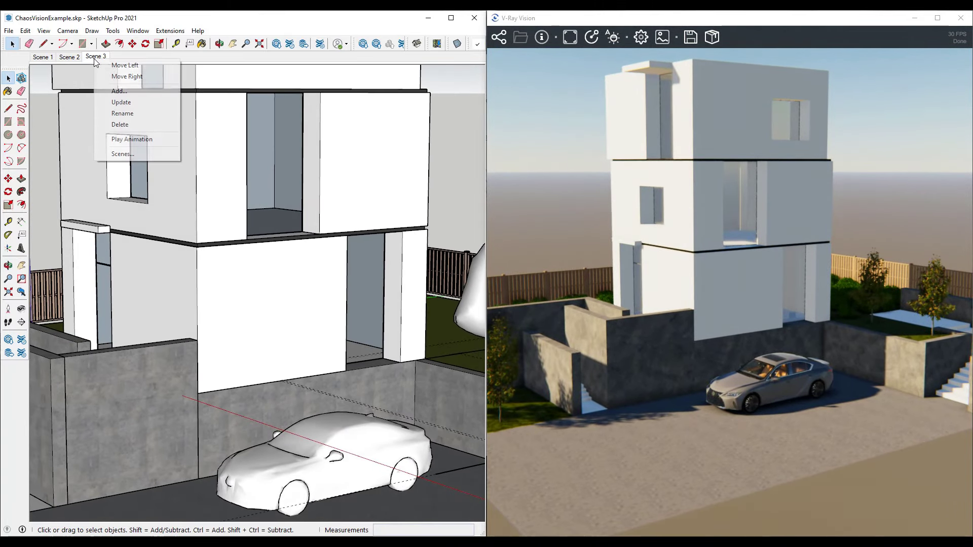
{"action": "left_click", "coordinate": [130, 92]}
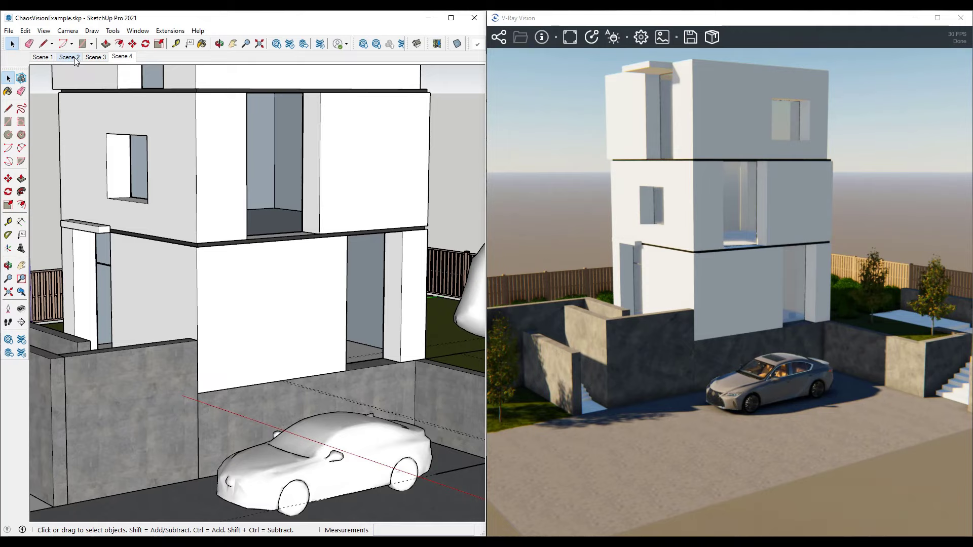
Show the tray with the scene list and exclude Scene 1 and Scene 2 from the animation.
{"action": "left_click", "coordinate": [170, 31]}
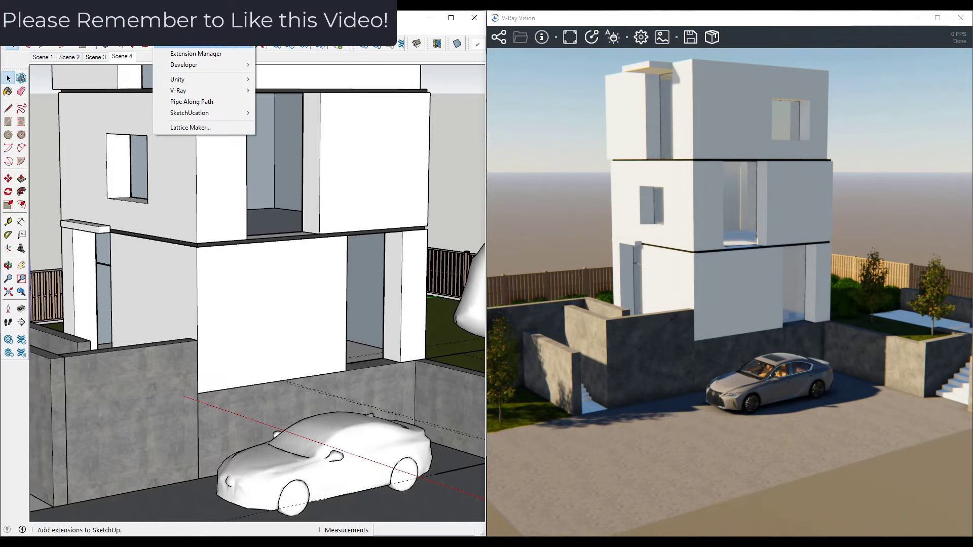
{"action": "mouse_move", "coordinate": [137, 30]}
{"action": "mouse_move", "coordinate": [175, 44]}
{"action": "left_click", "coordinate": [261, 44]}
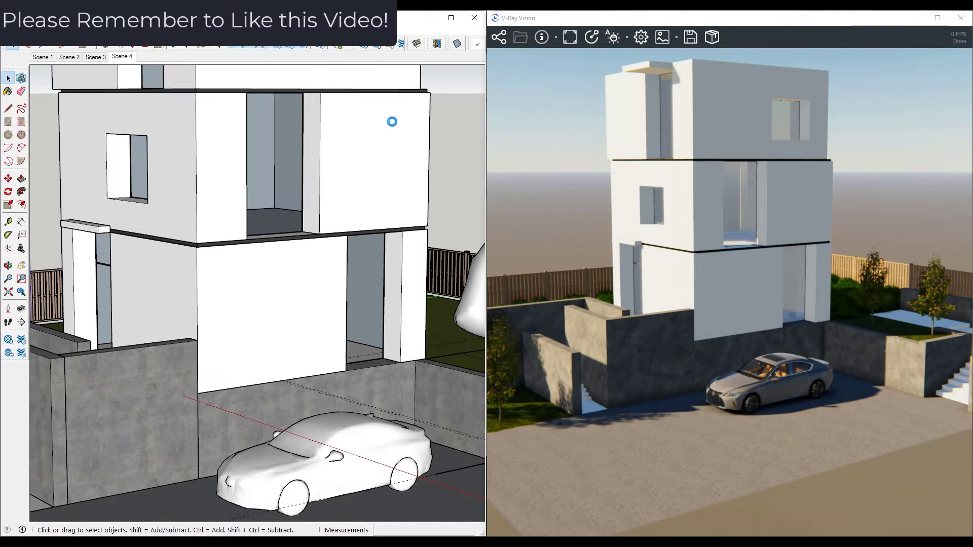
{"action": "right_click", "coordinate": [354, 186]}
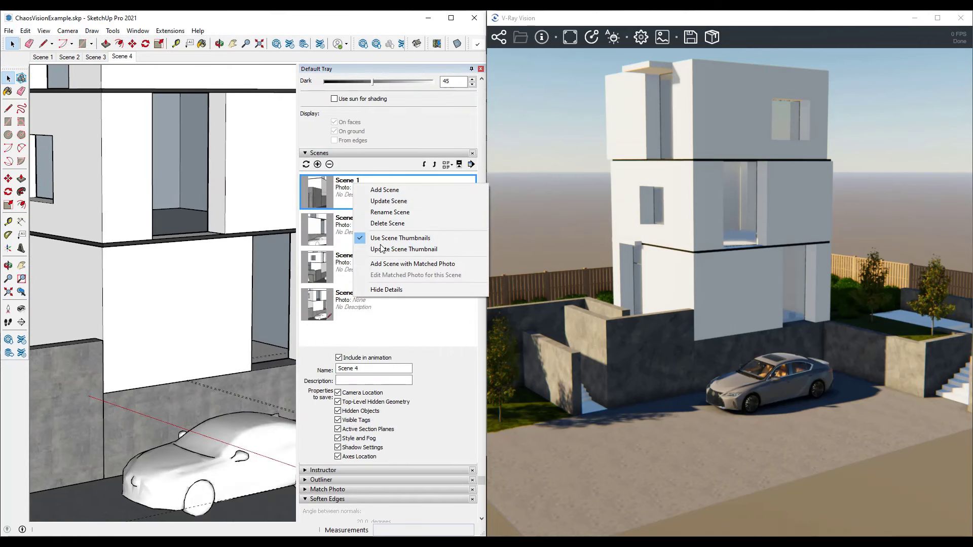
{"action": "left_click", "coordinate": [349, 198]}
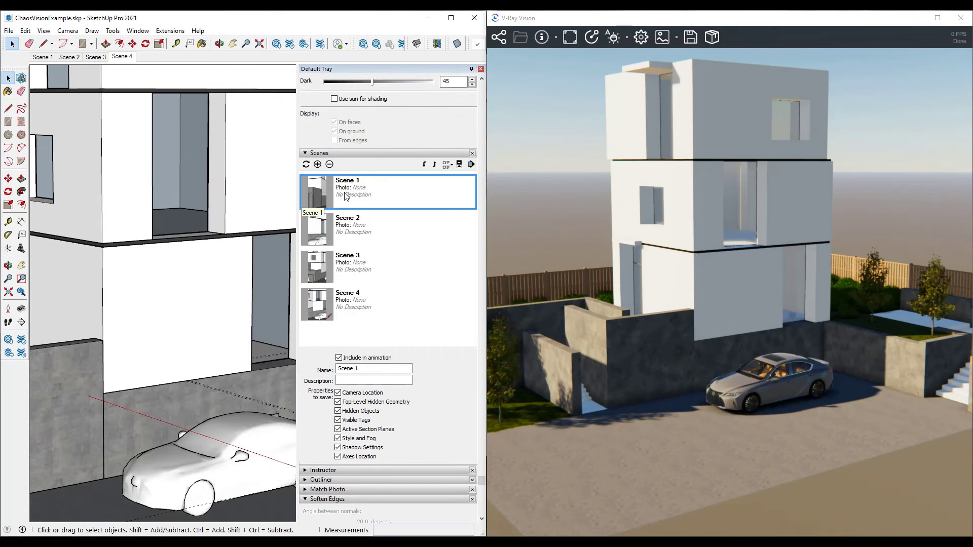
{"action": "left_click", "coordinate": [339, 358]}
{"action": "left_click", "coordinate": [355, 230]}
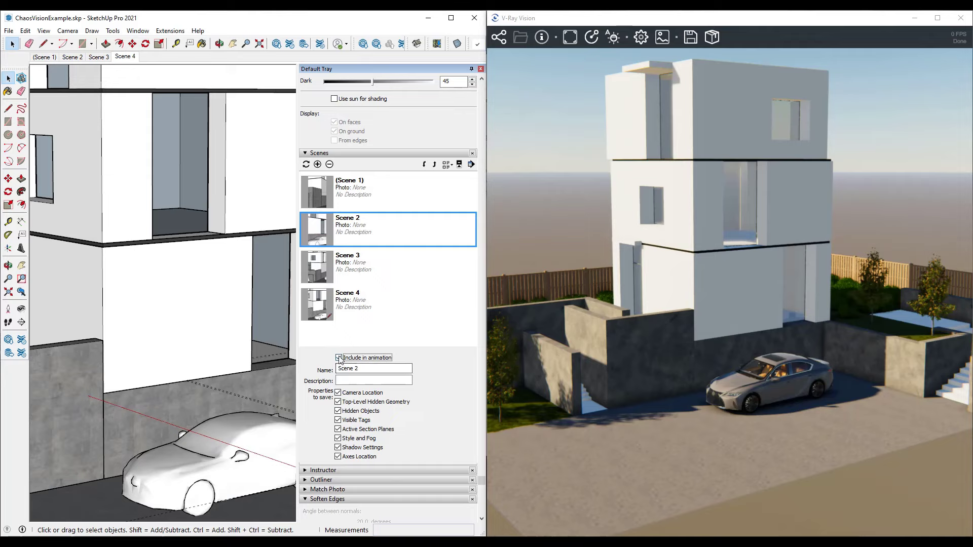
{"action": "left_click", "coordinate": [339, 358]}
{"action": "left_click", "coordinate": [351, 272]}
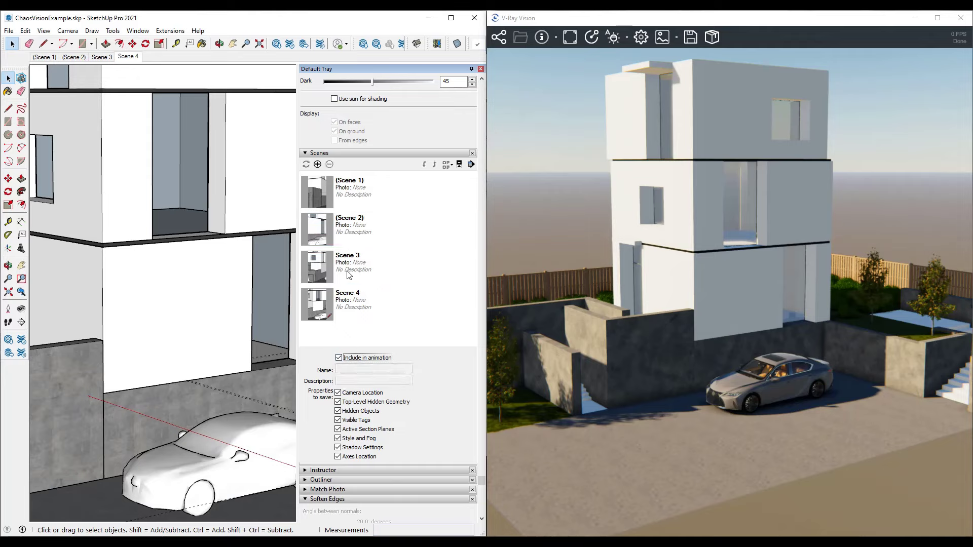
Preview the camera transition from Scene 3 to Scene 4 in the real-time render and close the tray.
{"action": "left_click", "coordinate": [112, 56]}
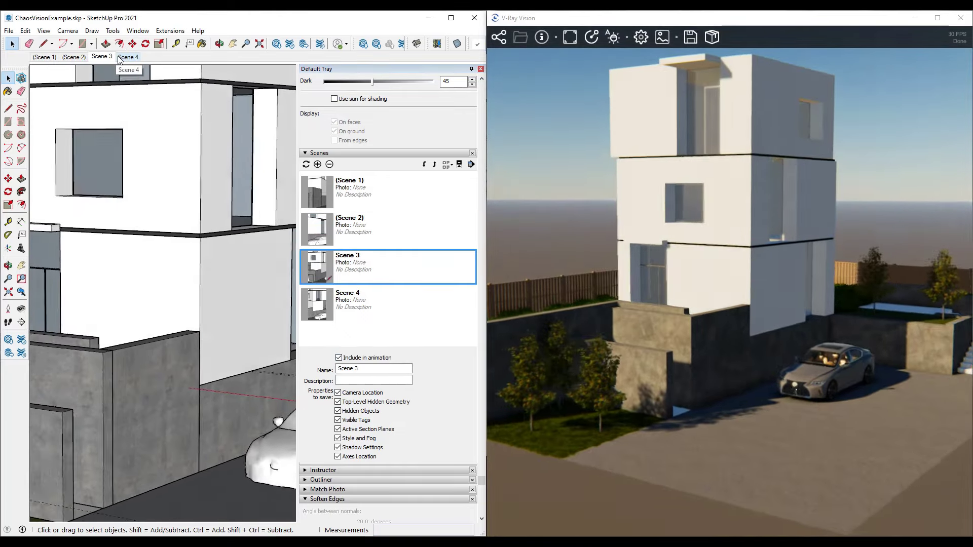
{"action": "left_click", "coordinate": [125, 56]}
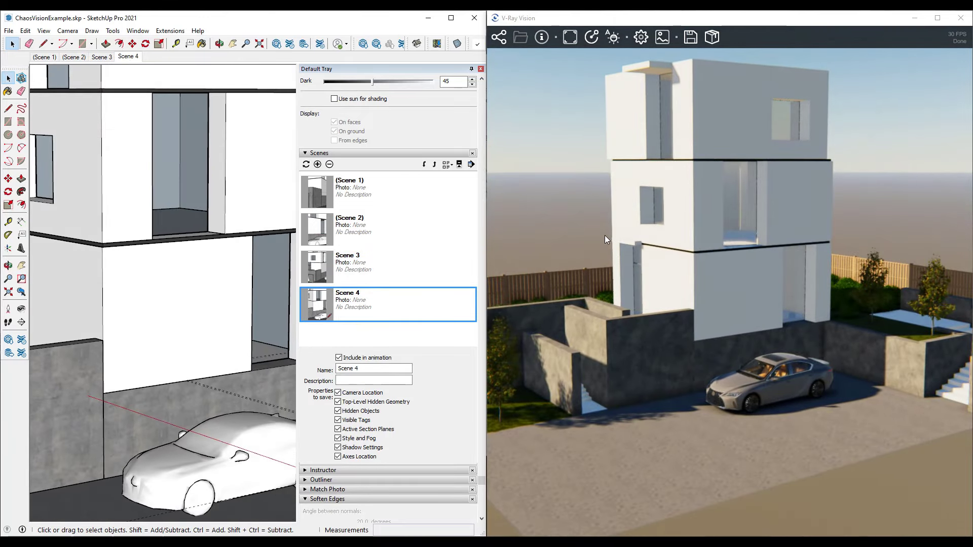
{"action": "left_click", "coordinate": [480, 68]}
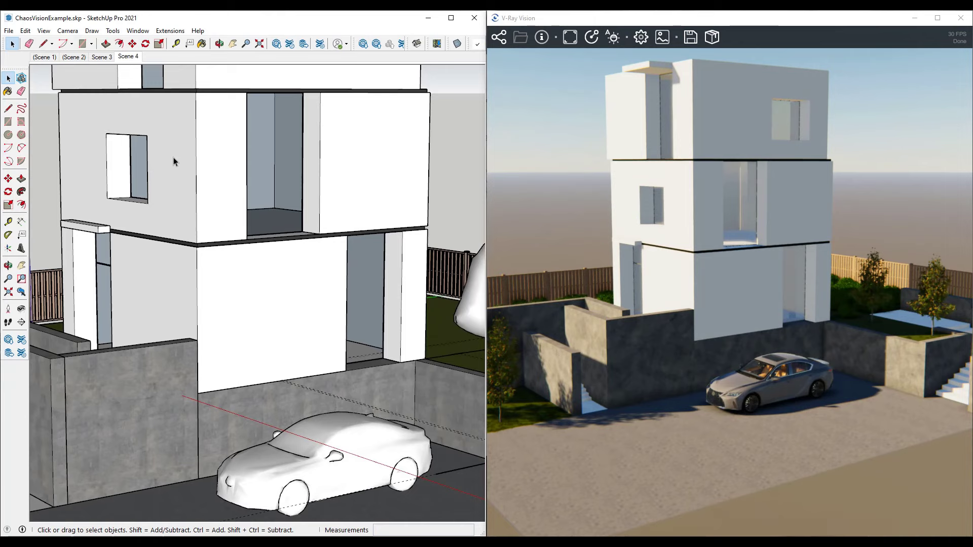
Enable Animation in the V-Ray Asset Editor's render settings.
{"action": "middle_click_drag", "start_coordinate": [73, 154], "coordinate": [86, 154], "text": "shift"}
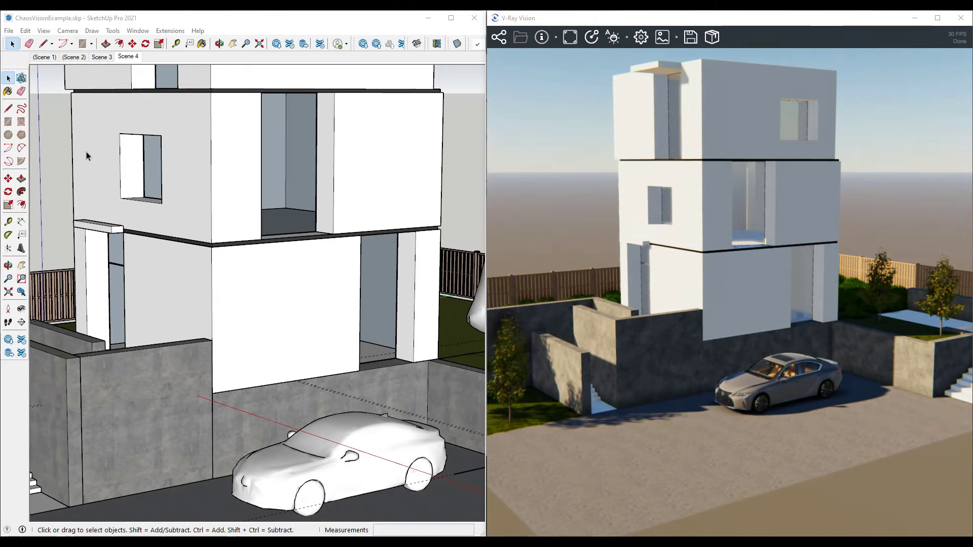
{"action": "mouse_move", "coordinate": [0, 152]}
{"action": "left_mouse_down"}
{"action": "mouse_move", "coordinate": [389, 113]}
{"action": "mouse_move", "coordinate": [376, 104]}
{"action": "left_mouse_up"}
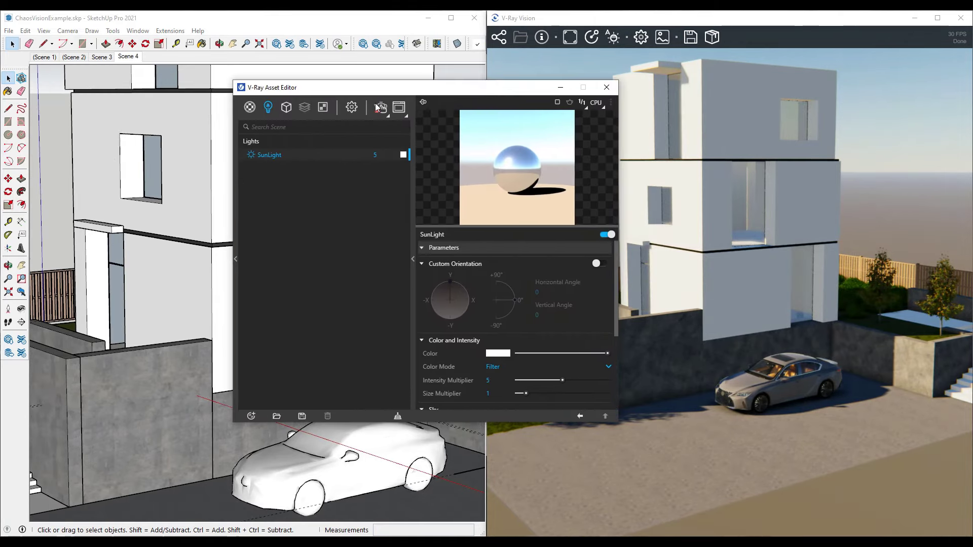
{"action": "left_click", "coordinate": [352, 108]}
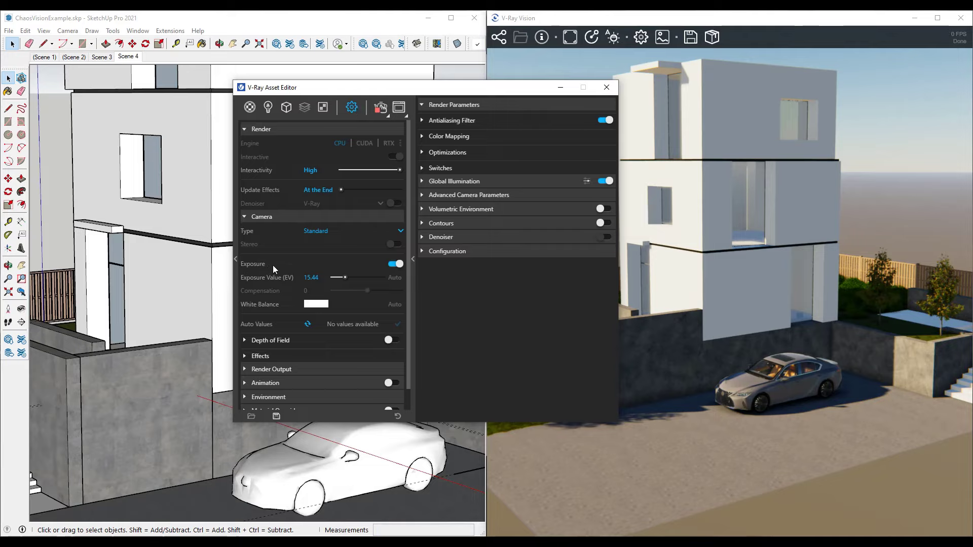
{"action": "scroll", "coordinate": [294, 347], "scroll_direction": "down", "scroll_amount": 1}
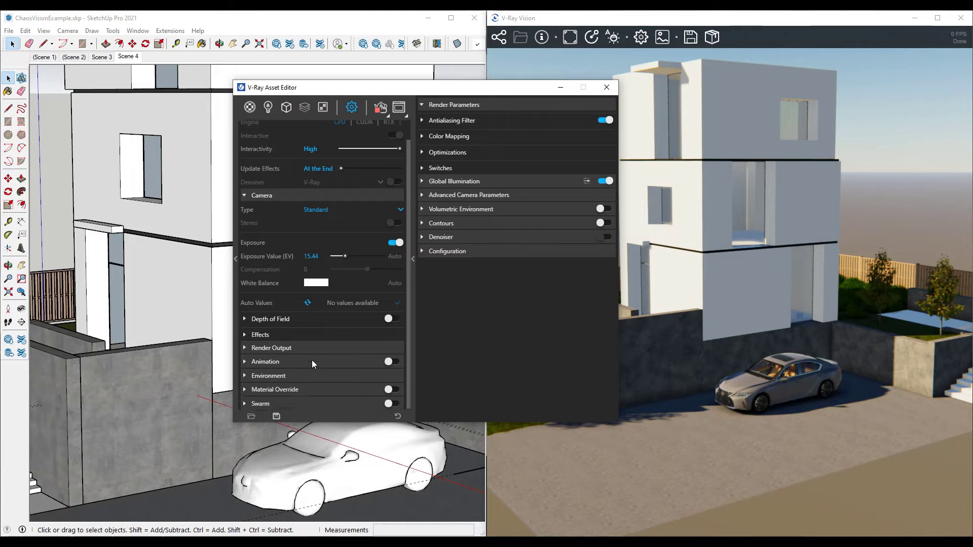
{"action": "left_click", "coordinate": [392, 361]}
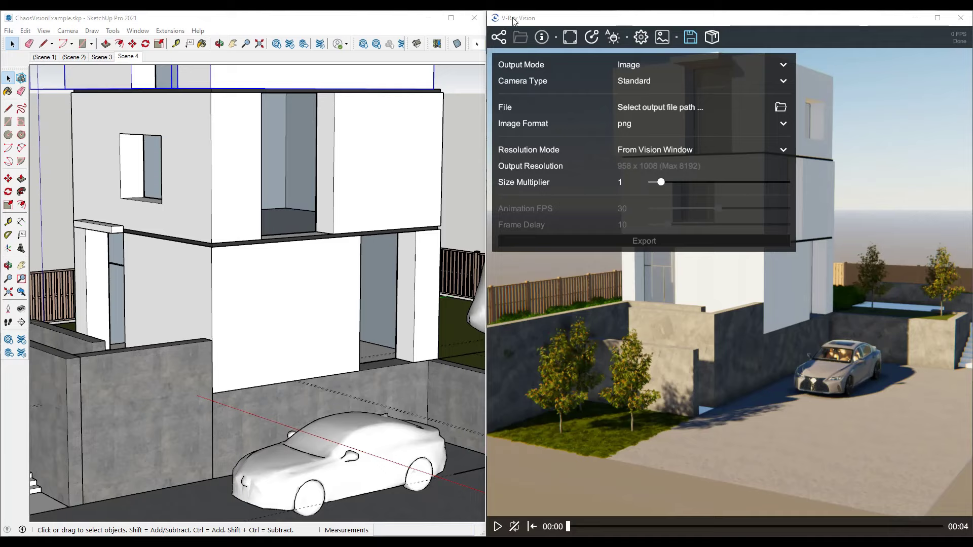
Set the V-Ray Vision export to Video output mode with the Standard camera type.
{"action": "left_click", "coordinate": [649, 63]}
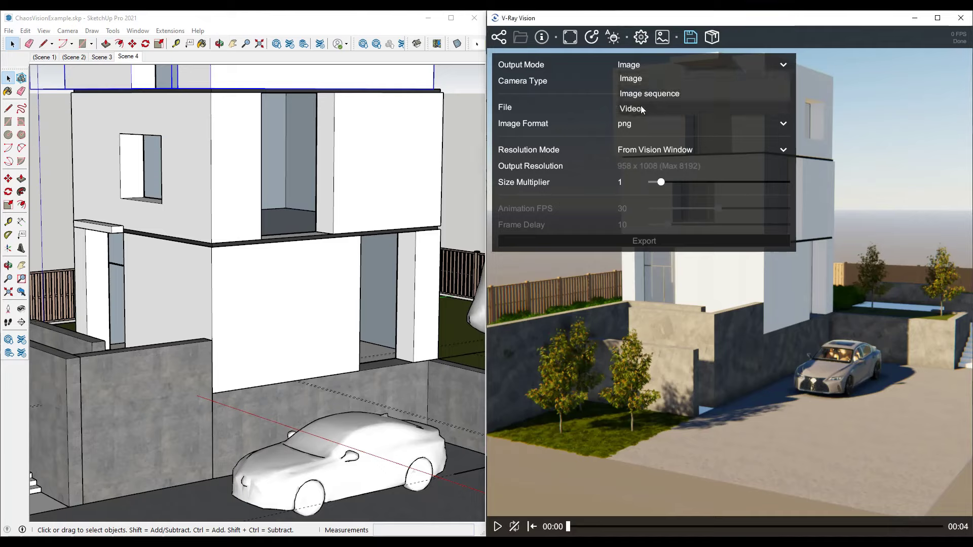
{"action": "left_click", "coordinate": [641, 107]}
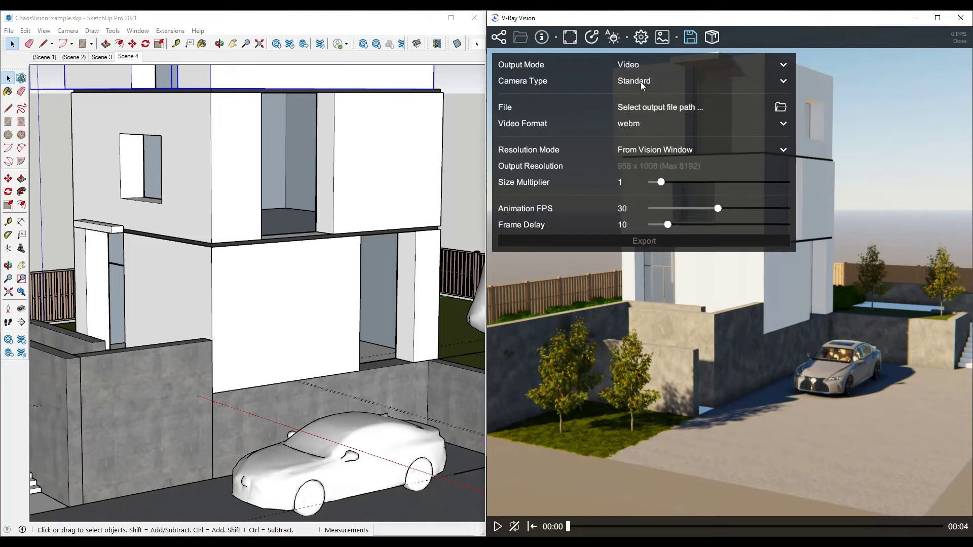
{"action": "left_click", "coordinate": [650, 82]}
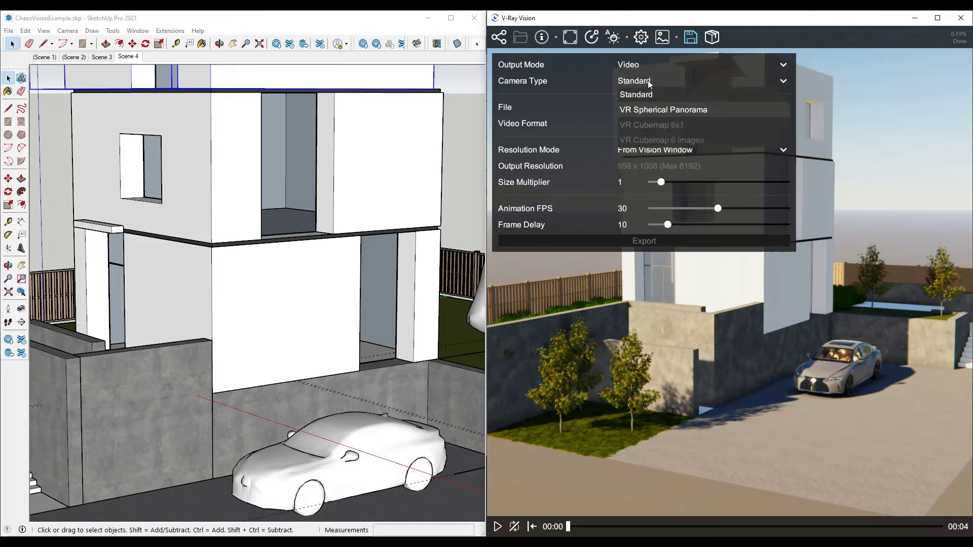
{"action": "left_click", "coordinate": [637, 93]}
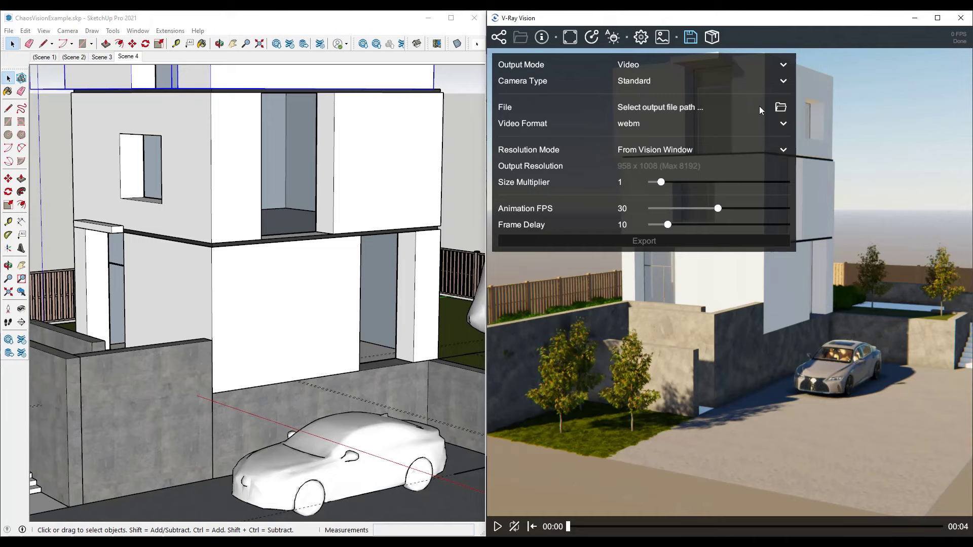
Set the output file to Video1 in the 03 Chaos Vision folder, using the webm video format.
{"action": "left_click", "coordinate": [780, 107]}
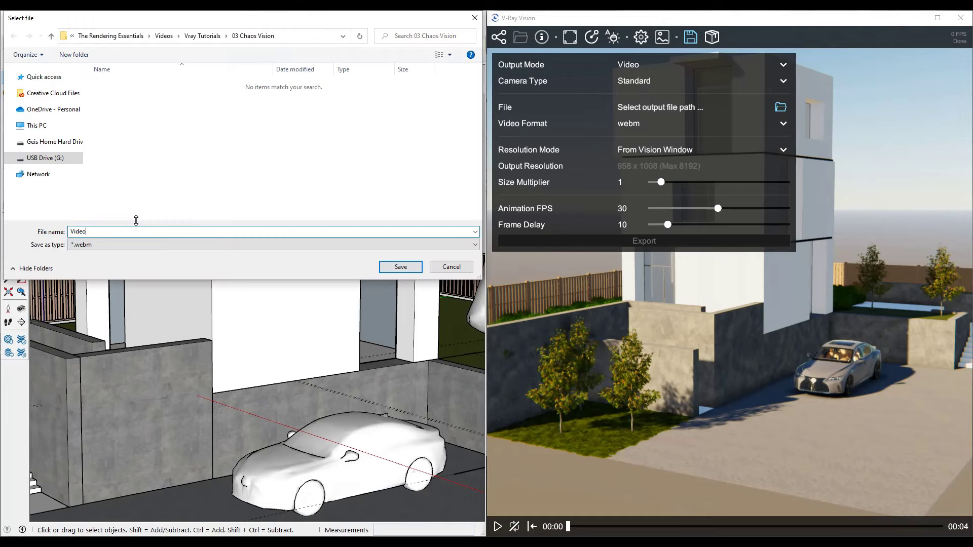
{"action": "left_click", "coordinate": [406, 267]}
{"action": "left_click", "coordinate": [653, 125]}
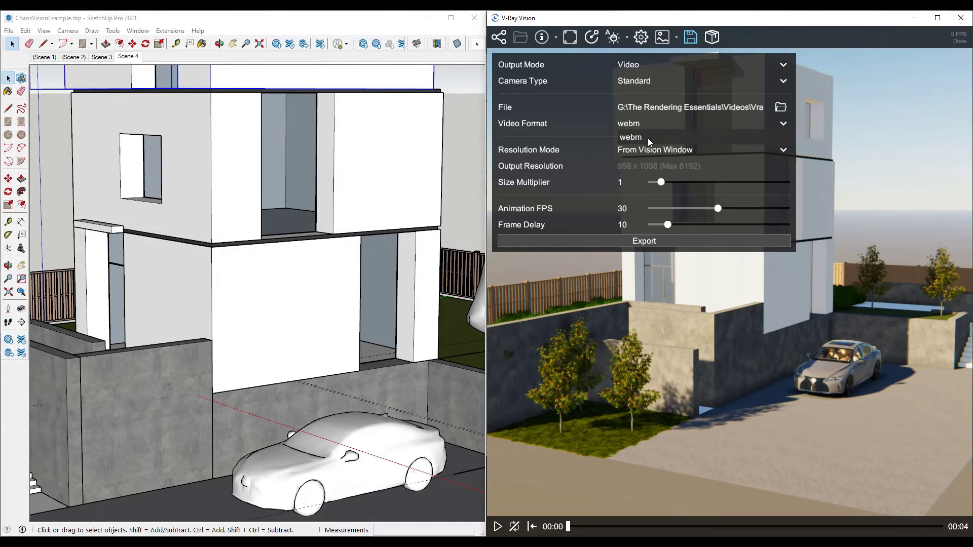
{"action": "left_click", "coordinate": [647, 138]}
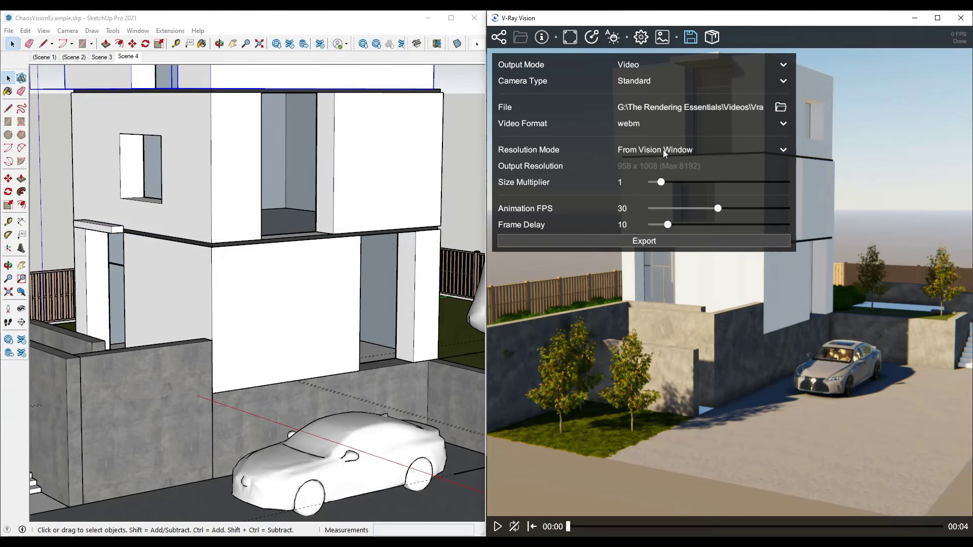
Maximize the real-time render window and export the animation video at 30 FPS with a frame delay of 10.
{"action": "left_click_drag", "start_coordinate": [622, 17], "coordinate": [546, 74]}
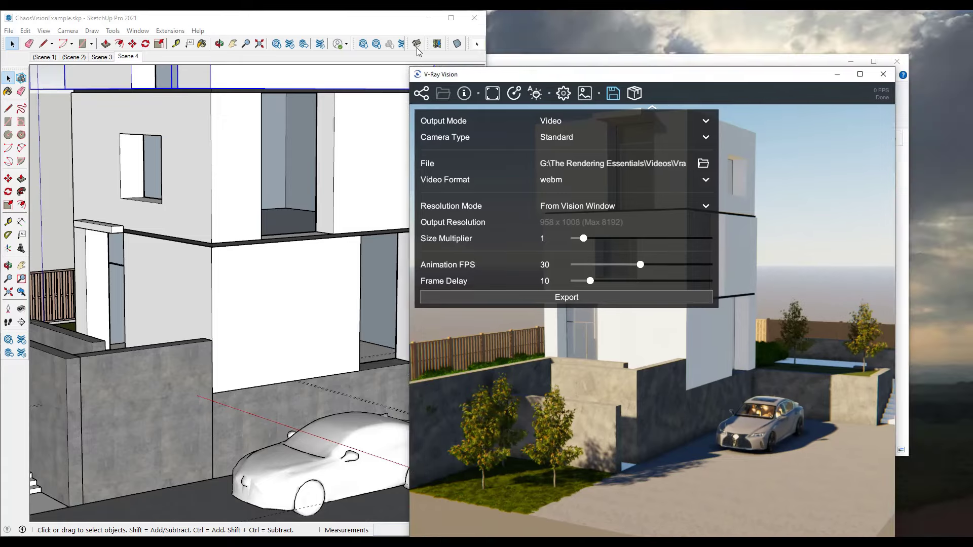
{"action": "left_click_drag", "start_coordinate": [417, 48], "coordinate": [306, 12]}
{"action": "left_click_drag", "start_coordinate": [614, 298], "coordinate": [619, 261]}
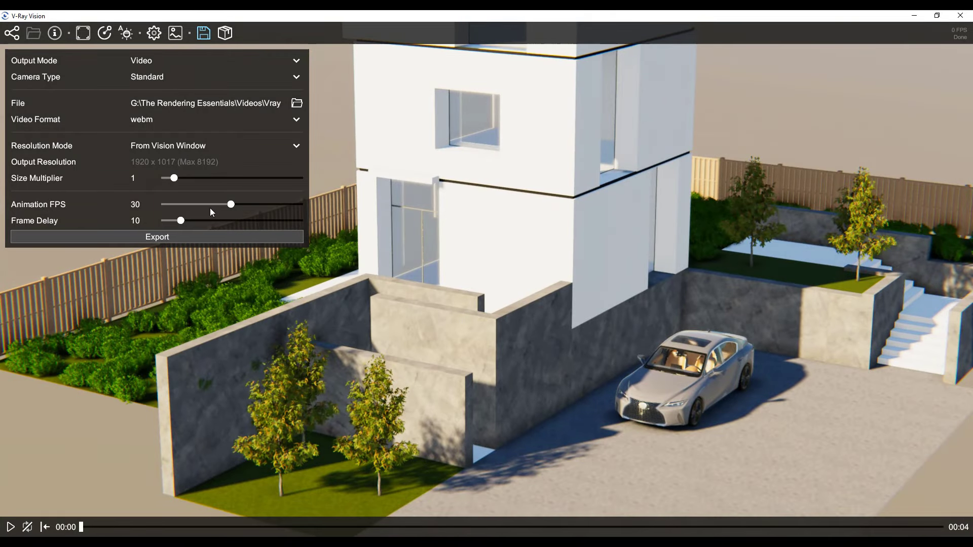
{"action": "left_click", "coordinate": [170, 238]}
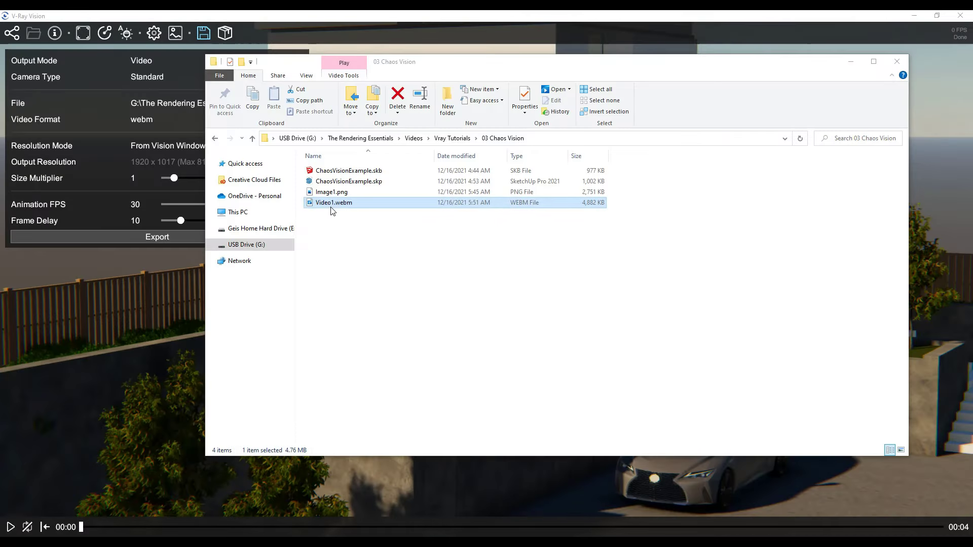
Play the exported Video1.webm from the 03 Chaos Vision folder and close the player.
{"action": "double_click", "coordinate": [330, 203]}
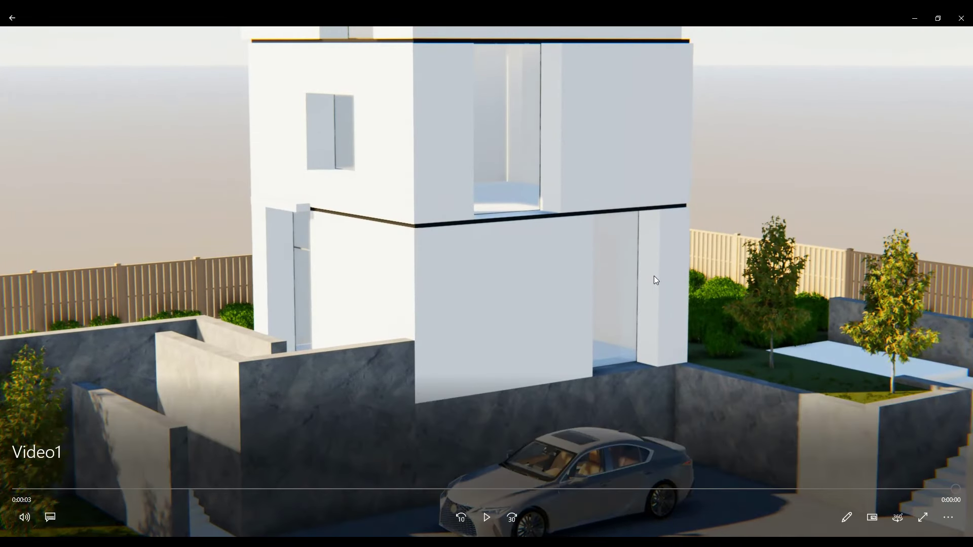
{"action": "left_click", "coordinate": [962, 17]}
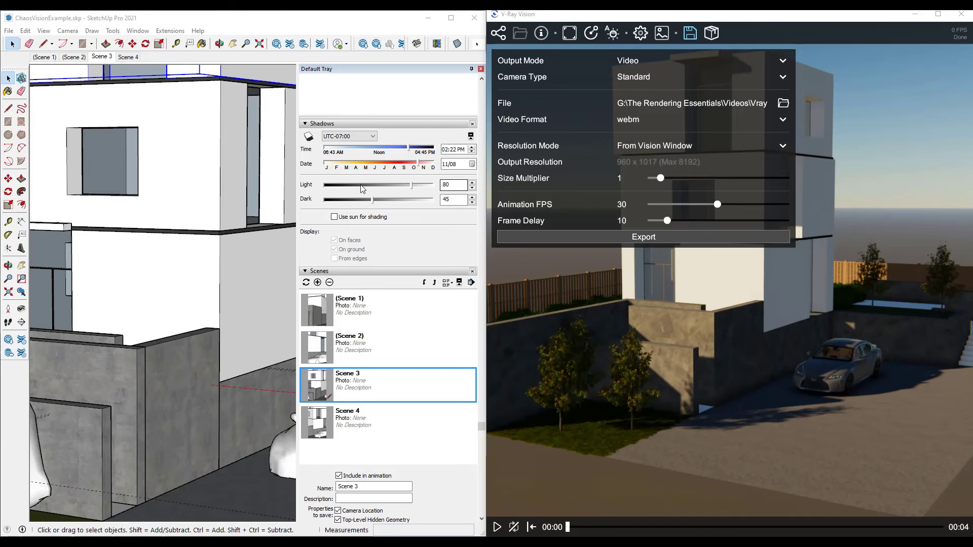
Set the shadow time to 10:17 AM and update Scene 3 with it.
{"action": "left_click_drag", "start_coordinate": [407, 149], "coordinate": [365, 158]}
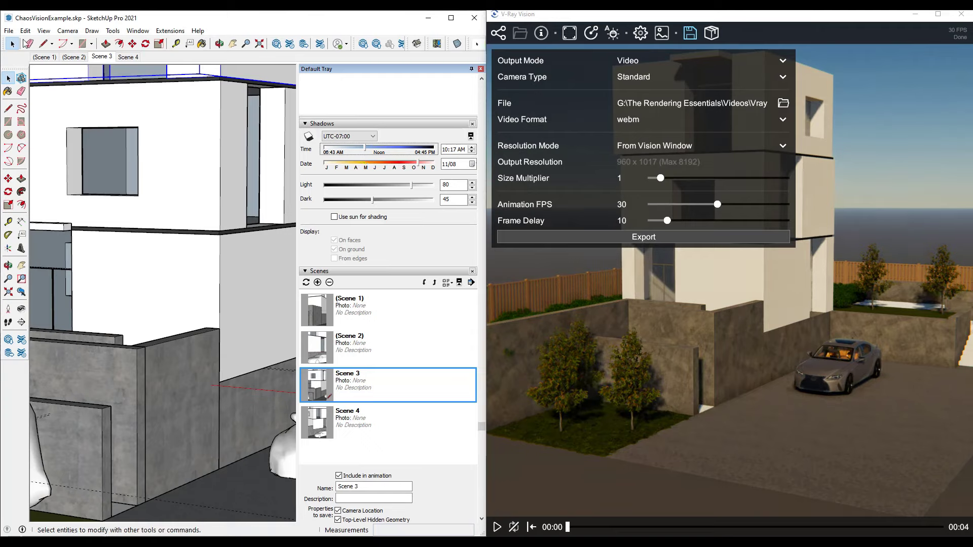
{"action": "right_click", "coordinate": [99, 56]}
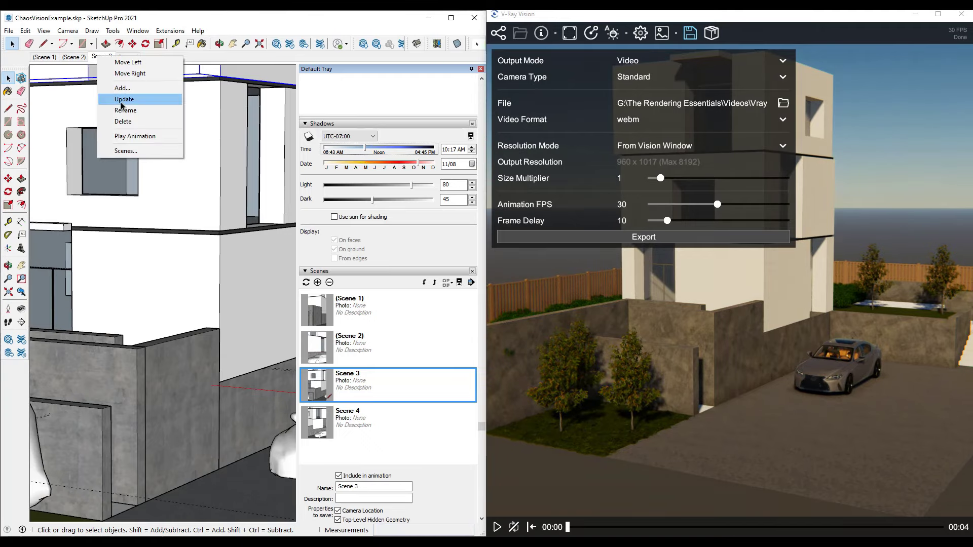
{"action": "left_click", "coordinate": [121, 101]}
Switch to Scene 4, set its shadow time to 02:57 PM and update the scene.
{"action": "left_click", "coordinate": [125, 57]}
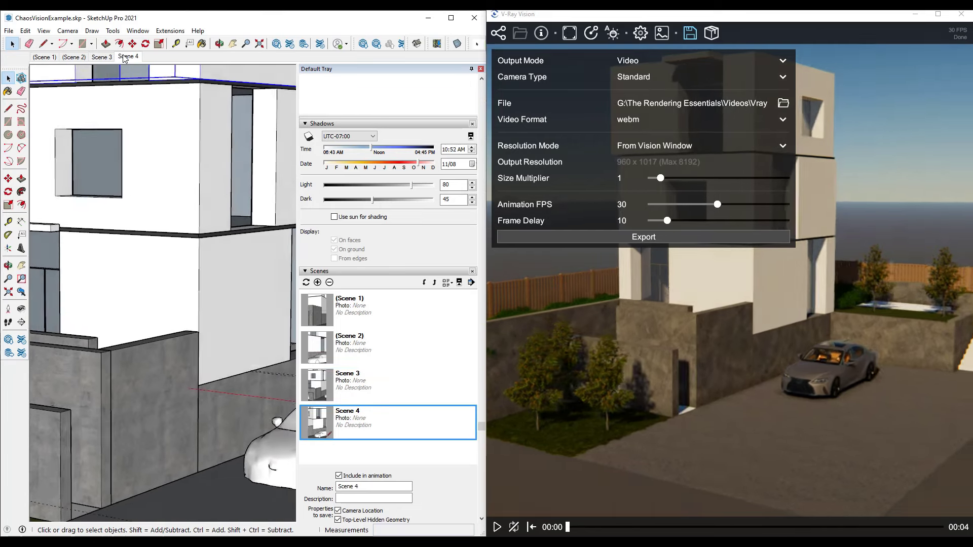
{"action": "mouse_move", "coordinate": [400, 152]}
{"action": "left_mouse_down"}
{"action": "mouse_move", "coordinate": [416, 150]}
{"action": "mouse_move", "coordinate": [333, 158]}
{"action": "mouse_move", "coordinate": [414, 156]}
{"action": "left_mouse_up"}
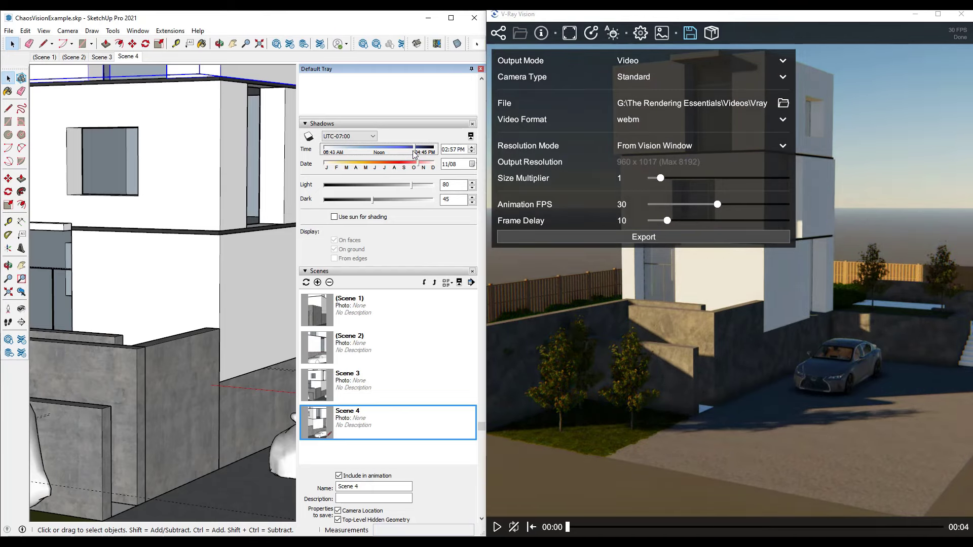
{"action": "right_click", "coordinate": [127, 56]}
{"action": "left_click", "coordinate": [147, 106]}
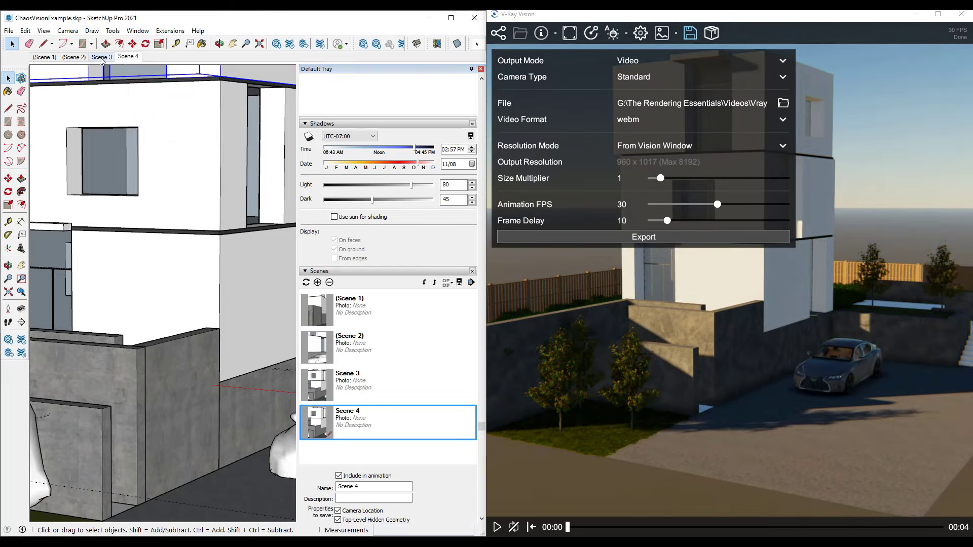
Preview the sunlight transition by switching back and forth between Scene 3 and Scene 4.
{"action": "left_click", "coordinate": [101, 57]}
{"action": "left_click", "coordinate": [129, 58]}
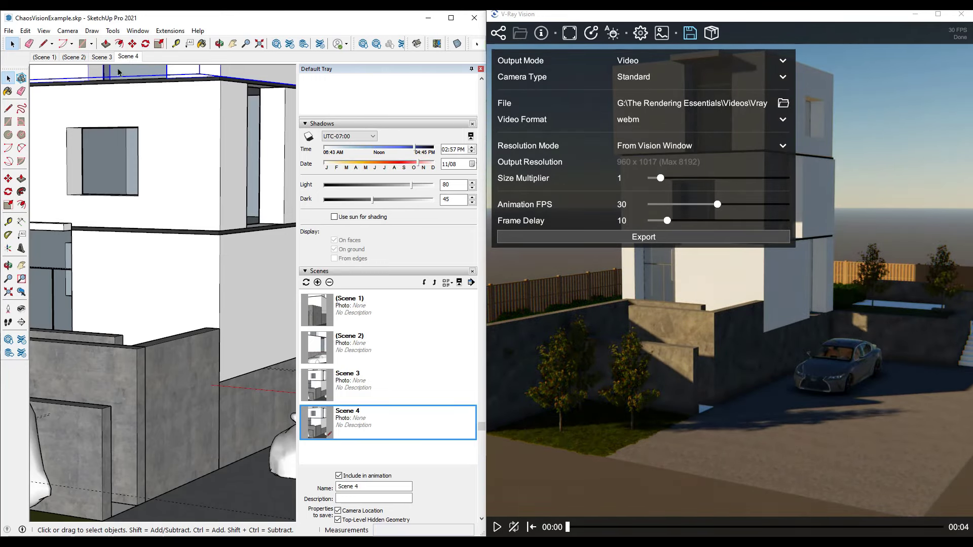
{"action": "left_click", "coordinate": [104, 57]}
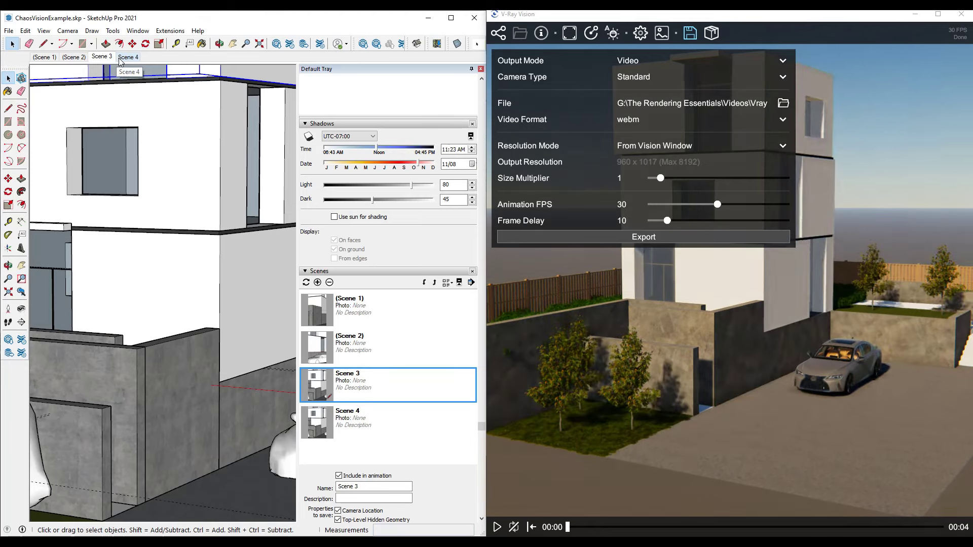
{"action": "left_click", "coordinate": [120, 58]}
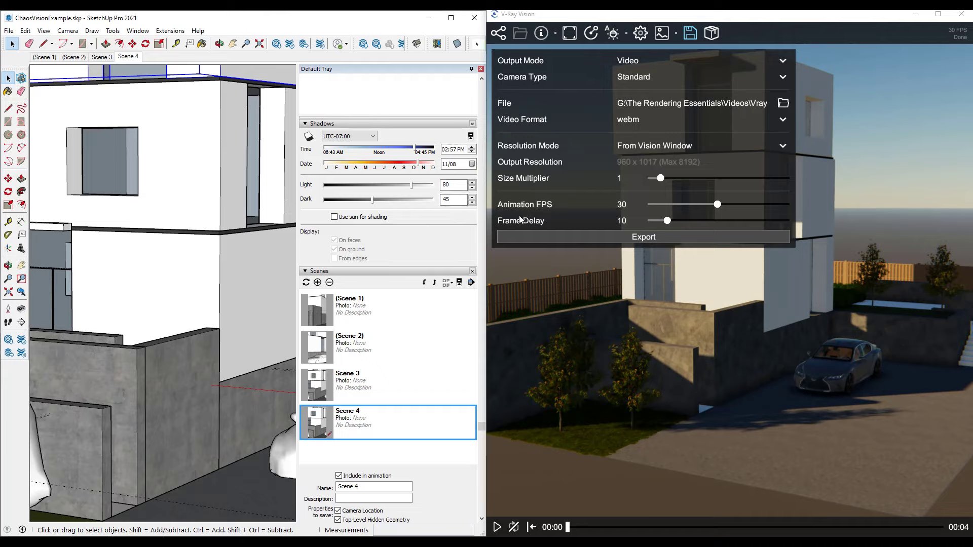
Export the project as a standalone application named Box House in the 03 Chaos Vision folder.
{"action": "left_click", "coordinate": [739, 326]}
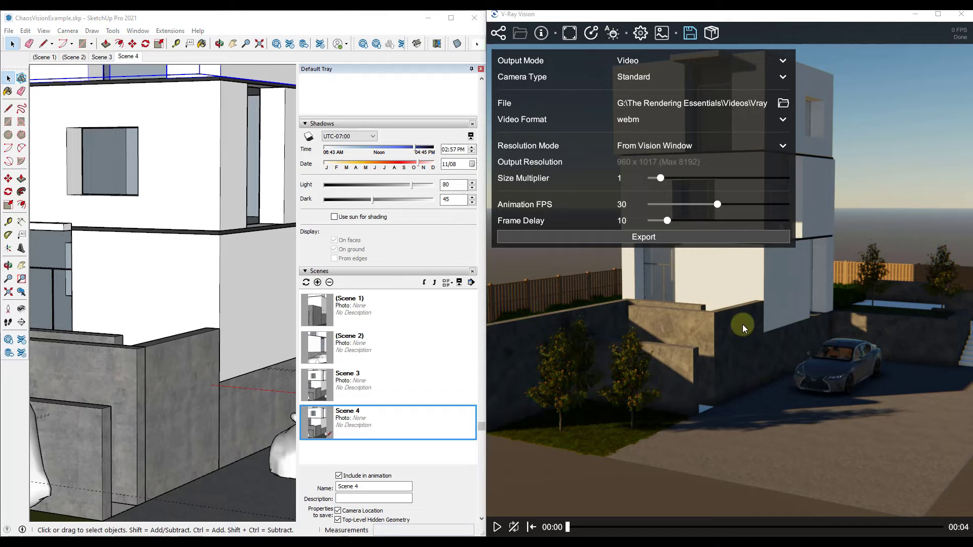
{"action": "left_click", "coordinate": [712, 32]}
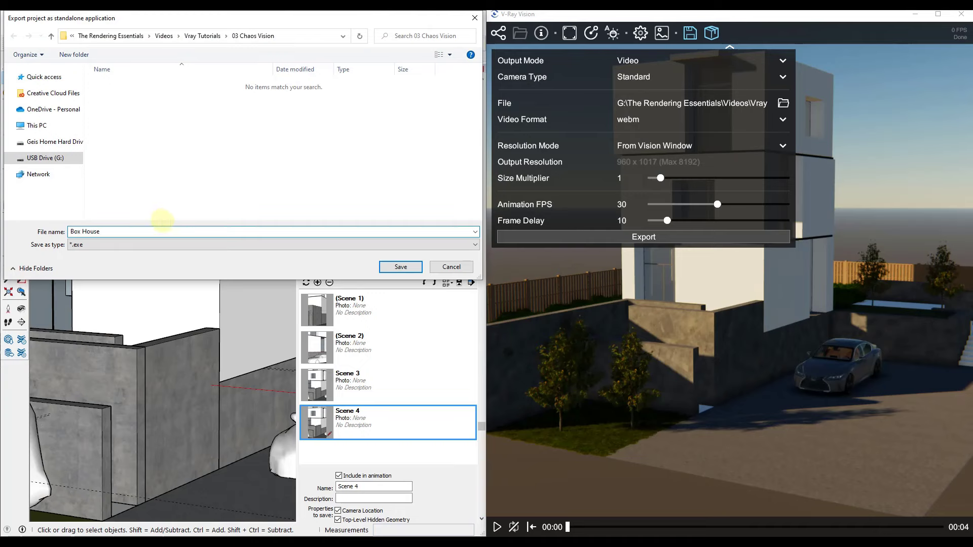
{"action": "left_click", "coordinate": [383, 268]}
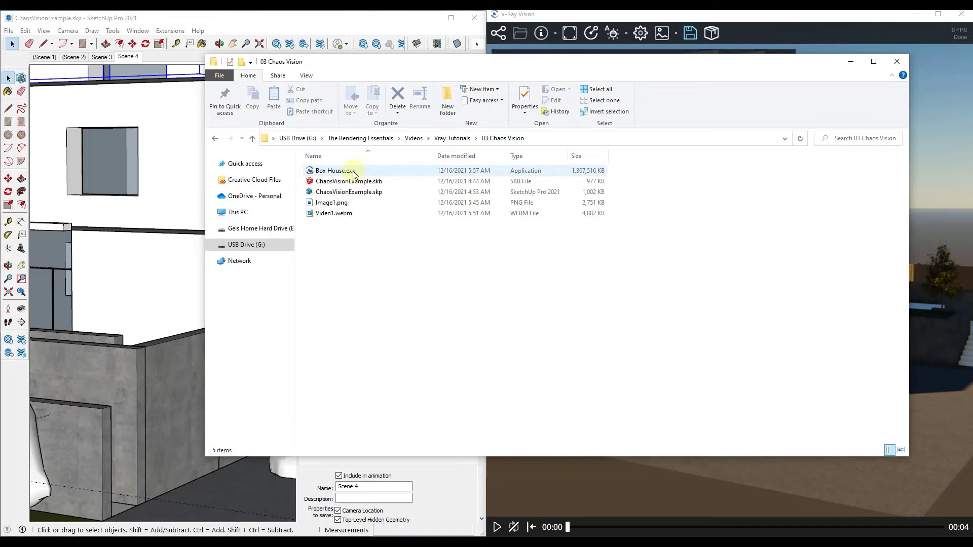
Launch Box House.exe, switch the camera navigation mode and look around the house in the standalone viewer.
{"action": "left_click", "coordinate": [354, 173]}
{"action": "double_click", "coordinate": [353, 174]}
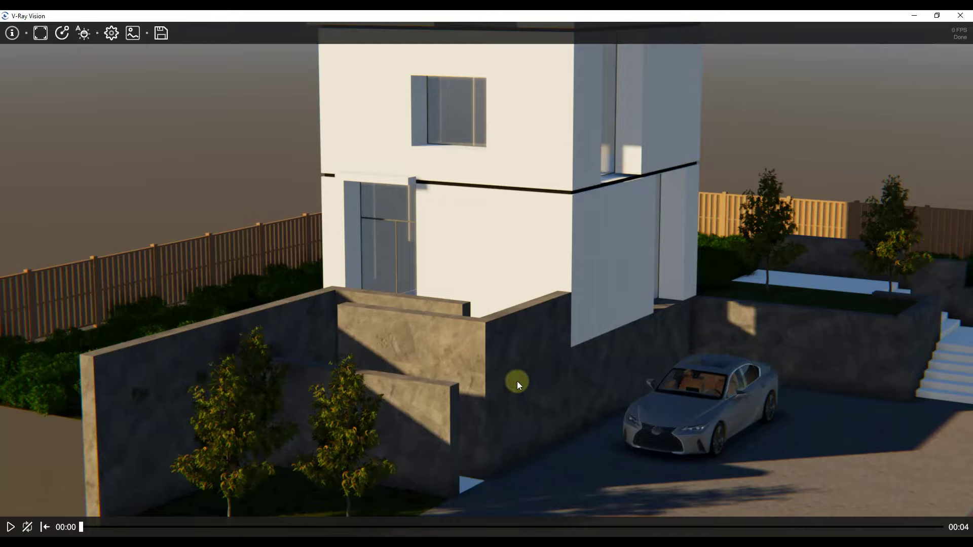
{"action": "left_click_drag", "start_coordinate": [586, 278], "coordinate": [671, 278]}
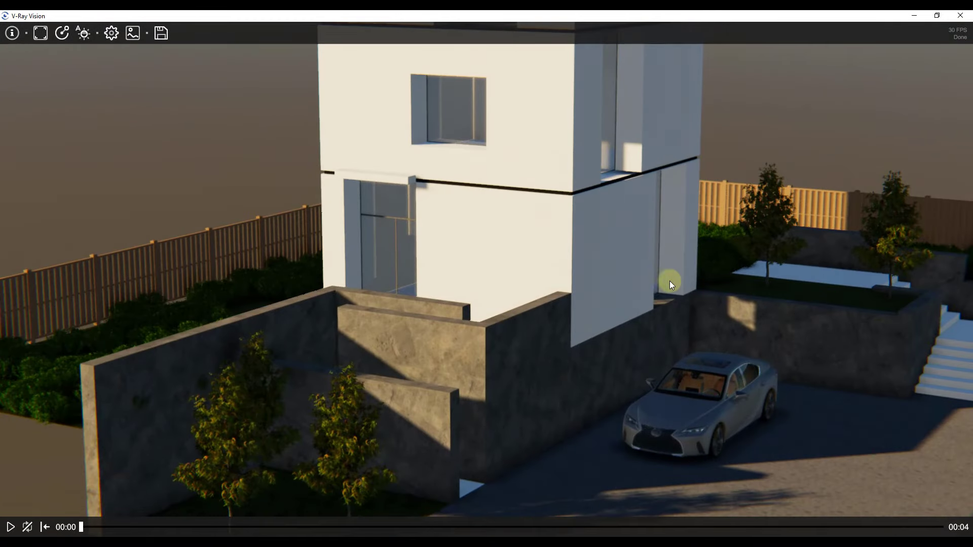
{"action": "left_click", "coordinate": [62, 33]}
{"action": "left_click_drag", "start_coordinate": [518, 261], "coordinate": [607, 305]}
Examine the color correction and export settings in the standalone viewer, and look around the house and car.
{"action": "left_click", "coordinate": [135, 34]}
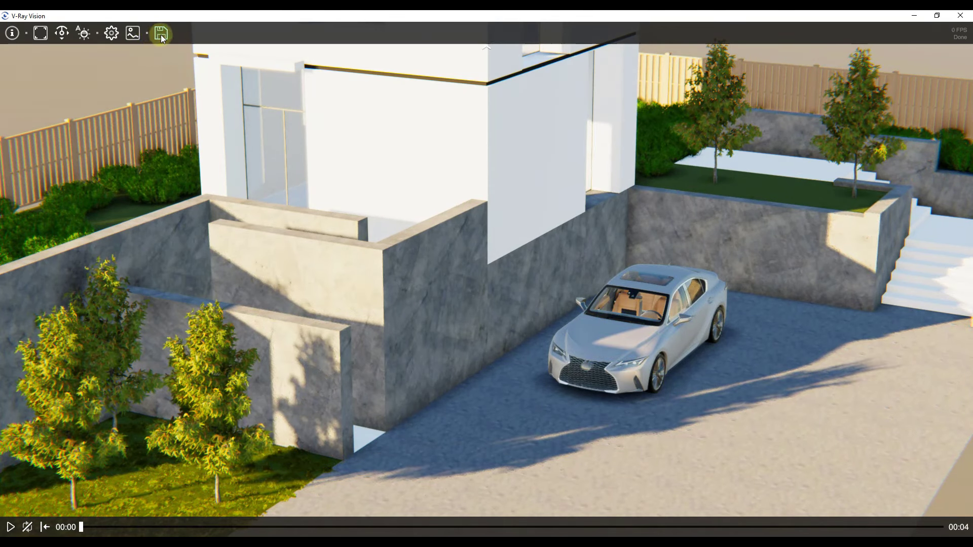
{"action": "left_click", "coordinate": [162, 35]}
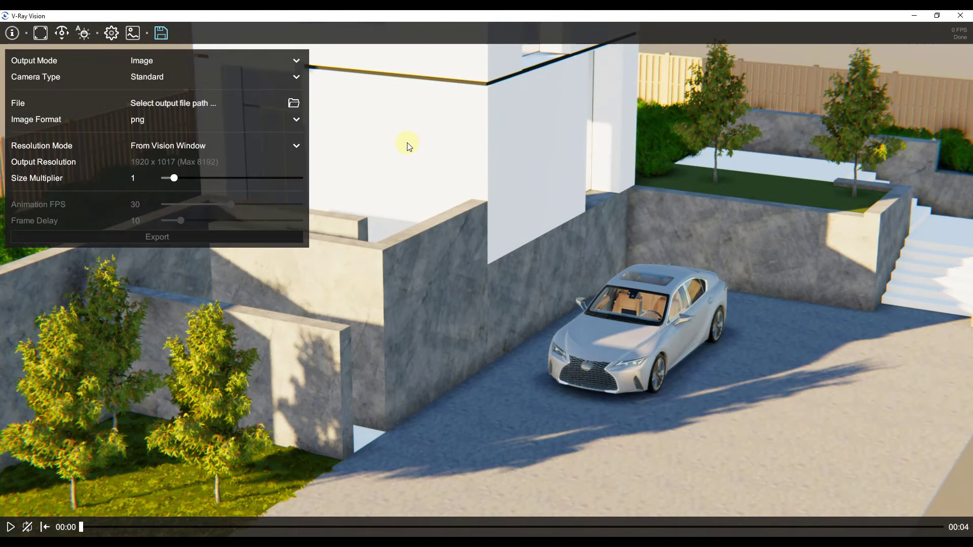
{"action": "left_click_drag", "start_coordinate": [612, 250], "coordinate": [555, 223]}
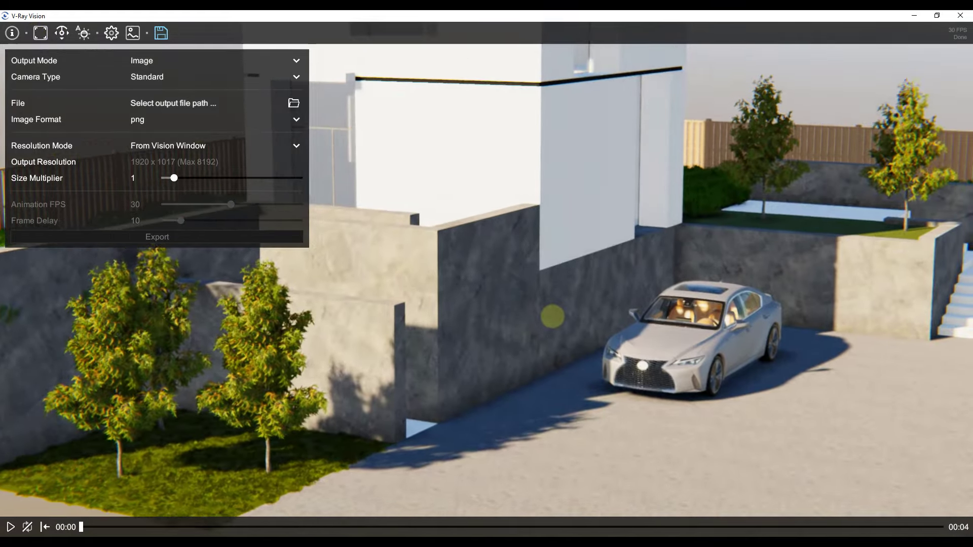
{"action": "left_click_drag", "start_coordinate": [554, 317], "coordinate": [538, 274]}
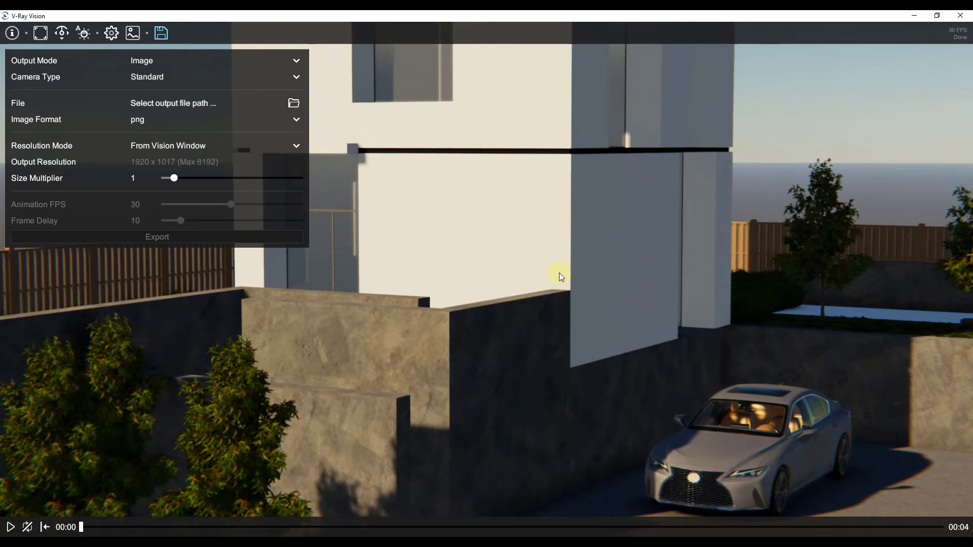